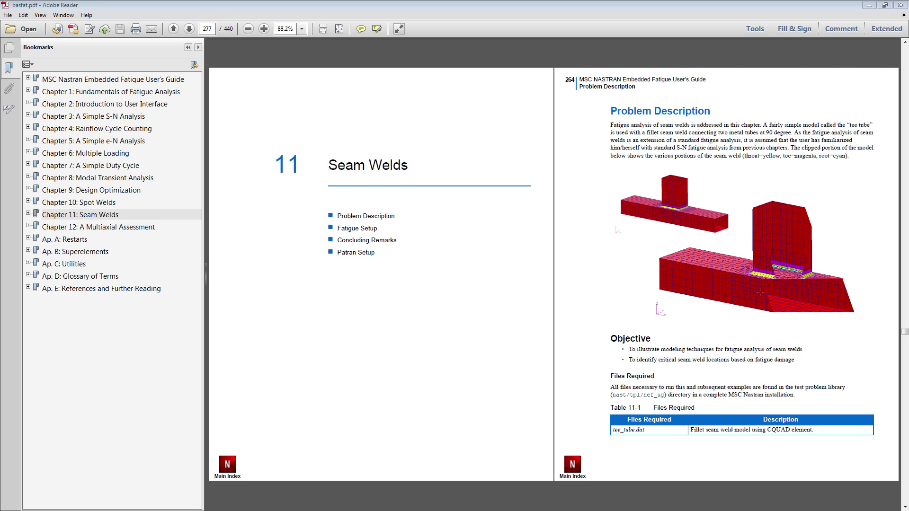
Select the required file name tee_tube.dat in the Files Required table, then switch to Patran
{"action": "left_click_drag", "start_coordinate": [647, 428], "coordinate": [604, 428]}
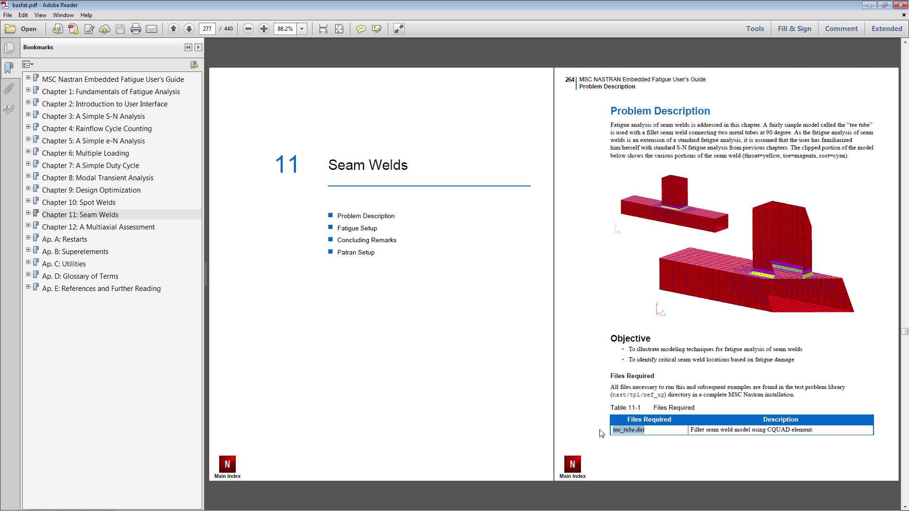
{"action": "key", "text": "alt+Tab"}
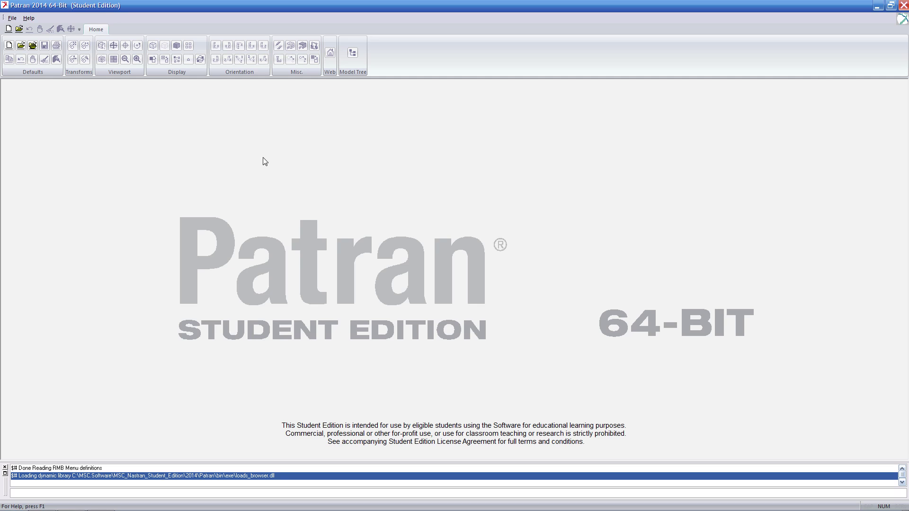
Create a new database named model in the 11_nef_ug folder
{"action": "left_click", "coordinate": [8, 45]}
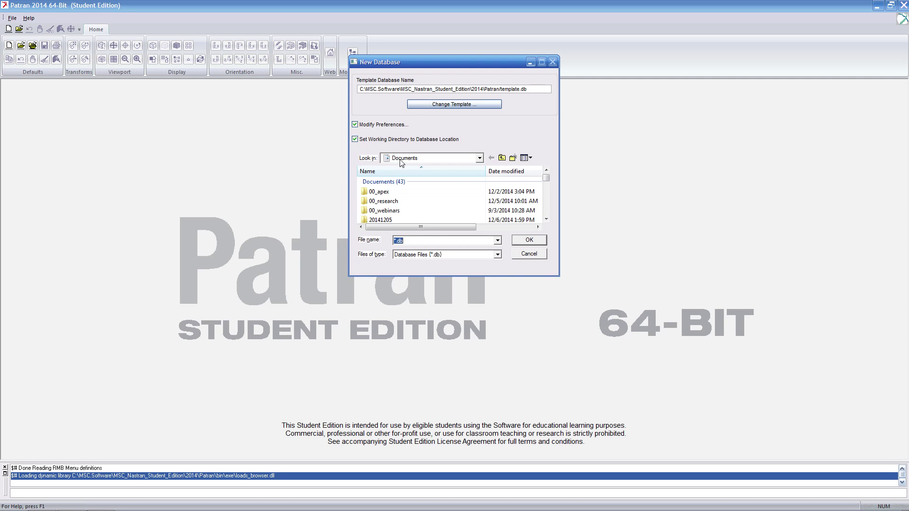
{"action": "left_click", "coordinate": [405, 159]}
{"action": "left_click", "coordinate": [409, 251]}
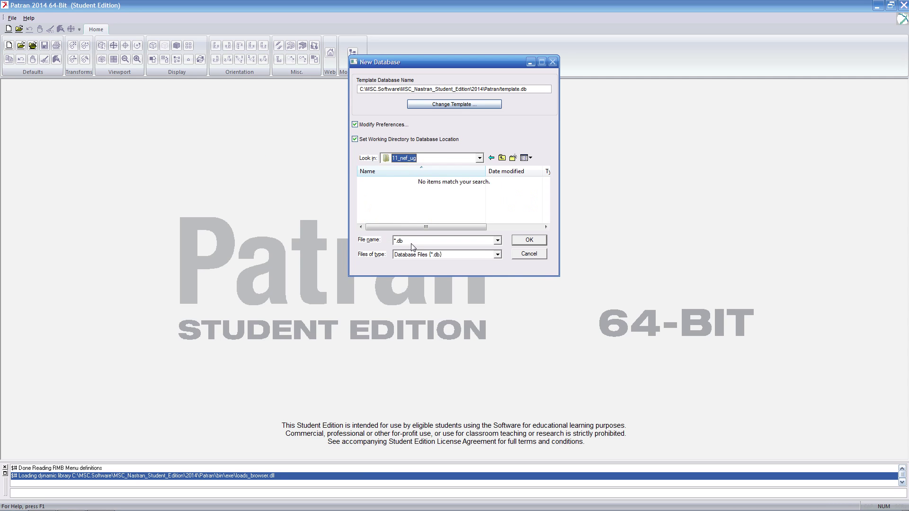
{"action": "left_click", "coordinate": [408, 241]}
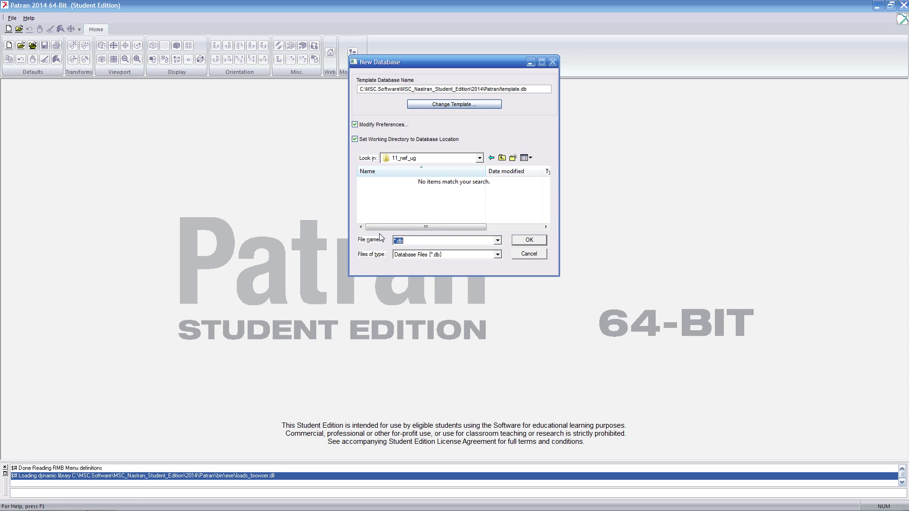
{"action": "type", "text": "model"}
{"action": "key", "text": "Return"}
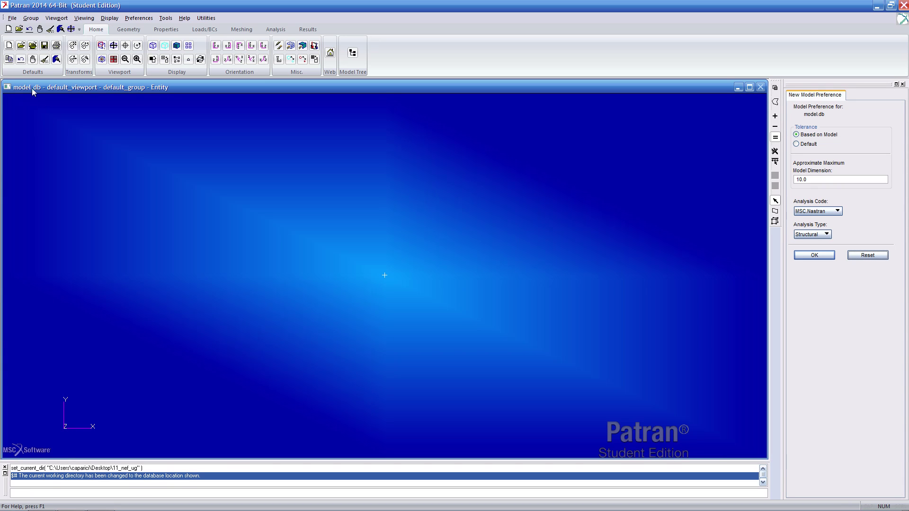
Import tee_tub.dat as an MSC.Nastran Input file into the database
{"action": "left_click", "coordinate": [13, 18]}
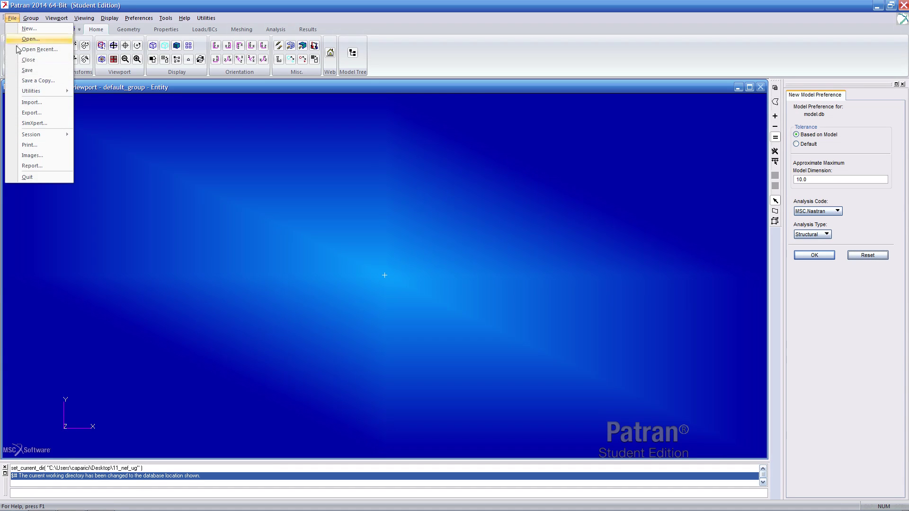
{"action": "left_click", "coordinate": [21, 100]}
{"action": "left_click", "coordinate": [530, 74]}
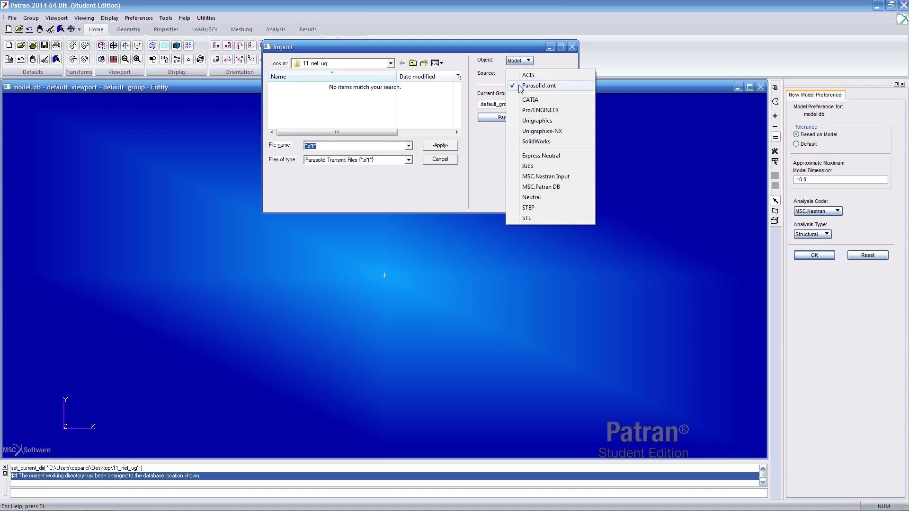
{"action": "left_click", "coordinate": [545, 177]}
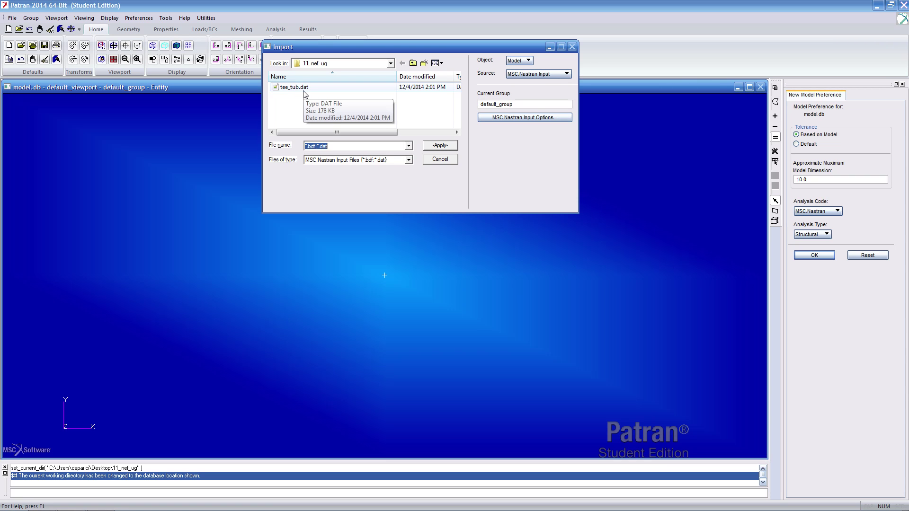
{"action": "left_click", "coordinate": [302, 88]}
{"action": "left_click", "coordinate": [440, 146]}
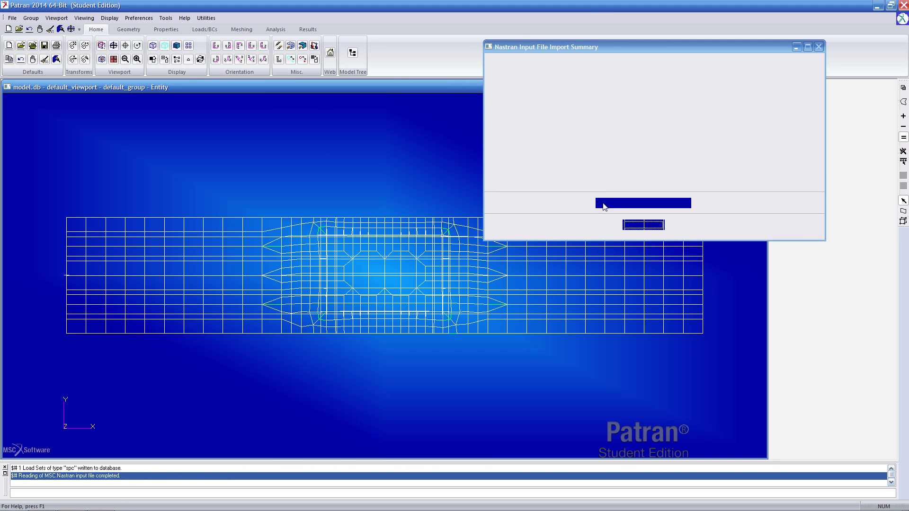
Dismiss the import summary, show the tee-tube smooth shaded in an oblique view, and display the model tree
{"action": "key", "text": "Return"}
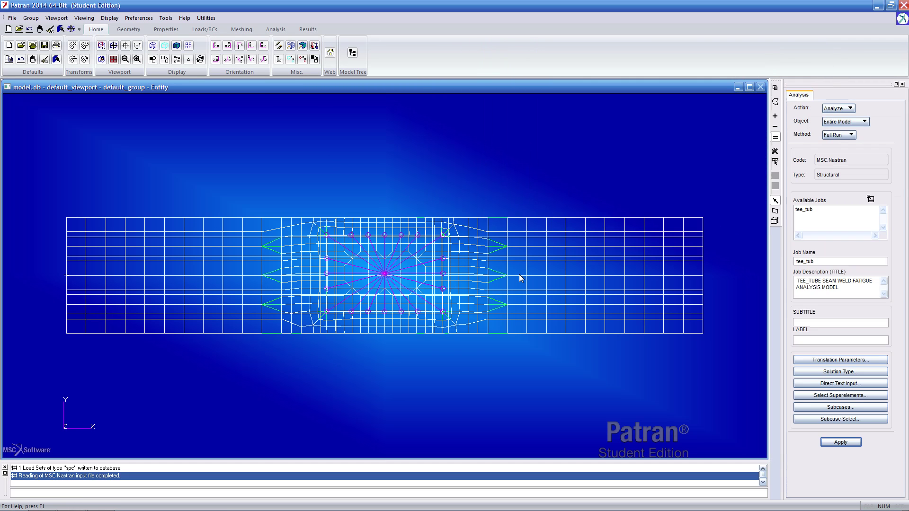
{"action": "middle_click_drag", "start_coordinate": [520, 330], "coordinate": [469, 254]}
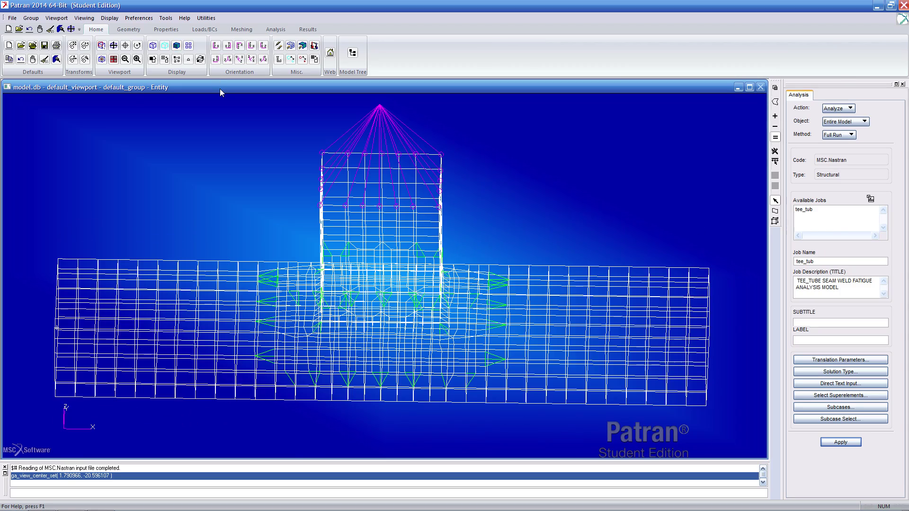
{"action": "left_click", "coordinate": [176, 46]}
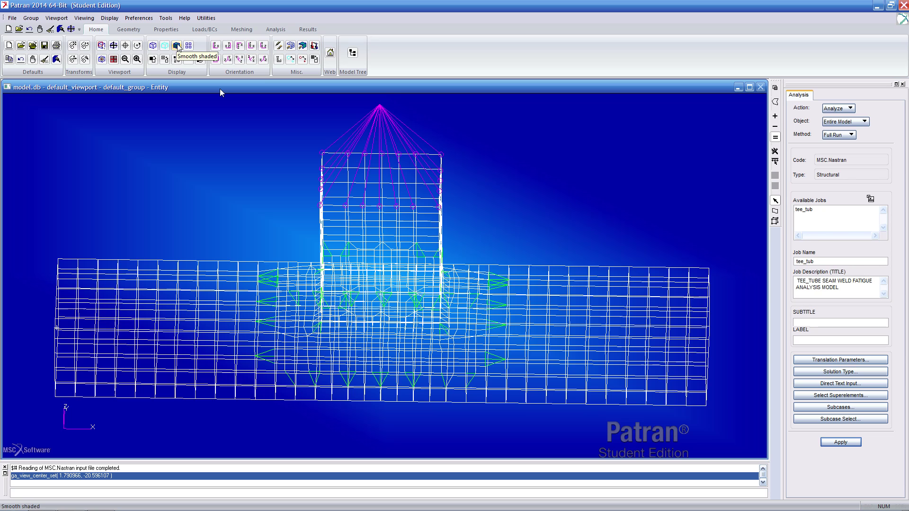
{"action": "middle_click_drag", "start_coordinate": [321, 194], "coordinate": [499, 194]}
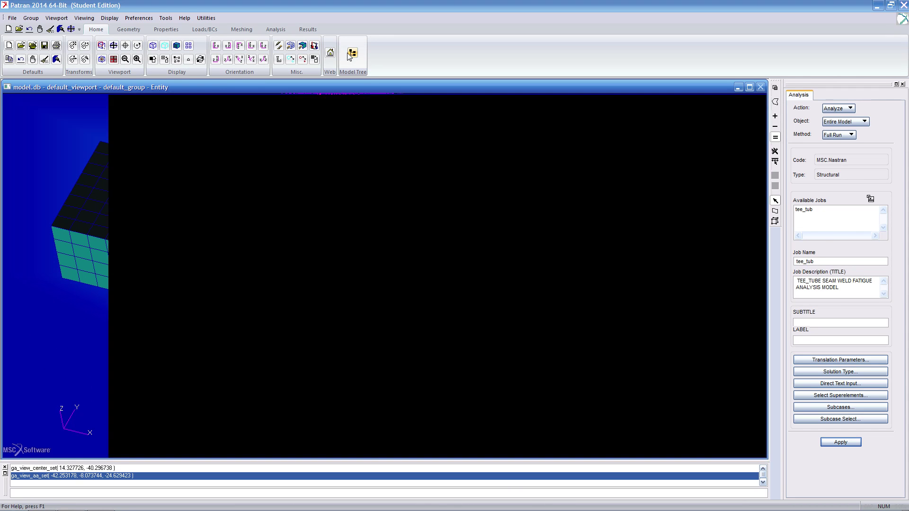
{"action": "left_click", "coordinate": [352, 54]}
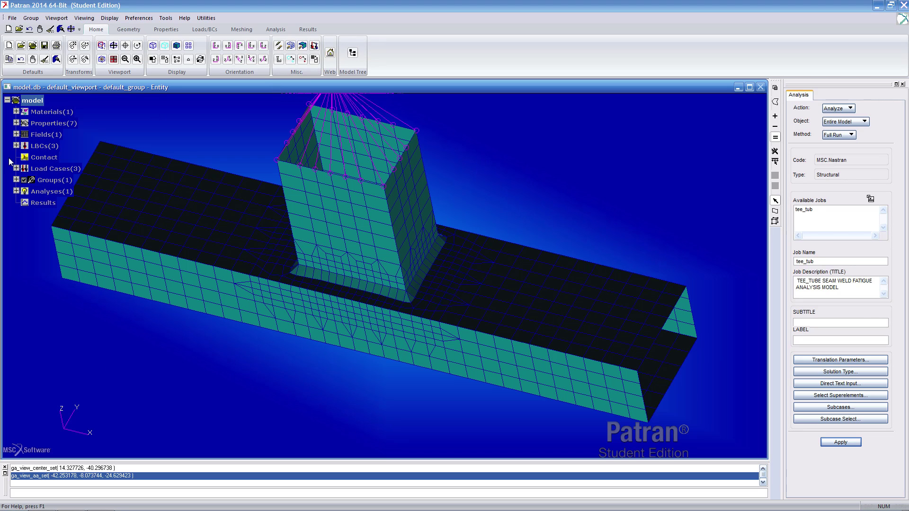
Create groups from the seven property sets using Groups From Properties
{"action": "left_click", "coordinate": [208, 21]}
{"action": "mouse_move", "coordinate": [229, 71]}
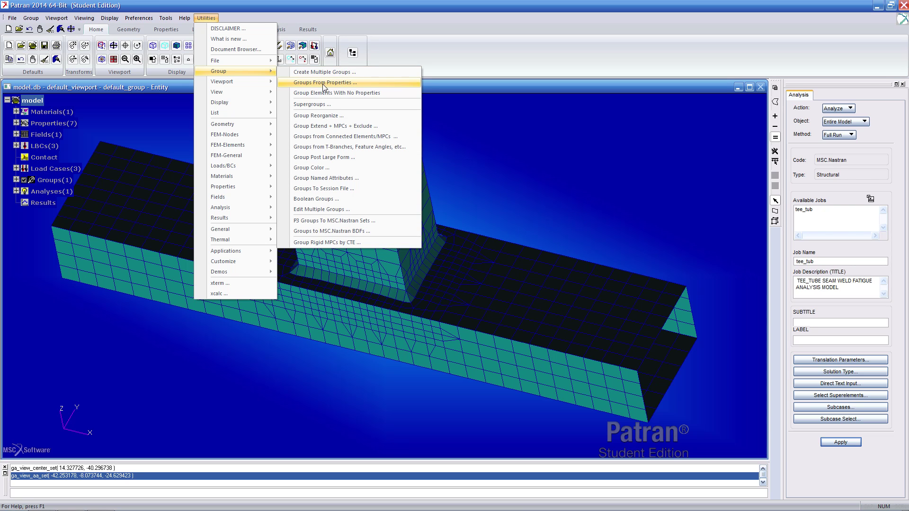
{"action": "left_click", "coordinate": [309, 84]}
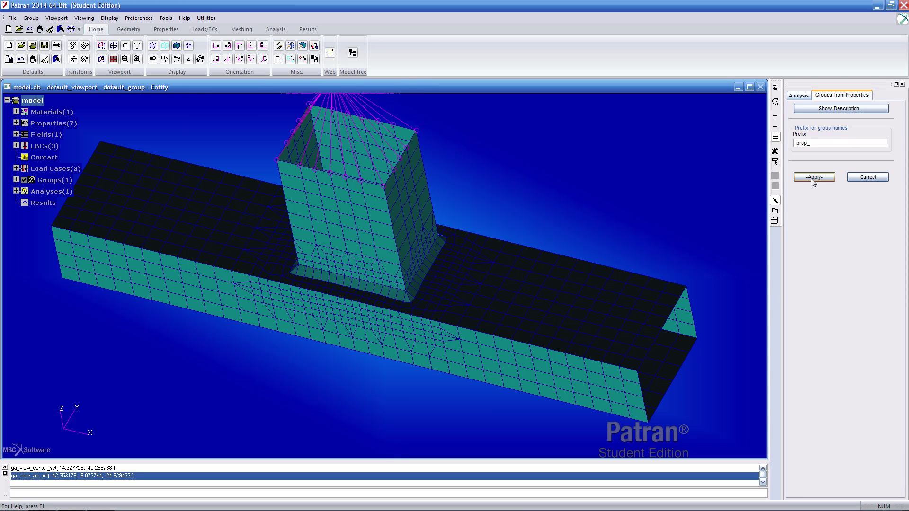
{"action": "left_click", "coordinate": [812, 178]}
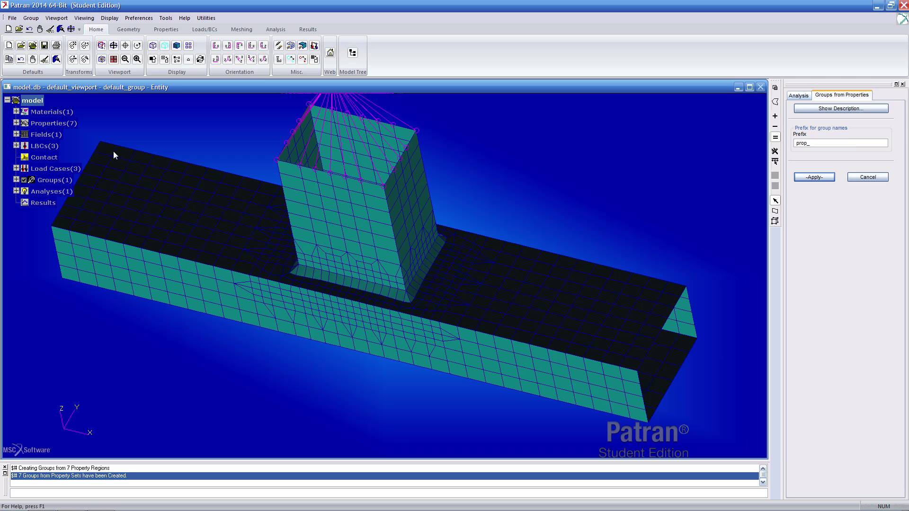
Refresh the model tree and post all eight groups to the viewport
{"action": "right_click", "coordinate": [30, 101]}
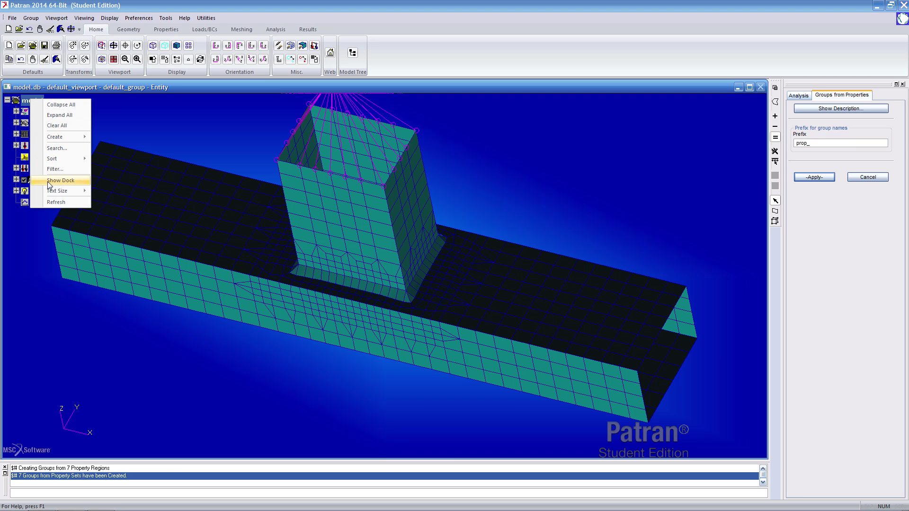
{"action": "left_click", "coordinate": [54, 202]}
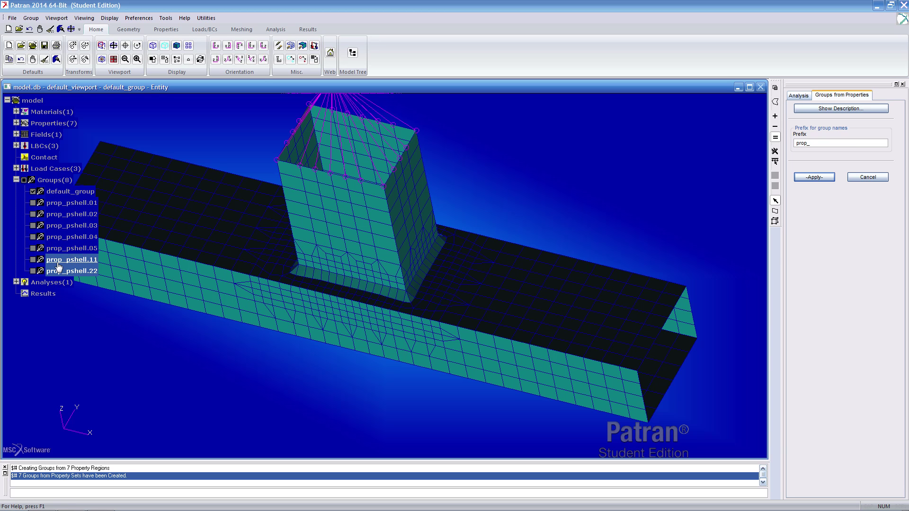
{"action": "mouse_move", "coordinate": [233, 177]}
{"action": "middle_mouse_down"}
{"action": "mouse_move", "coordinate": [249, 154]}
{"action": "mouse_move", "coordinate": [228, 158]}
{"action": "middle_mouse_up"}
{"action": "left_click", "coordinate": [24, 180]}
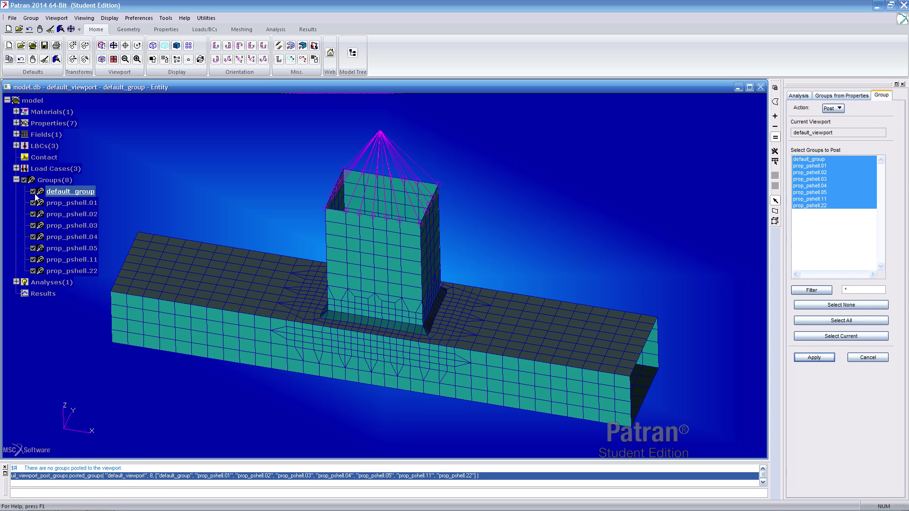
Switch to manual group colours and colour prop_pshell.01 to prop_pshell.03 red
{"action": "left_click", "coordinate": [207, 18]}
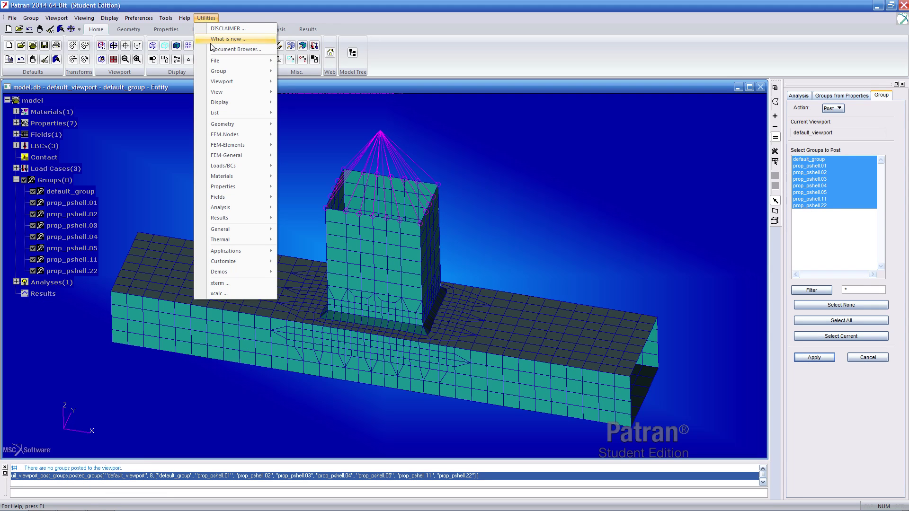
{"action": "mouse_move", "coordinate": [220, 75]}
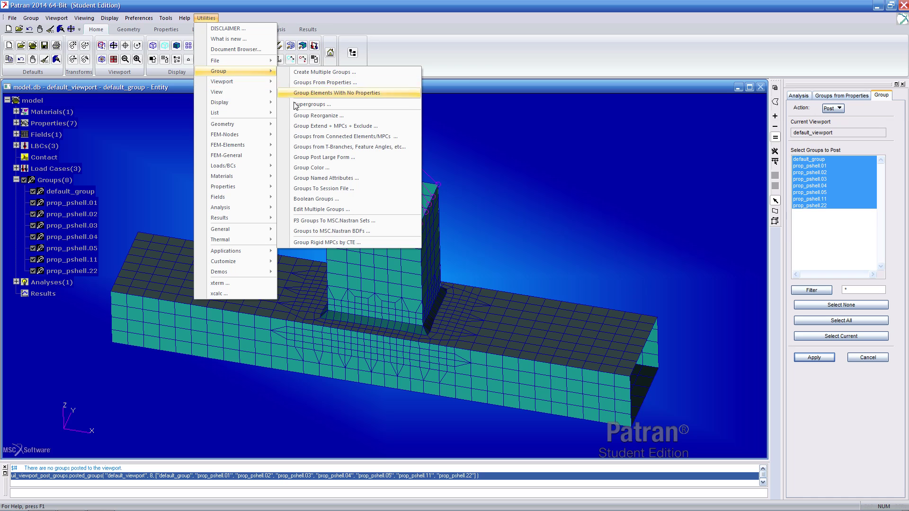
{"action": "left_click", "coordinate": [314, 167]}
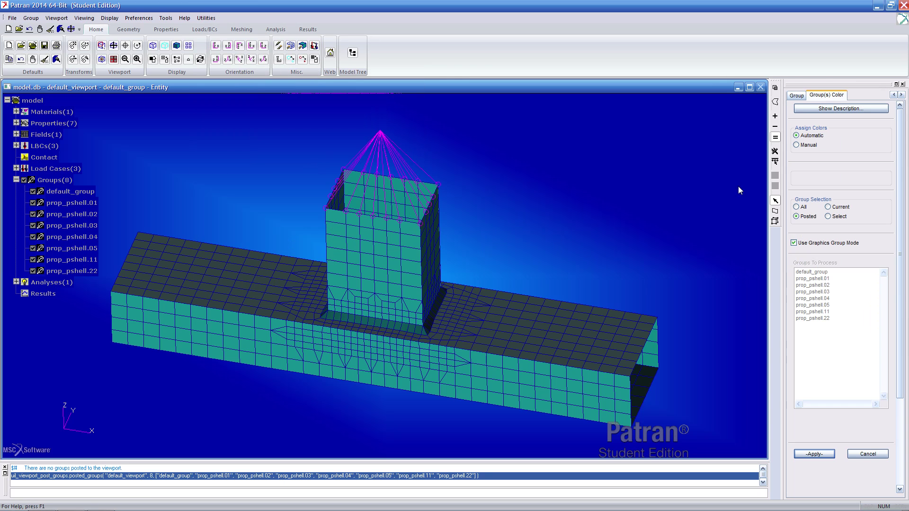
{"action": "left_click", "coordinate": [809, 145]}
{"action": "left_click", "coordinate": [832, 217]}
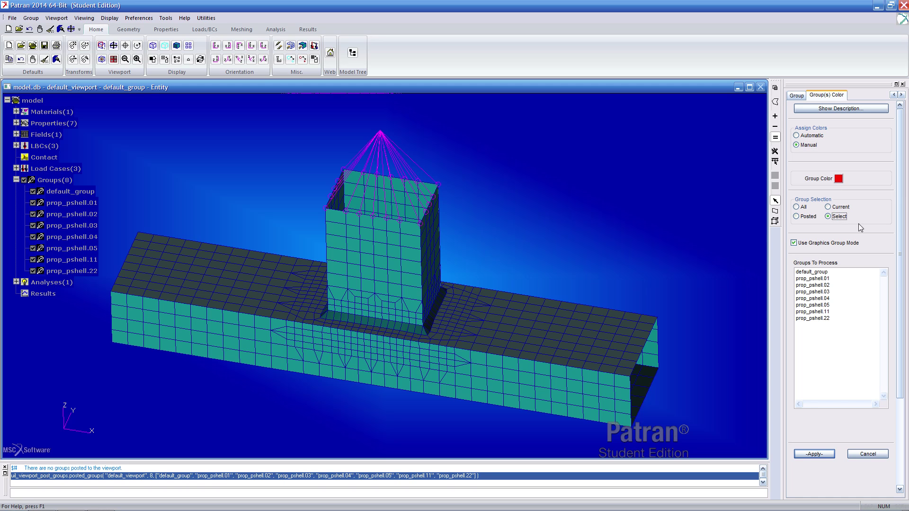
{"action": "left_click_drag", "start_coordinate": [827, 282], "coordinate": [829, 295]}
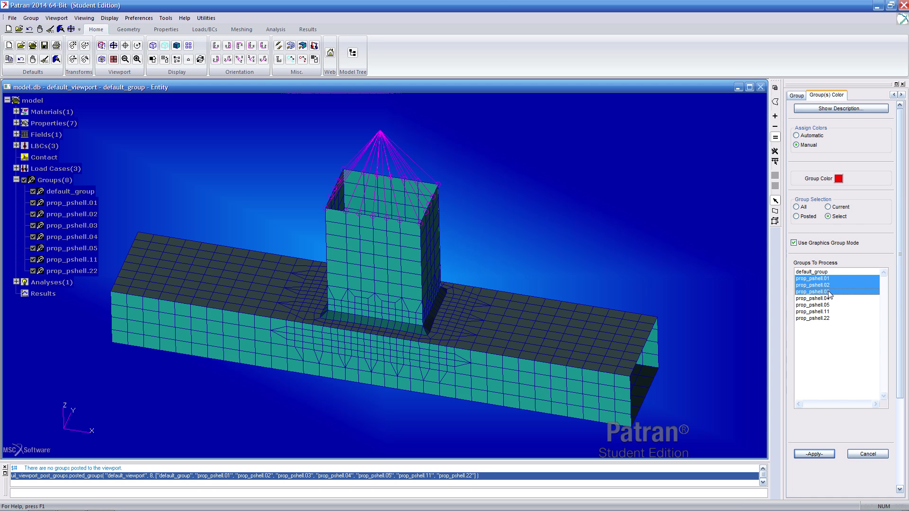
{"action": "left_click", "coordinate": [814, 454]}
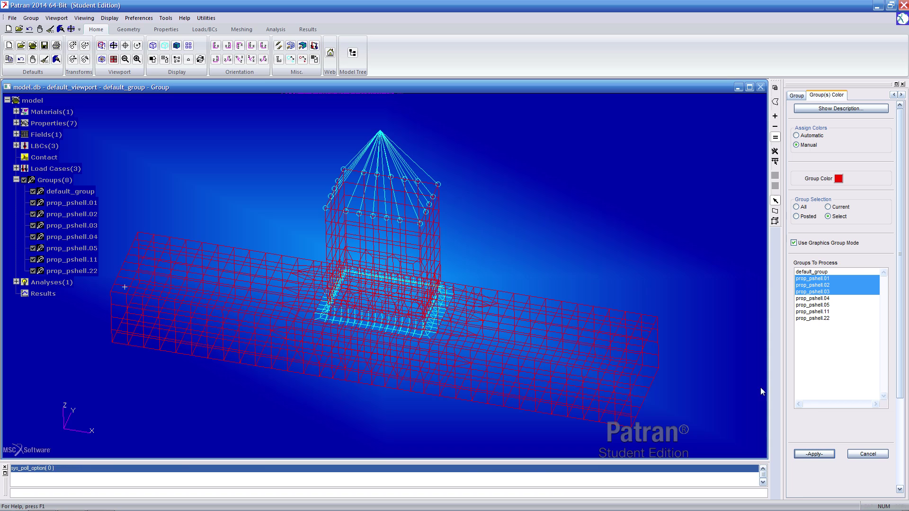
Restore smooth shading and unpost default_group, making prop_pshell.01 the current group
{"action": "left_click", "coordinate": [176, 46]}
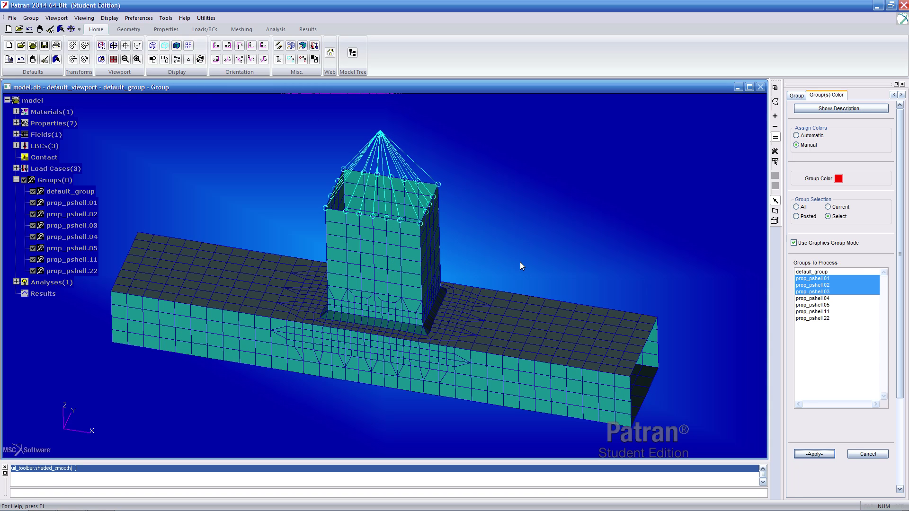
{"action": "left_click", "coordinate": [32, 191]}
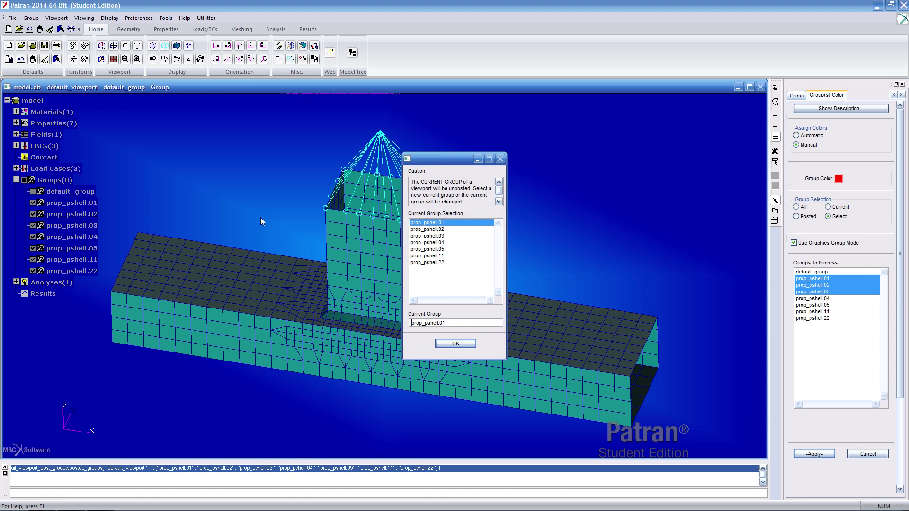
{"action": "left_click", "coordinate": [457, 344]}
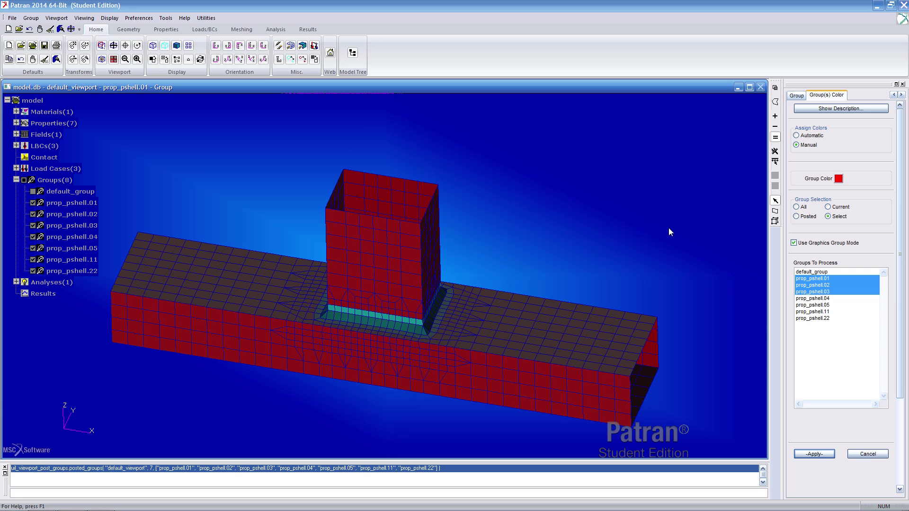
{"action": "mouse_move", "coordinate": [545, 253]}
{"action": "middle_mouse_down"}
{"action": "mouse_move", "coordinate": [552, 224]}
{"action": "mouse_move", "coordinate": [592, 220]}
{"action": "mouse_move", "coordinate": [546, 212]}
{"action": "mouse_move", "coordinate": [533, 224]}
{"action": "mouse_move", "coordinate": [535, 215]}
{"action": "middle_mouse_up"}
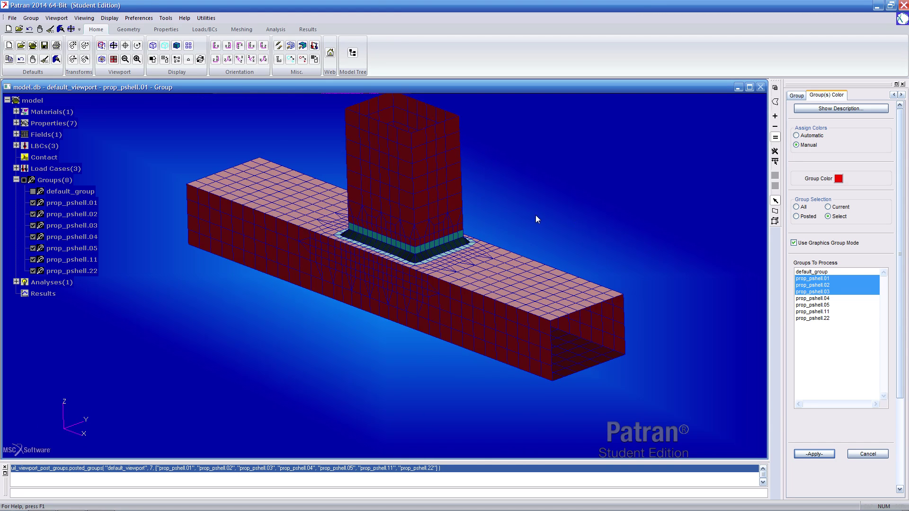
Colour prop_pshell.04 yellow and zoom the view in on the weld corner
{"action": "left_click", "coordinate": [825, 299]}
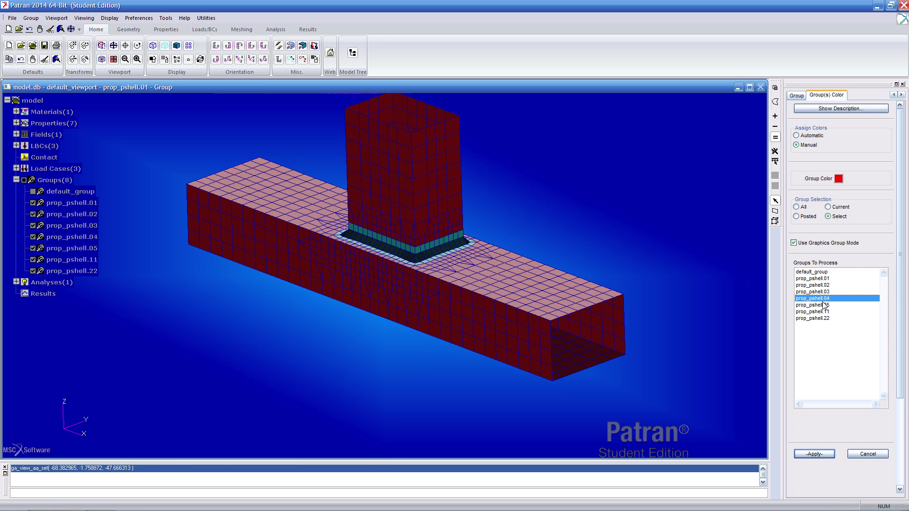
{"action": "left_click", "coordinate": [839, 178]}
{"action": "left_click", "coordinate": [843, 203]}
{"action": "left_click", "coordinate": [815, 454]}
{"action": "mouse_move", "coordinate": [641, 379]}
{"action": "middle_mouse_down"}
{"action": "mouse_move", "coordinate": [668, 383]}
{"action": "mouse_move", "coordinate": [673, 395]}
{"action": "mouse_move", "coordinate": [660, 395]}
{"action": "mouse_move", "coordinate": [674, 345]}
{"action": "mouse_move", "coordinate": [701, 379]}
{"action": "mouse_move", "coordinate": [697, 344]}
{"action": "middle_mouse_up"}
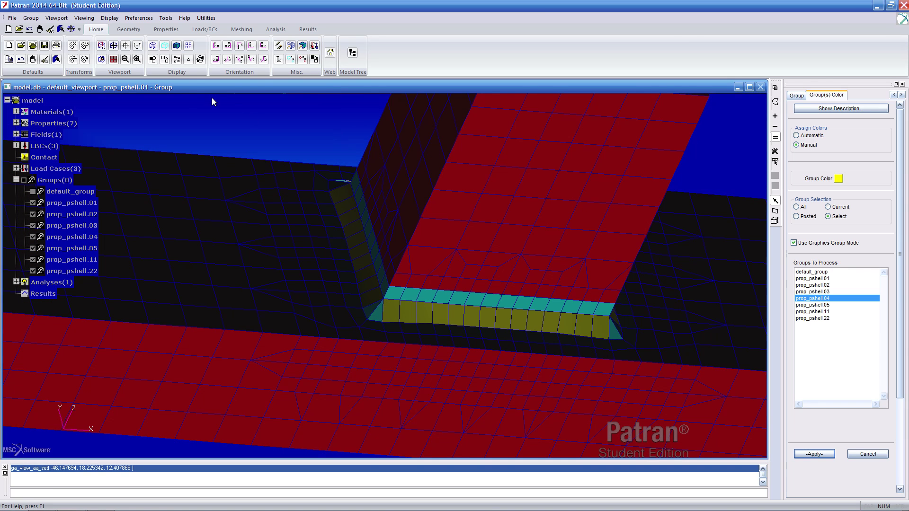
Post the ambient and directional_1 to directional_3 light sources
{"action": "left_click", "coordinate": [110, 18]}
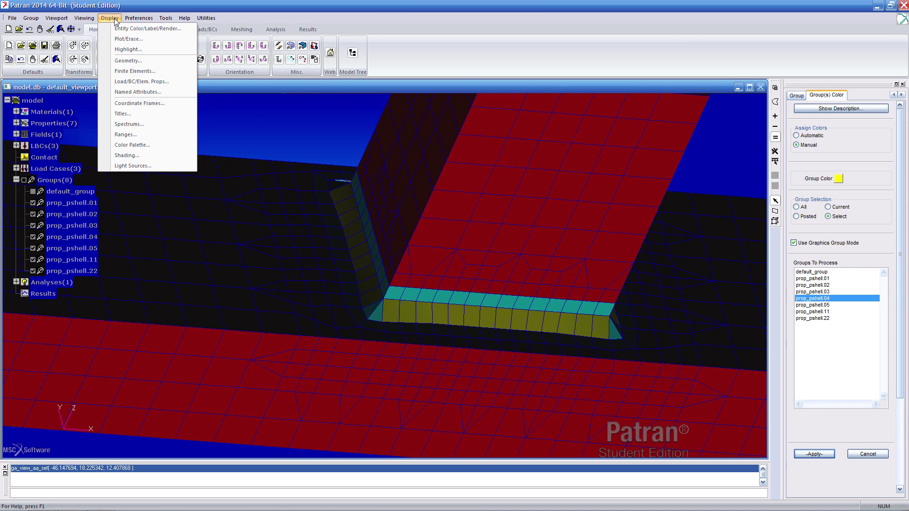
{"action": "left_click", "coordinate": [127, 166]}
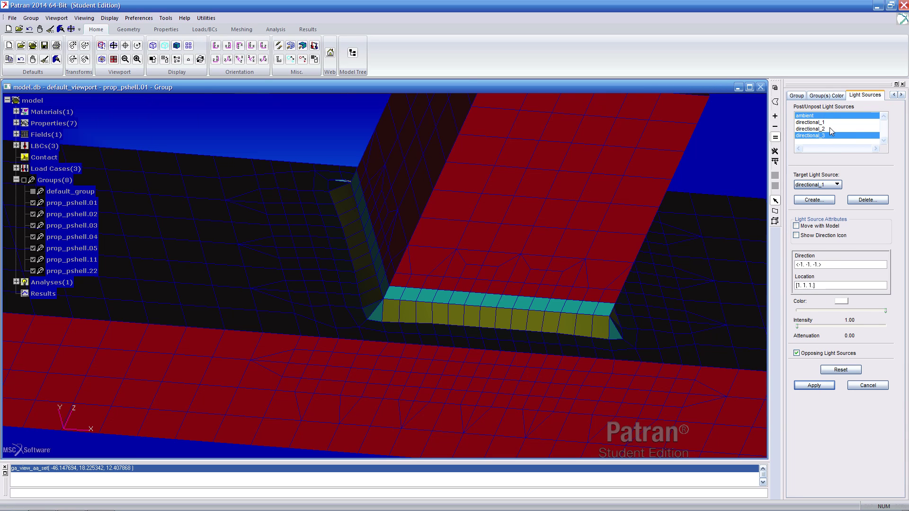
{"action": "left_click_drag", "start_coordinate": [832, 119], "coordinate": [829, 138]}
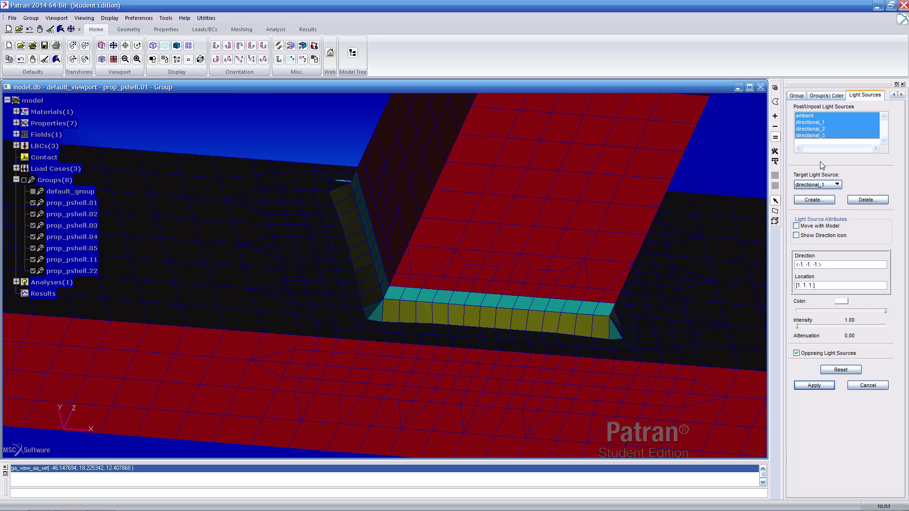
{"action": "left_click", "coordinate": [814, 386]}
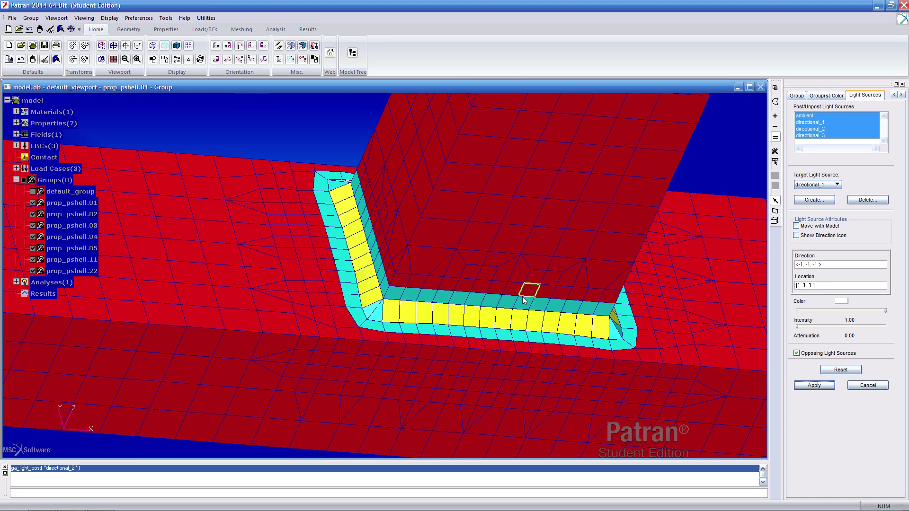
{"action": "scroll", "coordinate": [522, 297], "scroll_direction": "down", "scroll_amount": 5}
{"action": "scroll", "coordinate": [523, 296], "scroll_direction": "up", "scroll_amount": 6}
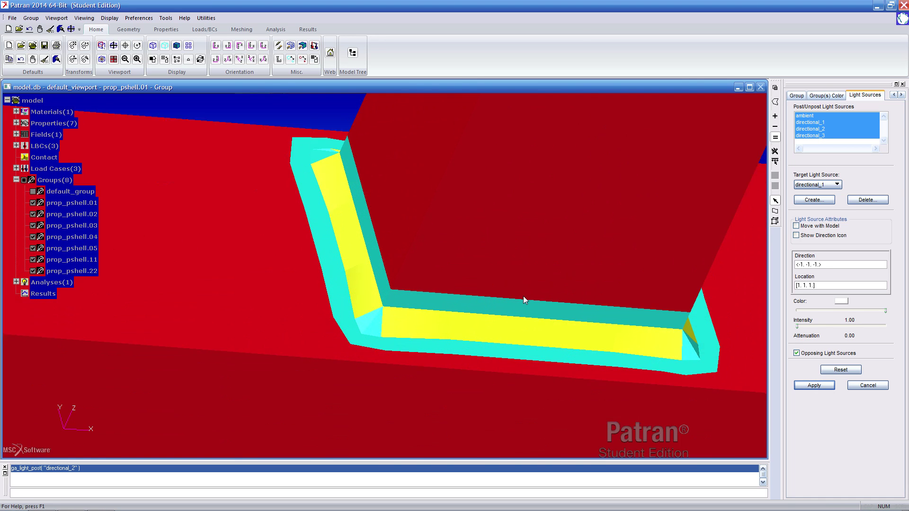
Close the light source settings and colour prop_pshell.05 yellow
{"action": "left_click", "coordinate": [879, 386]}
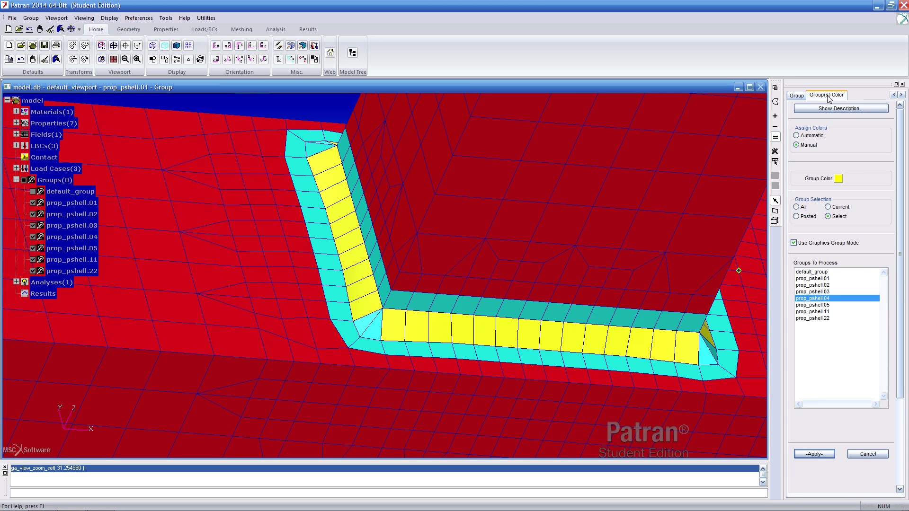
{"action": "left_click", "coordinate": [824, 306]}
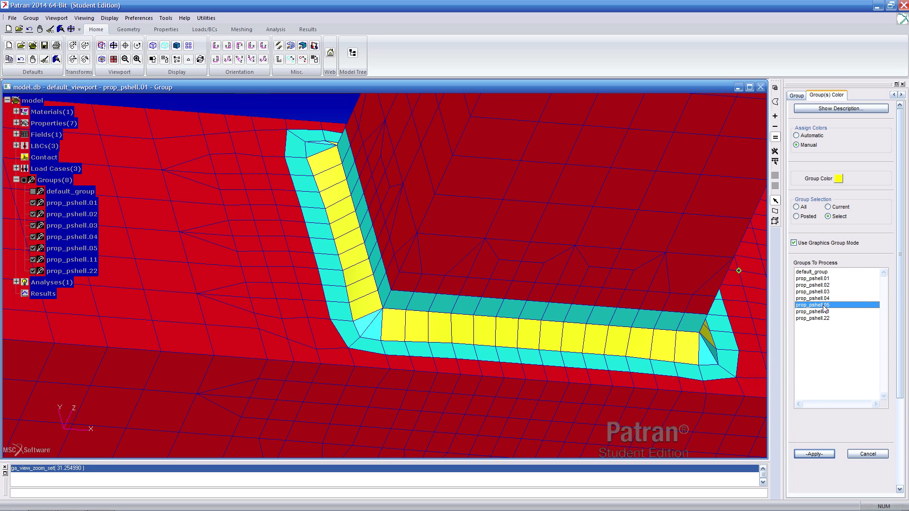
{"action": "left_click", "coordinate": [837, 179]}
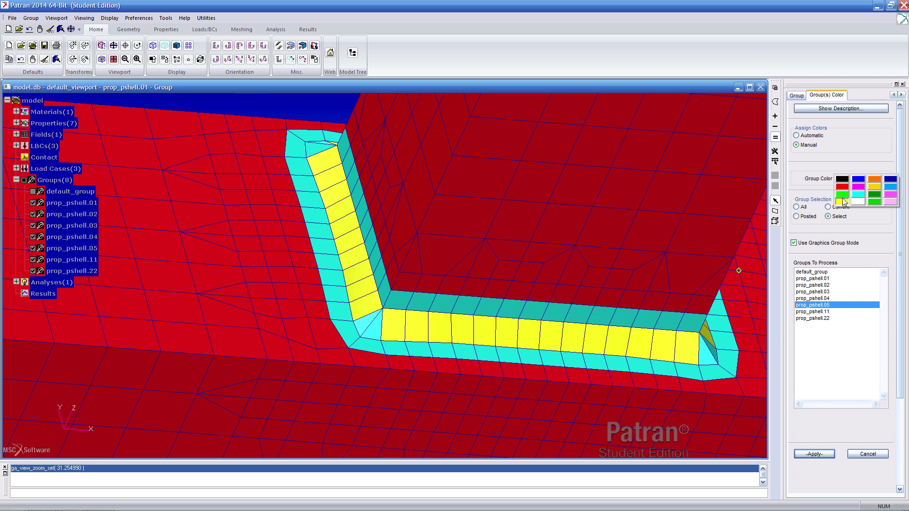
{"action": "left_click", "coordinate": [841, 203]}
{"action": "left_click", "coordinate": [824, 454]}
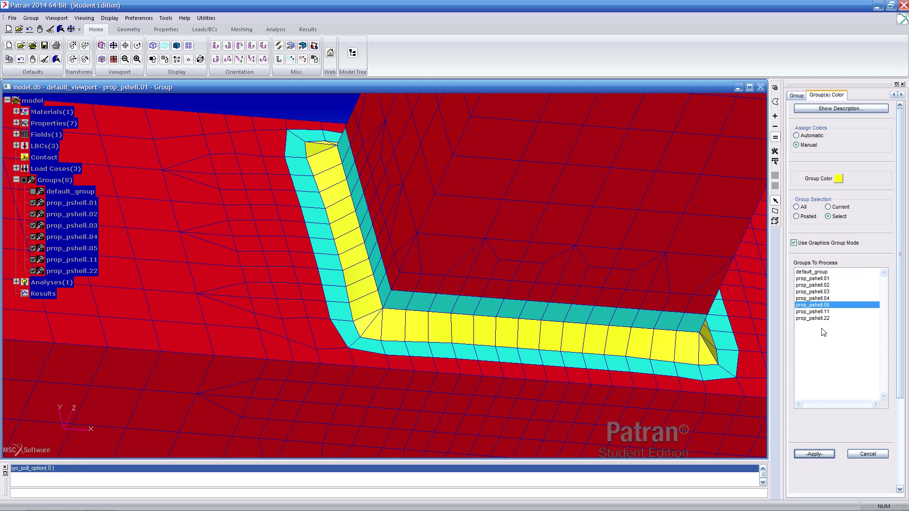
Colour the prop_pshell.11 group magenta
{"action": "left_click", "coordinate": [825, 313]}
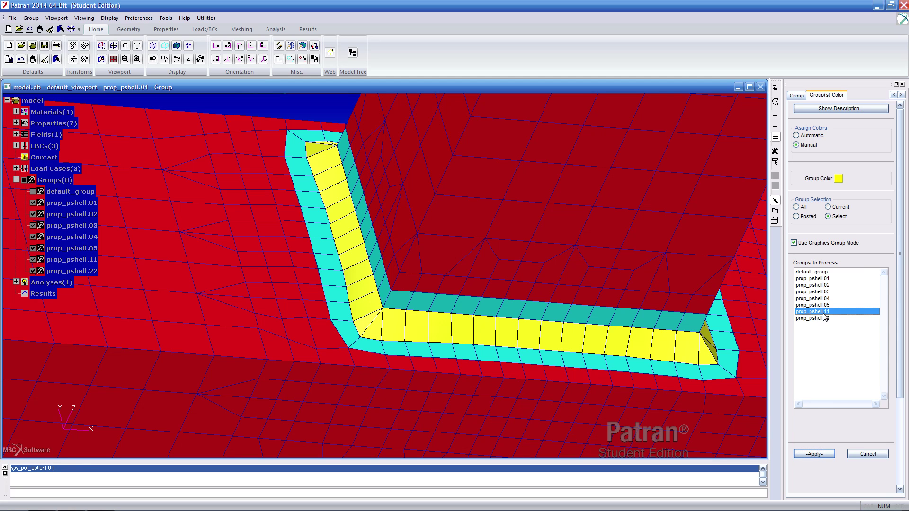
{"action": "left_click", "coordinate": [839, 178]}
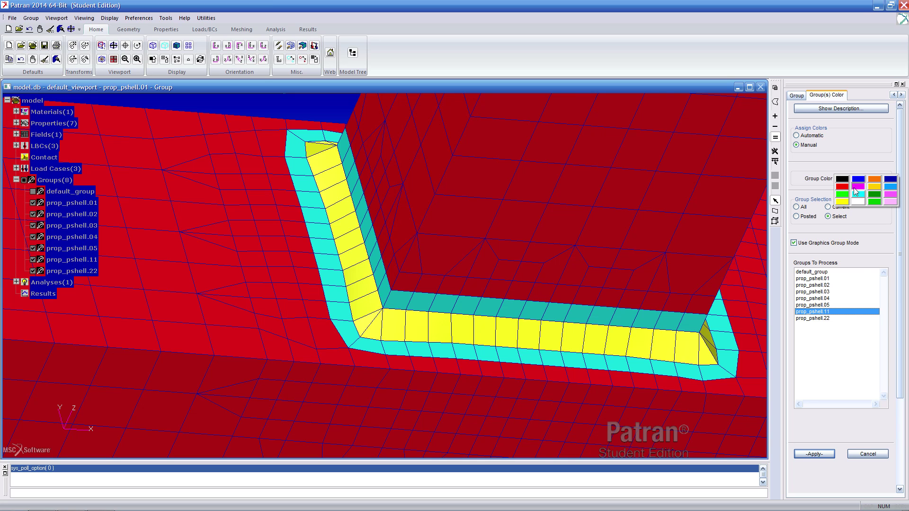
{"action": "left_click", "coordinate": [854, 188]}
{"action": "left_click", "coordinate": [813, 455]}
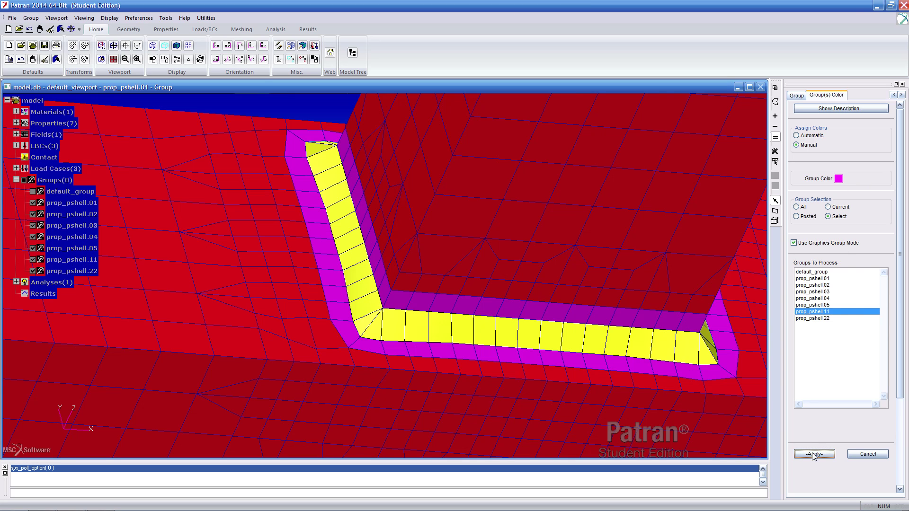
Colour the prop_pshell.22 group cyan, viewing inside the tube
{"action": "left_click", "coordinate": [823, 318]}
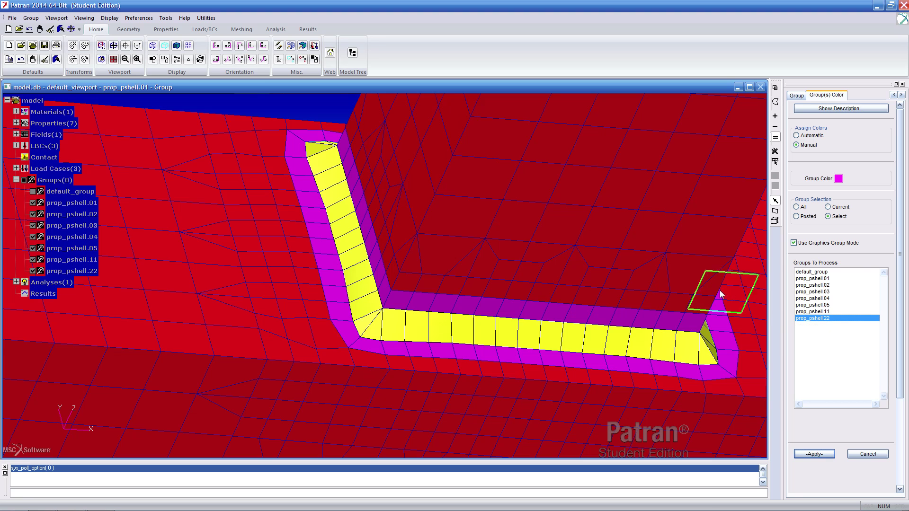
{"action": "middle_click_drag", "start_coordinate": [717, 300], "coordinate": [683, 339]}
{"action": "left_click", "coordinate": [838, 179]}
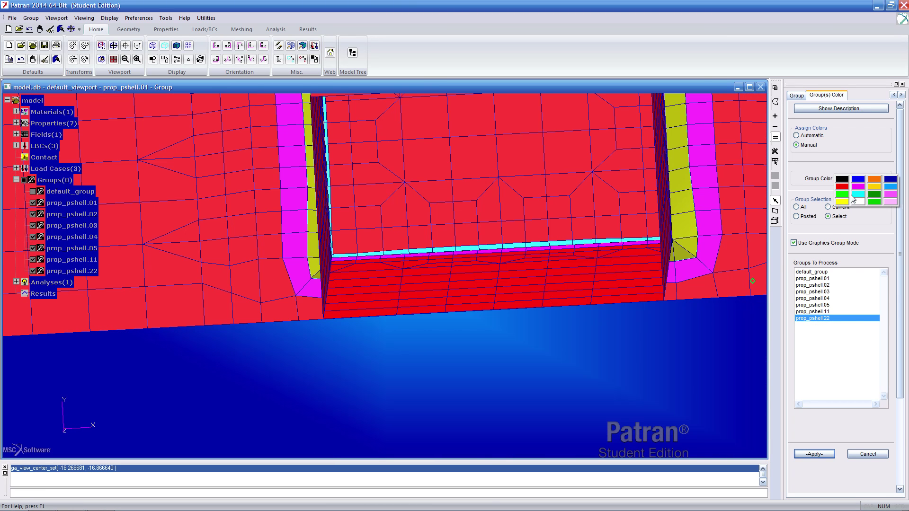
{"action": "left_click", "coordinate": [860, 197]}
{"action": "left_click", "coordinate": [822, 454]}
{"action": "scroll", "coordinate": [568, 274], "scroll_direction": "up", "scroll_amount": 5}
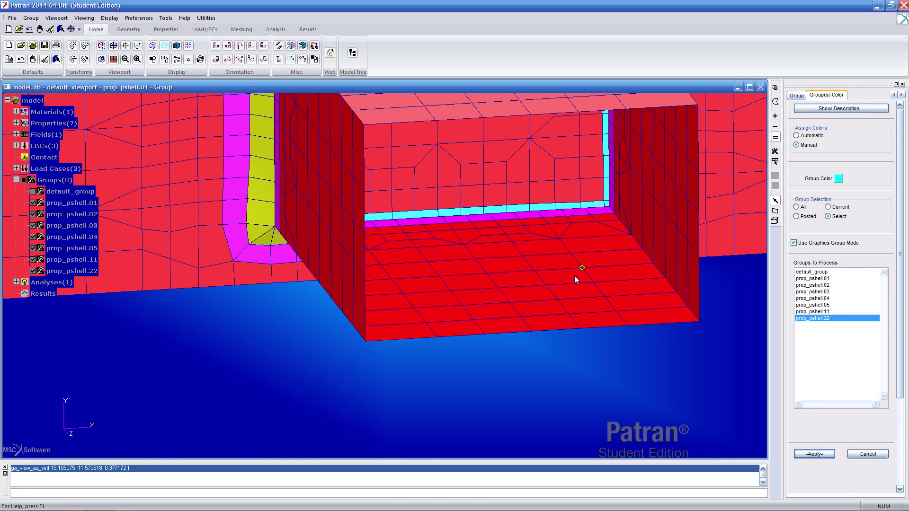
Close the group colour, group posting and groups-from-properties forms
{"action": "left_click", "coordinate": [855, 452]}
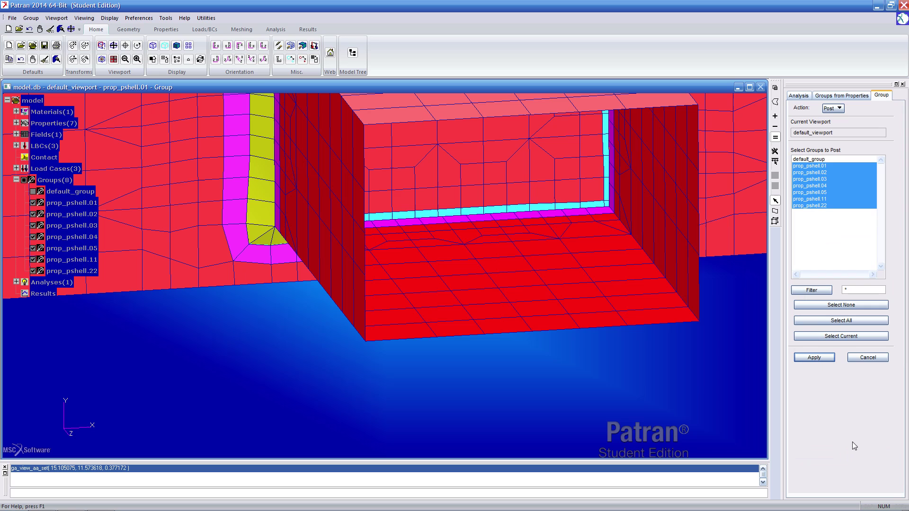
{"action": "left_click", "coordinate": [867, 358]}
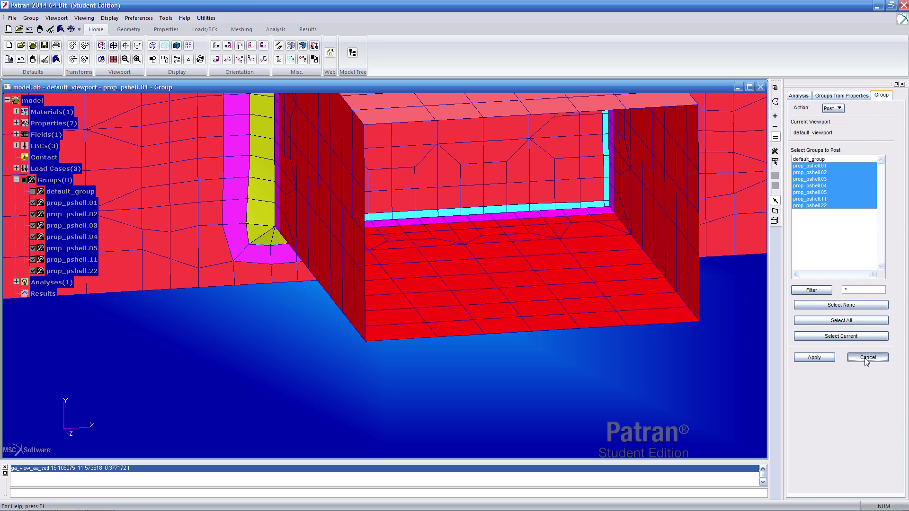
{"action": "left_click", "coordinate": [868, 178]}
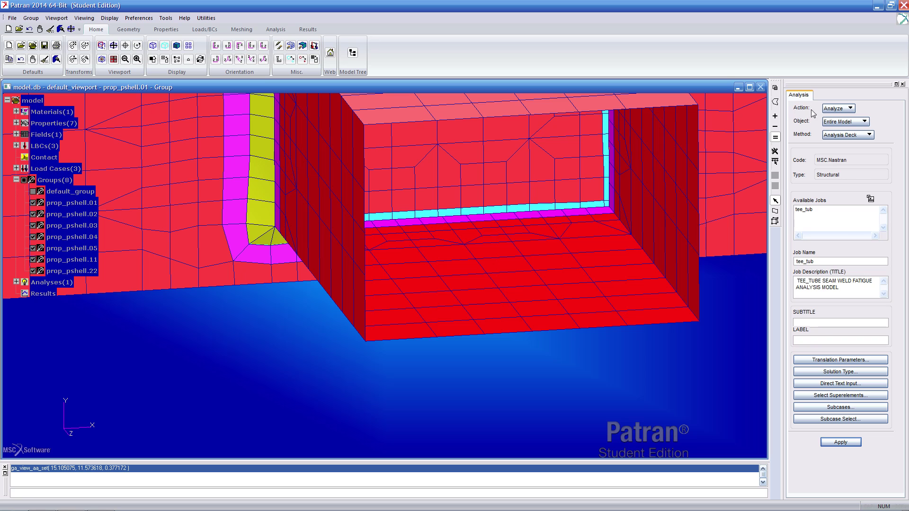
{"action": "scroll", "coordinate": [546, 351], "scroll_direction": "down", "scroll_amount": 10}
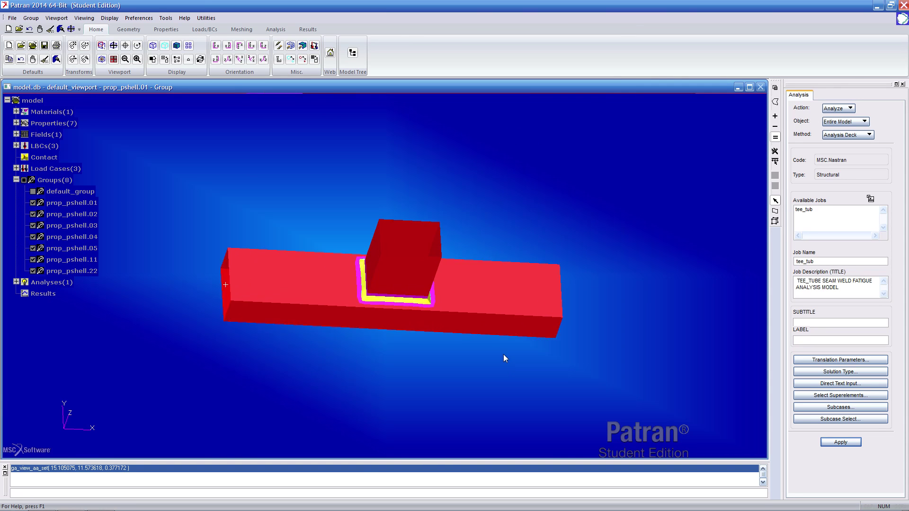
{"action": "scroll", "coordinate": [504, 359], "scroll_direction": "up", "scroll_amount": 5}
Unpost prop_pshell.01 and make prop_pshell.04 the current group
{"action": "left_click", "coordinate": [33, 202]}
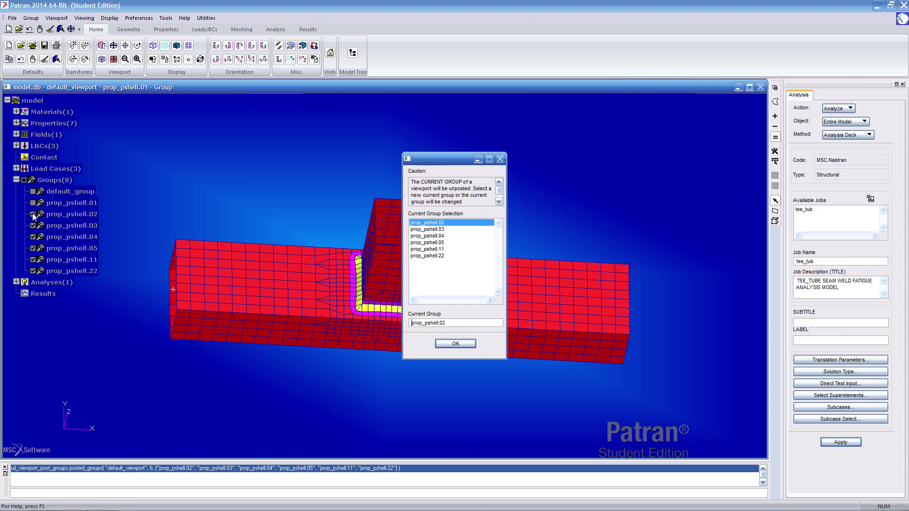
{"action": "left_click", "coordinate": [433, 243]}
{"action": "left_click", "coordinate": [434, 236]}
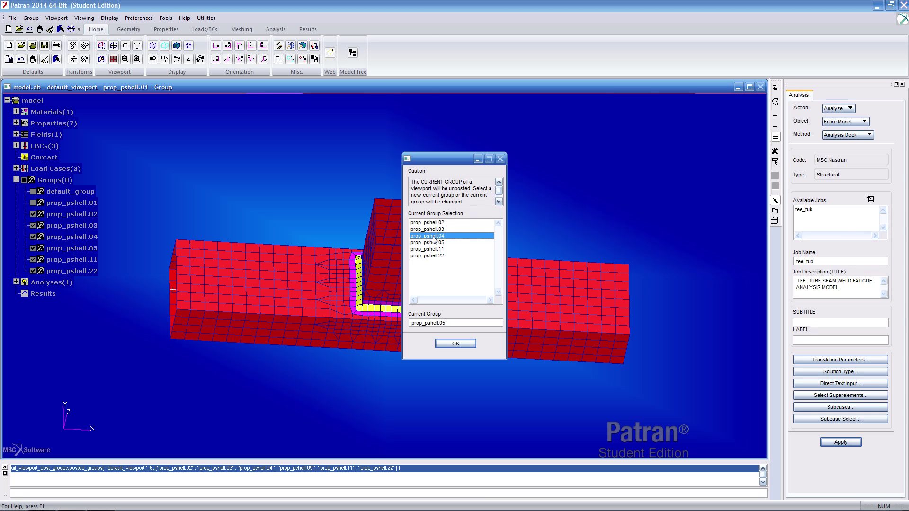
{"action": "left_click_drag", "start_coordinate": [441, 161], "coordinate": [601, 151]}
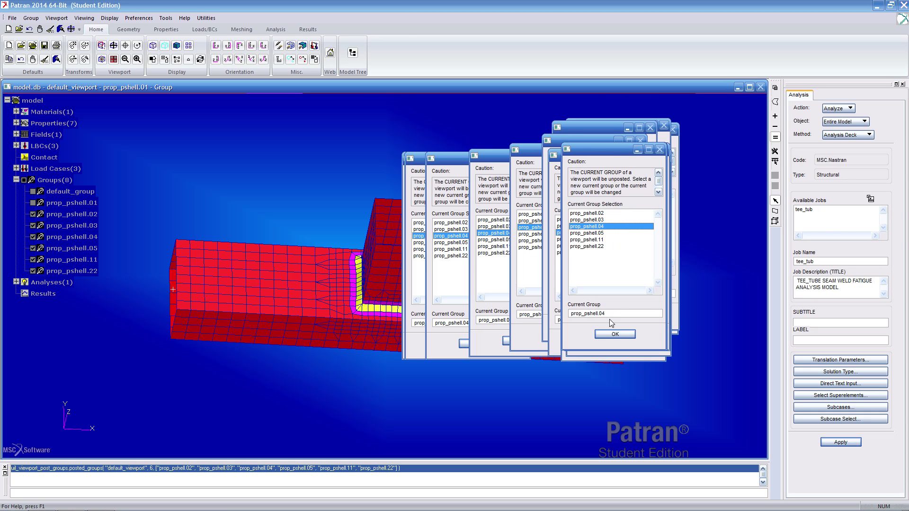
{"action": "left_click", "coordinate": [614, 334]}
Unpost prop_pshell.04 and choose prop_pshell.11 as the new current group
{"action": "scroll", "coordinate": [430, 384], "scroll_direction": "up", "scroll_amount": 3}
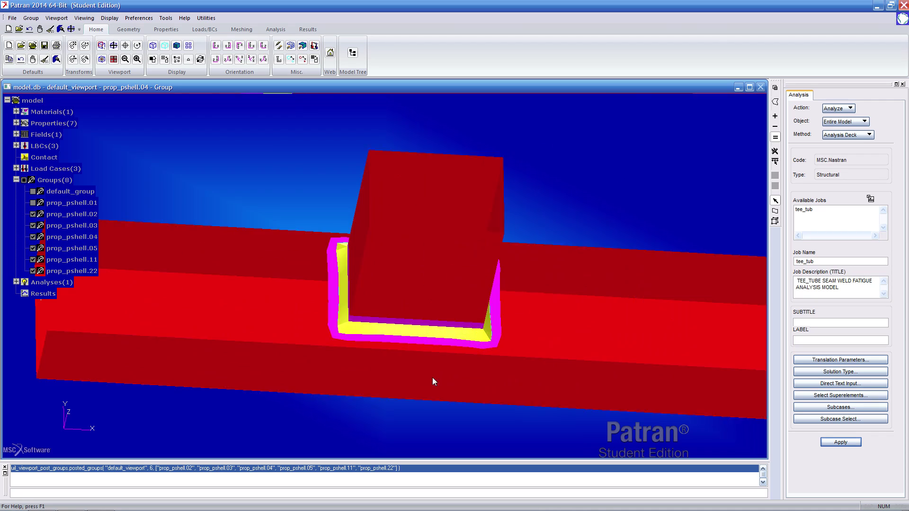
{"action": "scroll", "coordinate": [432, 377], "scroll_direction": "up", "scroll_amount": 2}
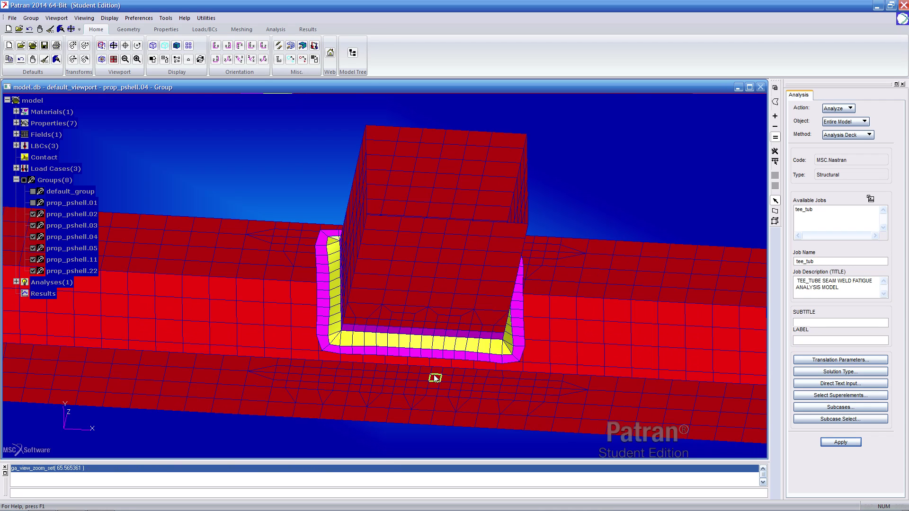
{"action": "right_click", "coordinate": [52, 241]}
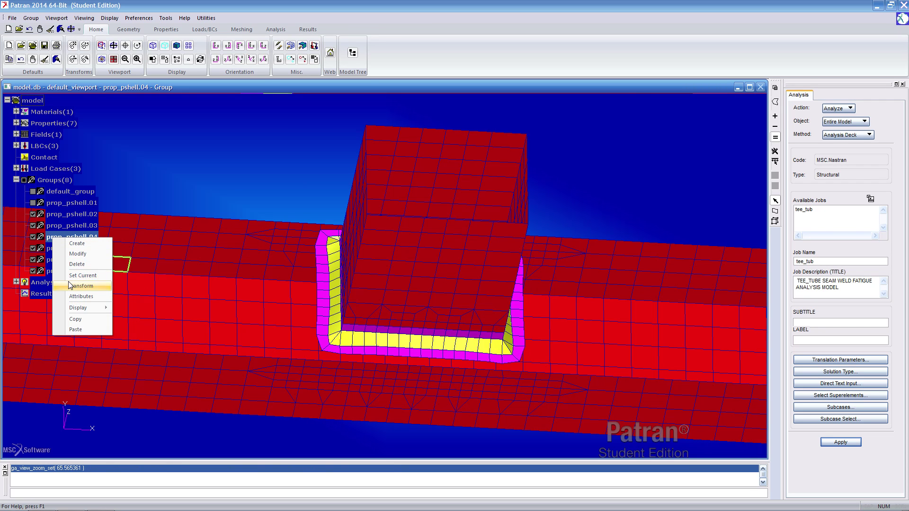
{"action": "left_click", "coordinate": [115, 215]}
{"action": "left_click", "coordinate": [33, 237]}
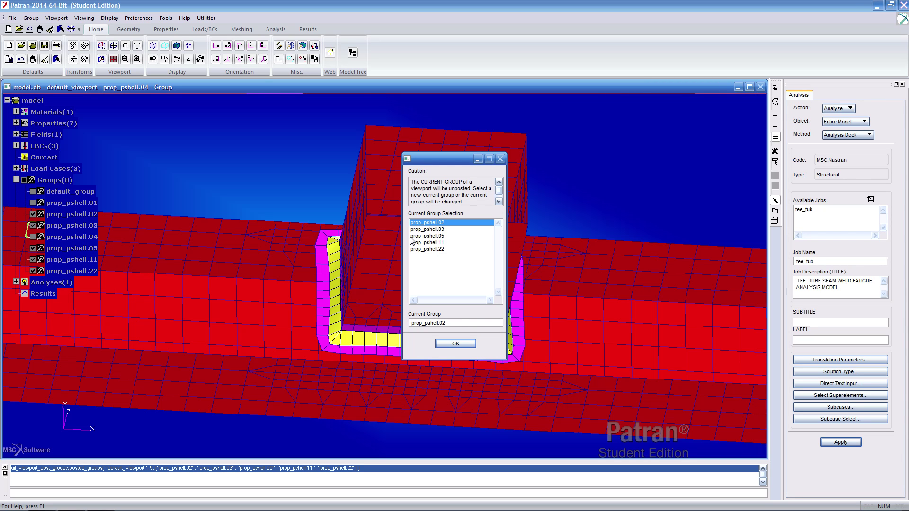
{"action": "left_click", "coordinate": [428, 229]}
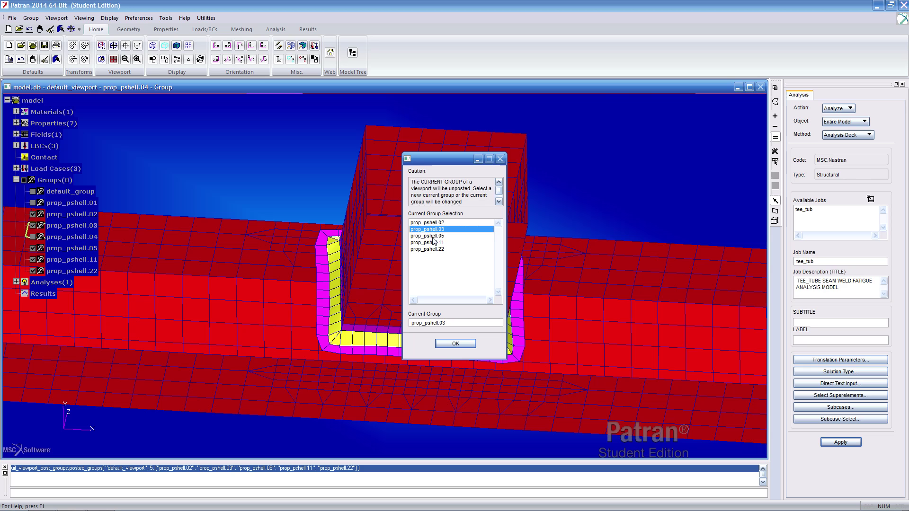
{"action": "left_click", "coordinate": [434, 235]}
{"action": "left_click", "coordinate": [435, 243]}
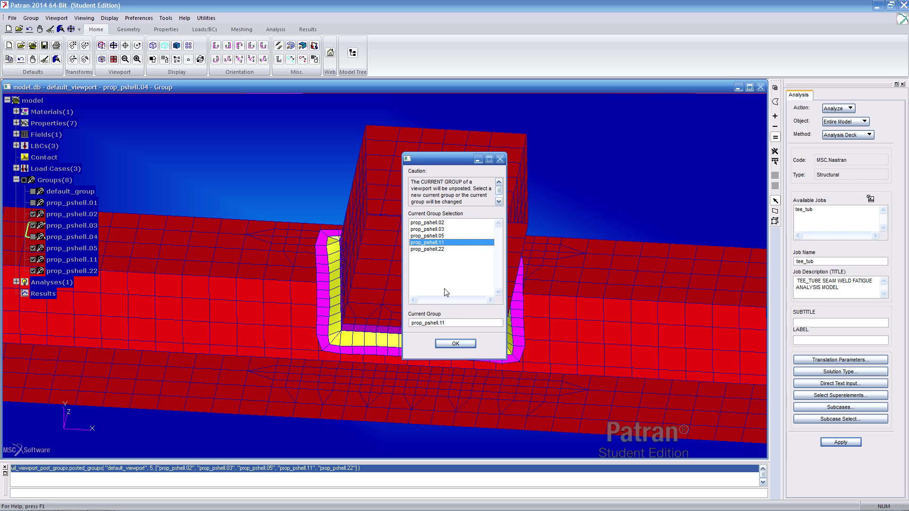
Confirm the current group change and unpost prop_pshell.05, .03, .02 and .22
{"action": "left_click", "coordinate": [455, 344]}
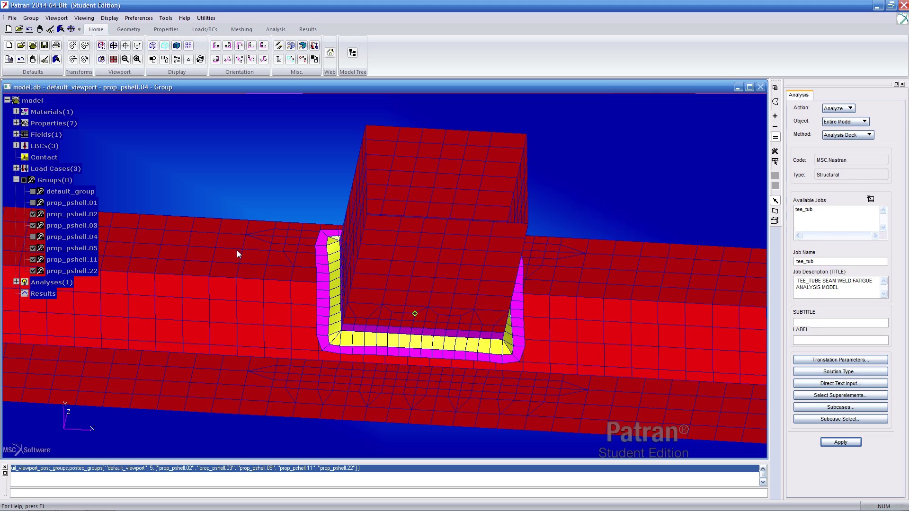
{"action": "left_click", "coordinate": [33, 248]}
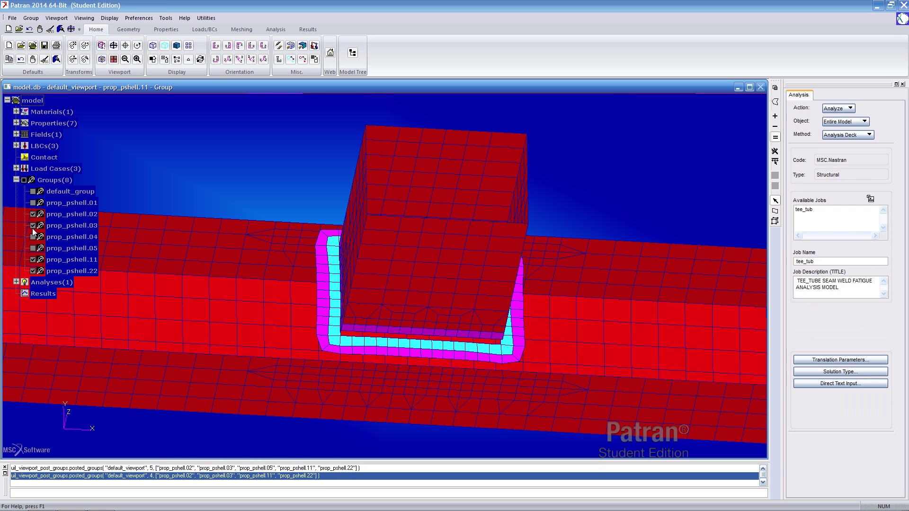
{"action": "left_click", "coordinate": [33, 226]}
{"action": "left_click", "coordinate": [33, 214]}
{"action": "left_click", "coordinate": [32, 271]}
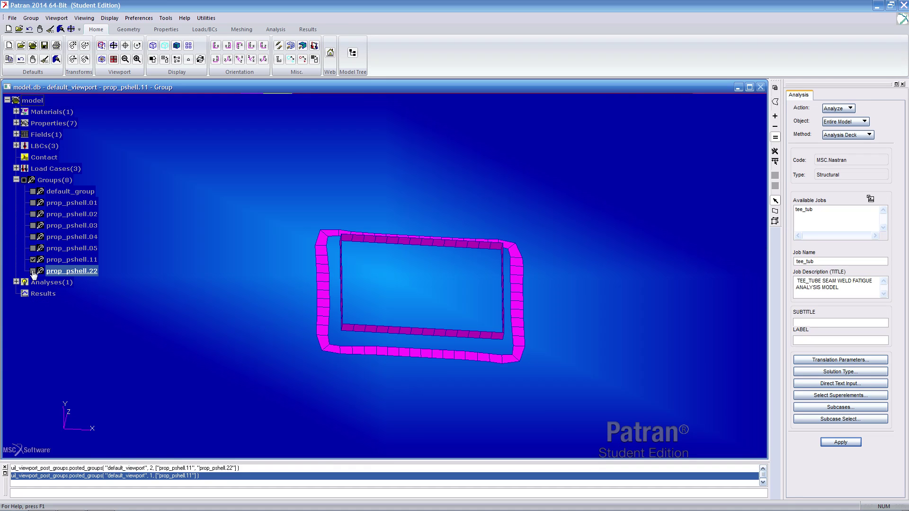
{"action": "scroll", "coordinate": [279, 300], "scroll_direction": "down", "scroll_amount": 2}
{"action": "scroll", "coordinate": [273, 307], "scroll_direction": "up", "scroll_amount": 3}
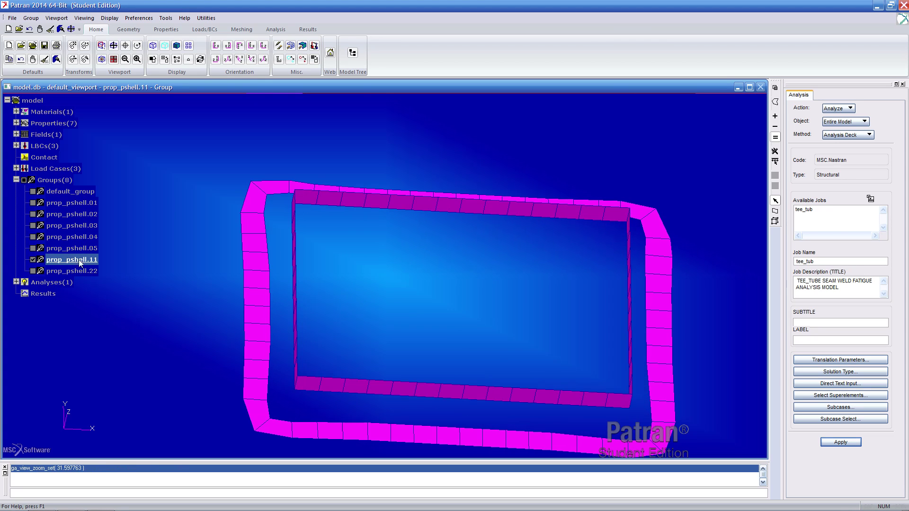
Re-post prop_pshell.22 and .04 and show the weld ring smooth shaded in a tilted view
{"action": "left_click", "coordinate": [33, 272]}
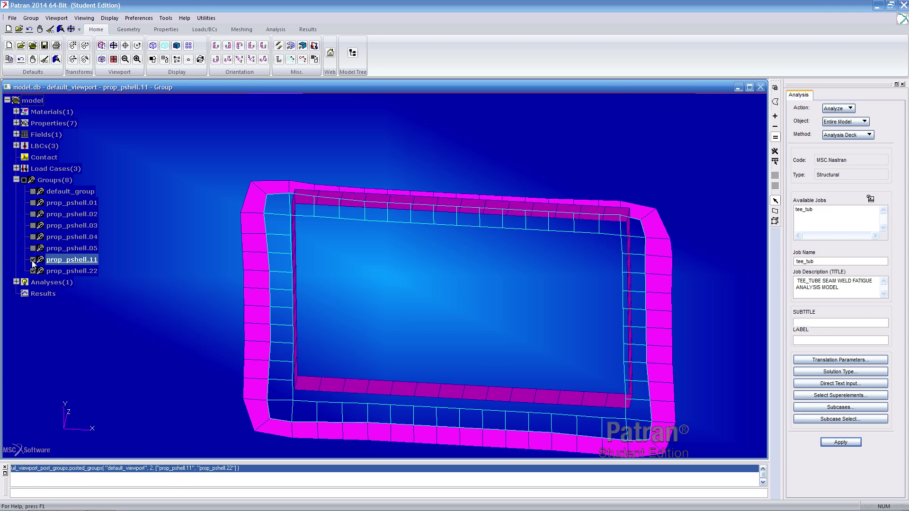
{"action": "left_click", "coordinate": [34, 237]}
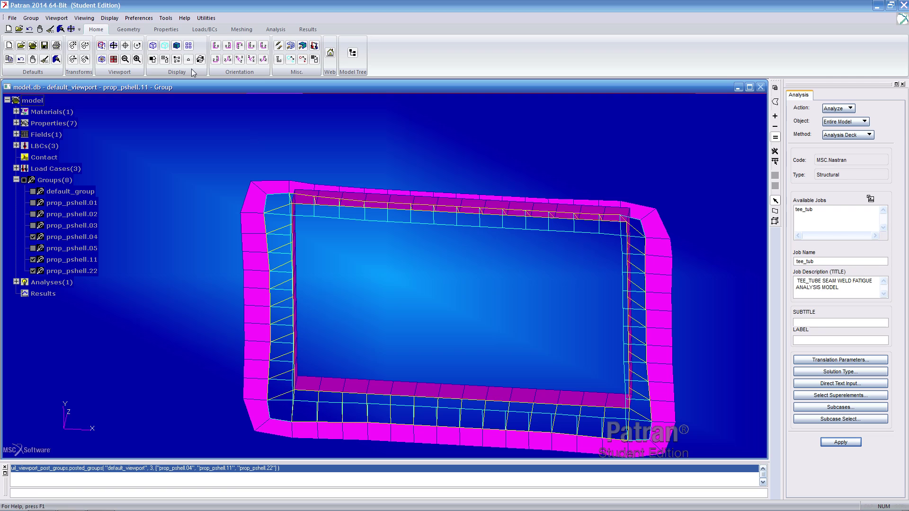
{"action": "left_click", "coordinate": [176, 46]}
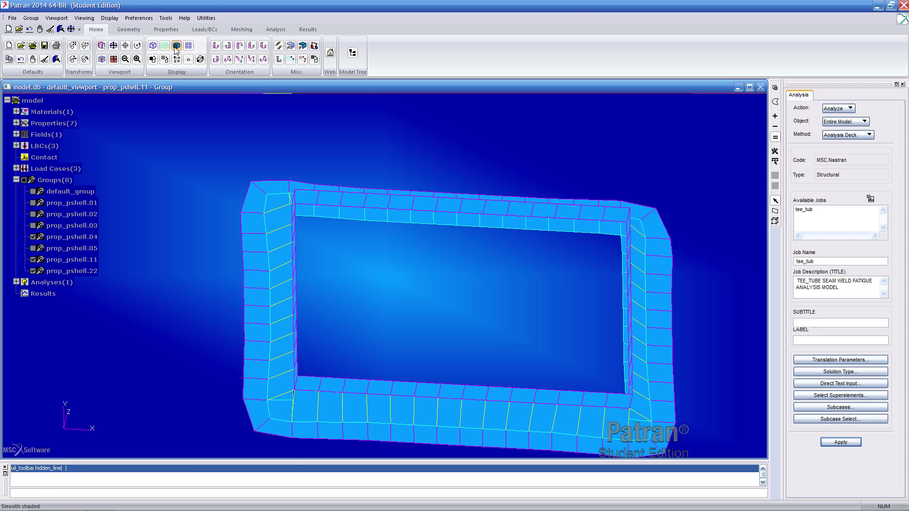
{"action": "left_click", "coordinate": [176, 46]}
{"action": "mouse_move", "coordinate": [361, 284]}
{"action": "middle_mouse_down"}
{"action": "mouse_move", "coordinate": [392, 308]}
{"action": "mouse_move", "coordinate": [350, 273]}
{"action": "mouse_move", "coordinate": [365, 270]}
{"action": "middle_mouse_up"}
{"action": "scroll", "coordinate": [367, 282], "scroll_direction": "down", "scroll_amount": 3}
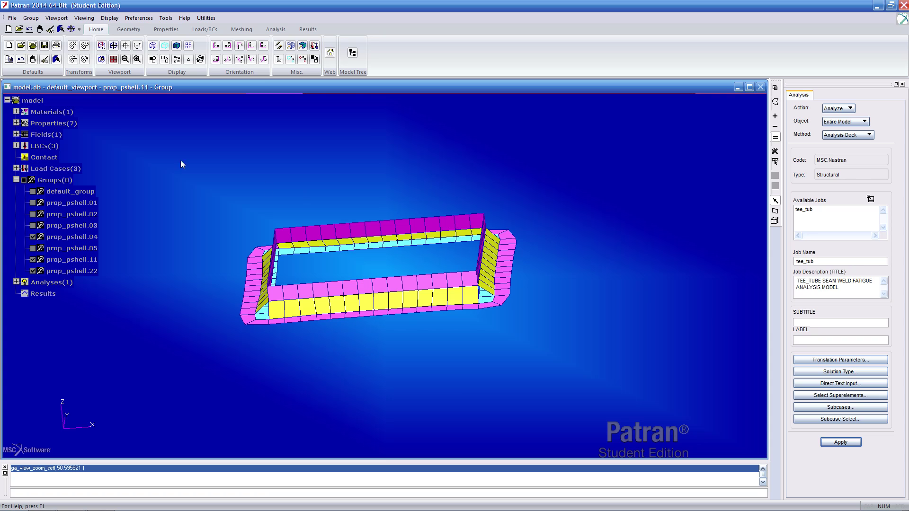
Review the properties of isotropic material mat1.1, including its Stress-Life (SN) data, without changes
{"action": "left_click", "coordinate": [16, 112]}
{"action": "left_click", "coordinate": [25, 123]}
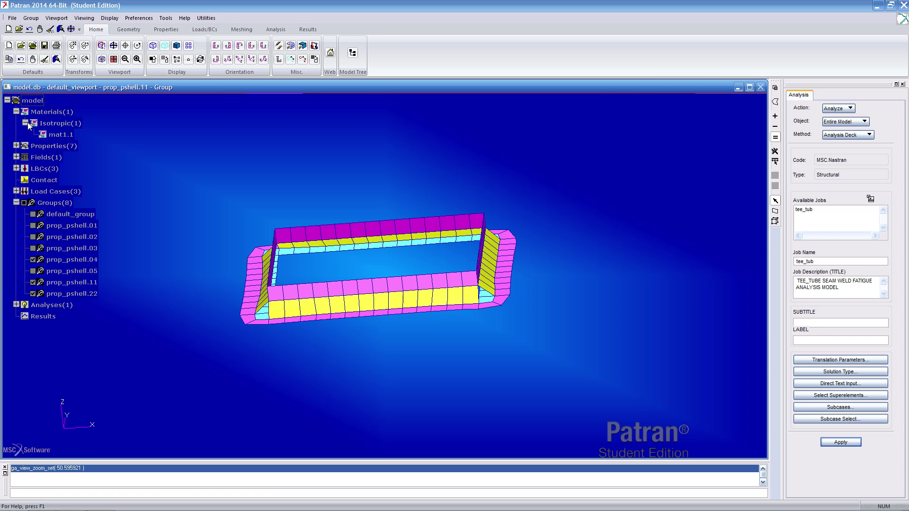
{"action": "left_click", "coordinate": [56, 135]}
{"action": "right_click", "coordinate": [59, 134]}
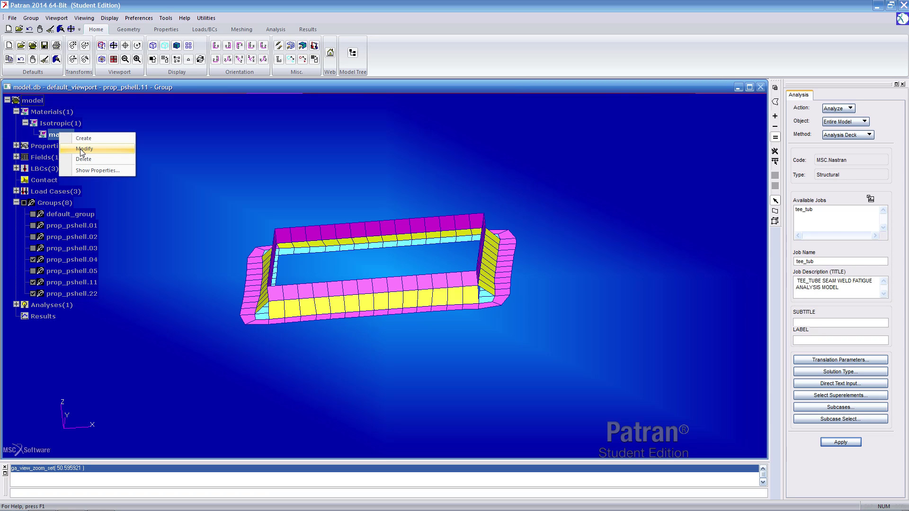
{"action": "left_click", "coordinate": [92, 171]}
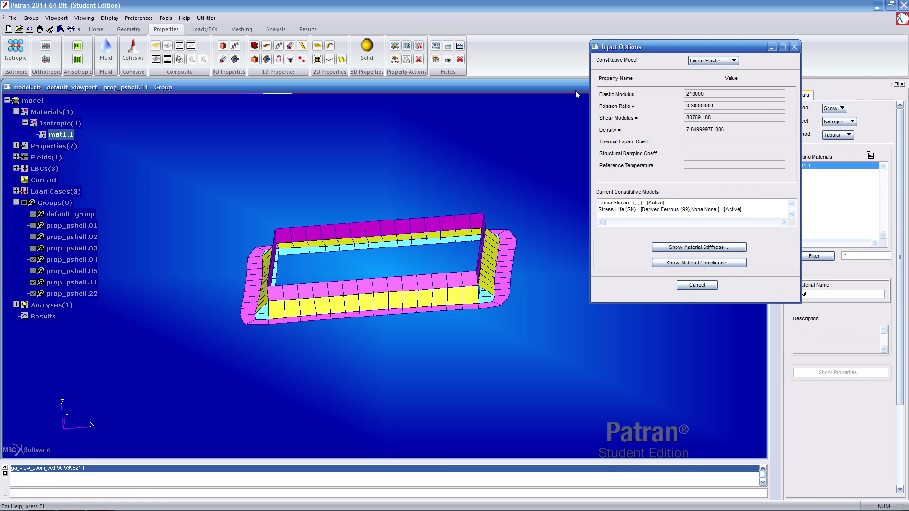
{"action": "left_click_drag", "start_coordinate": [659, 47], "coordinate": [531, 60]}
{"action": "left_click", "coordinate": [517, 223]}
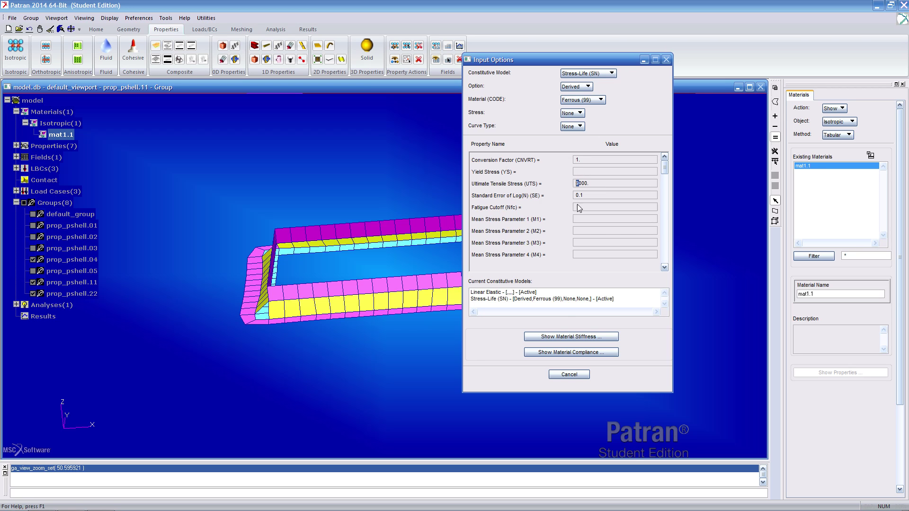
{"action": "left_click", "coordinate": [566, 374]}
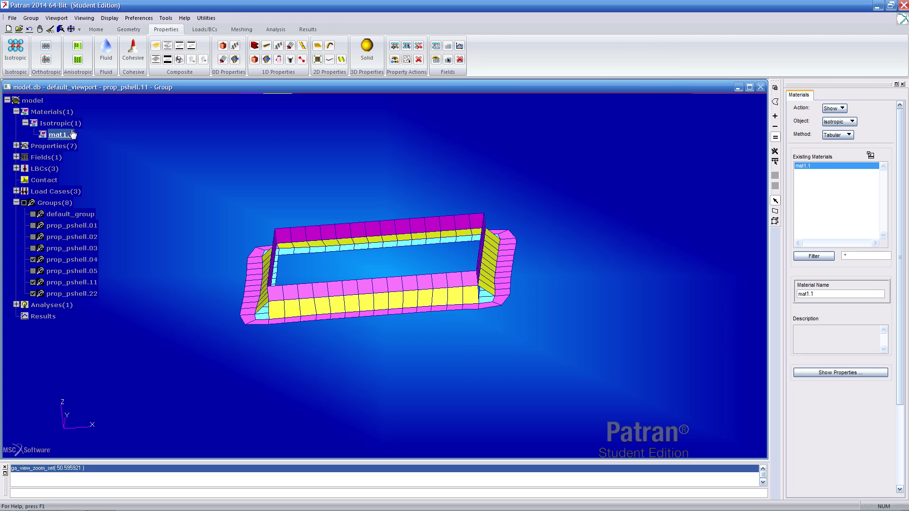
Modify mat1.1, check its Stress-Life (SN) Ferrous (99) data, and apply it
{"action": "right_click", "coordinate": [71, 135]}
{"action": "left_click", "coordinate": [90, 149]}
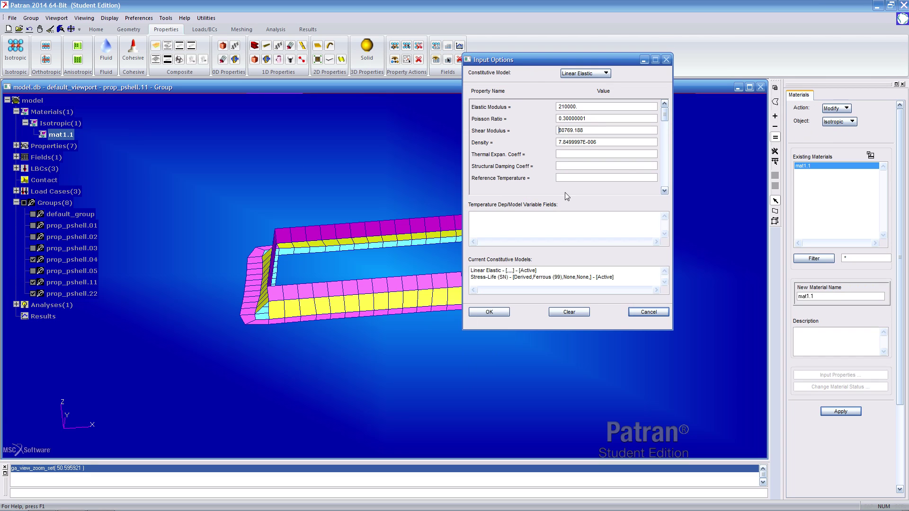
{"action": "left_click", "coordinate": [534, 277]}
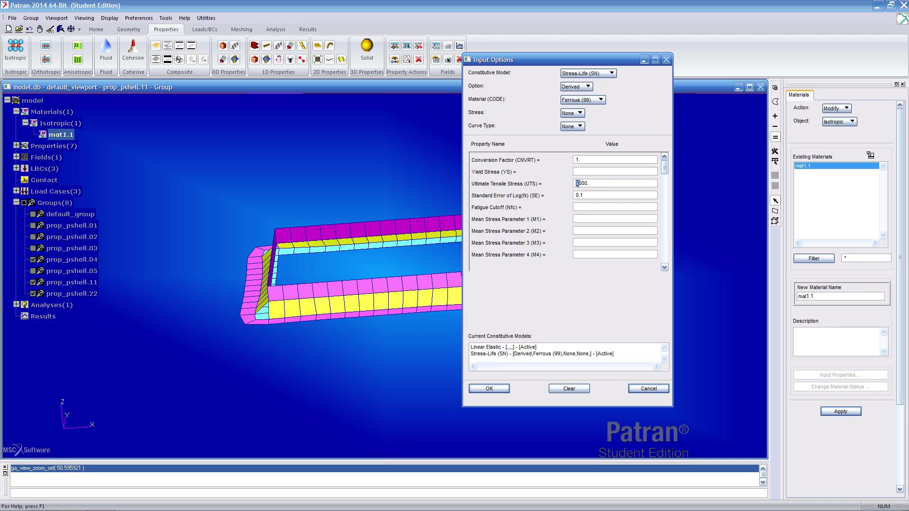
{"action": "left_click", "coordinate": [488, 388]}
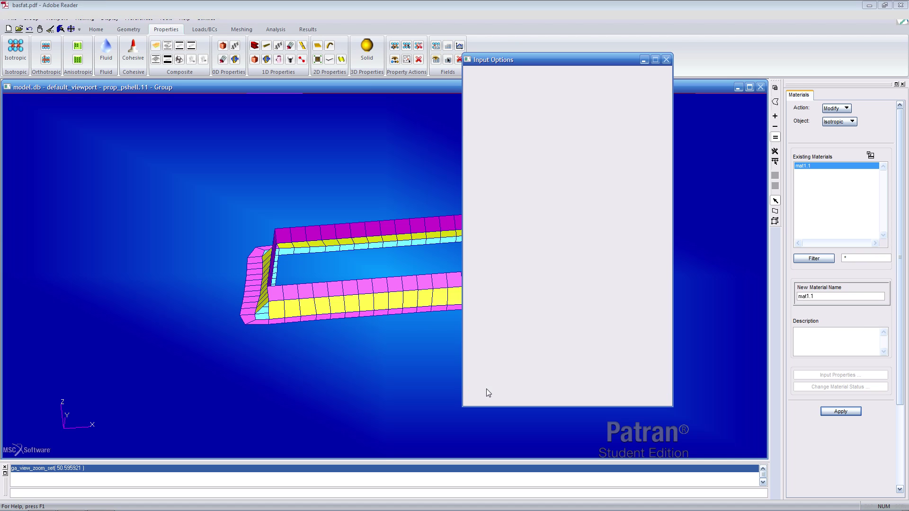
{"action": "left_click", "coordinate": [837, 412]}
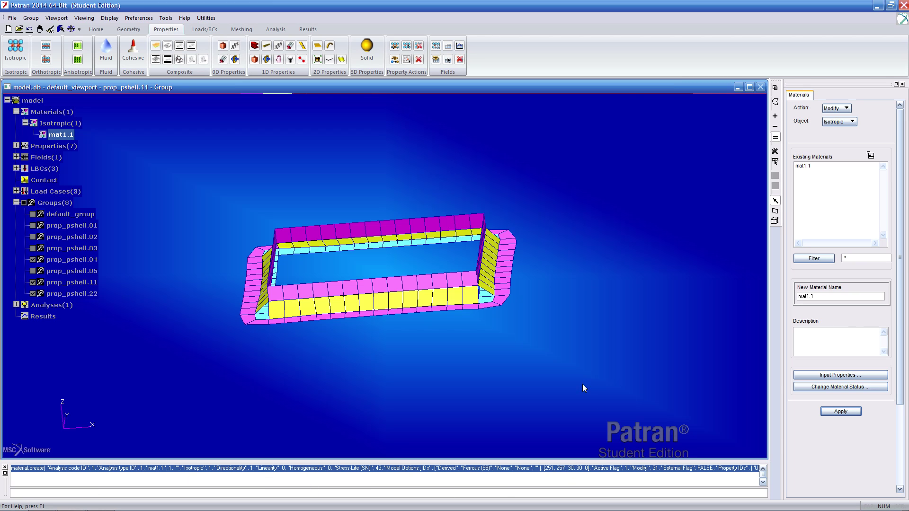
Expand Properties > 2D and open shell property pshell.11 for modification
{"action": "left_click", "coordinate": [16, 145]}
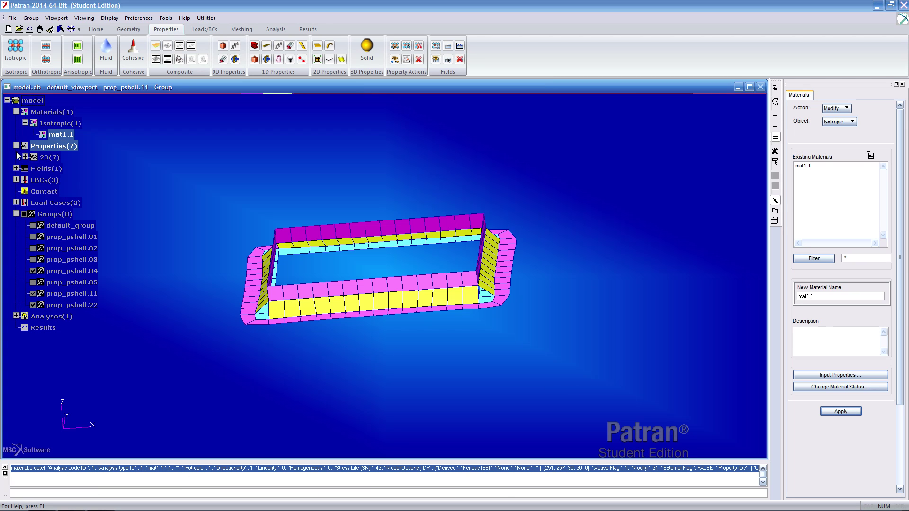
{"action": "left_click", "coordinate": [25, 157]}
{"action": "left_click", "coordinate": [64, 180]}
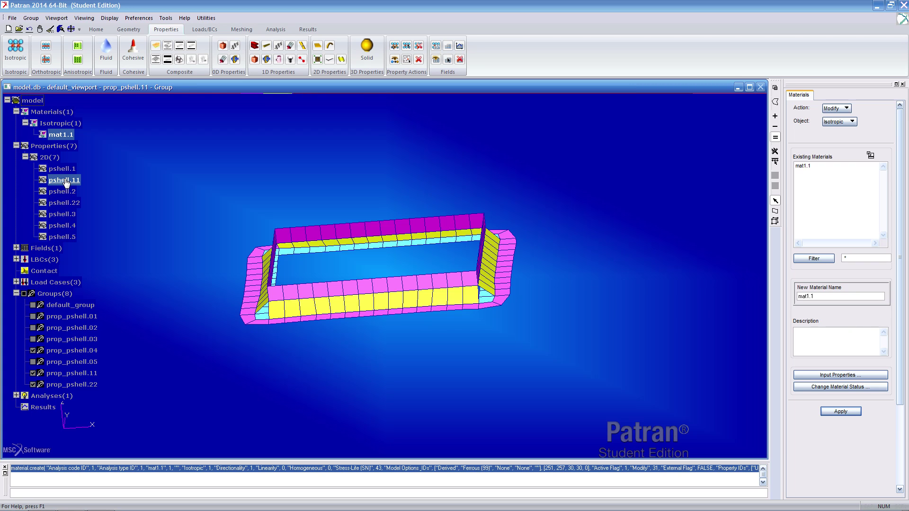
{"action": "right_click", "coordinate": [78, 180]}
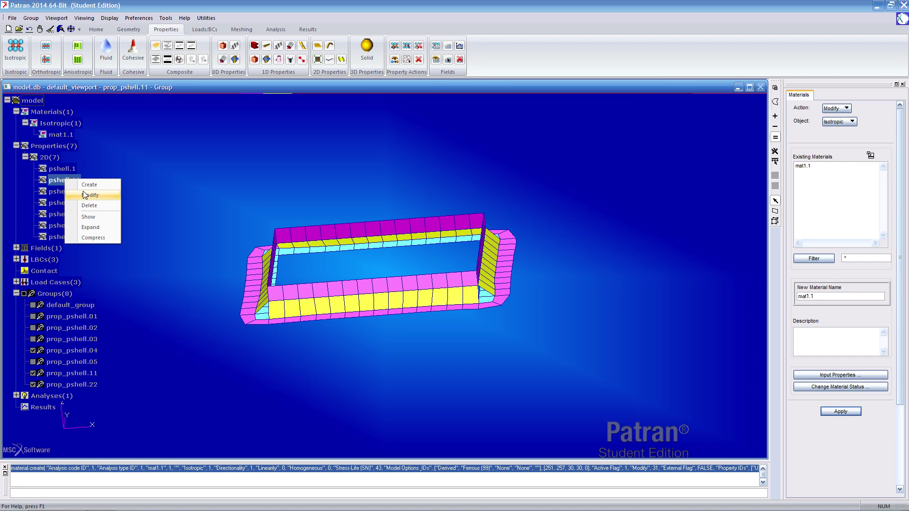
{"action": "left_click", "coordinate": [83, 195]}
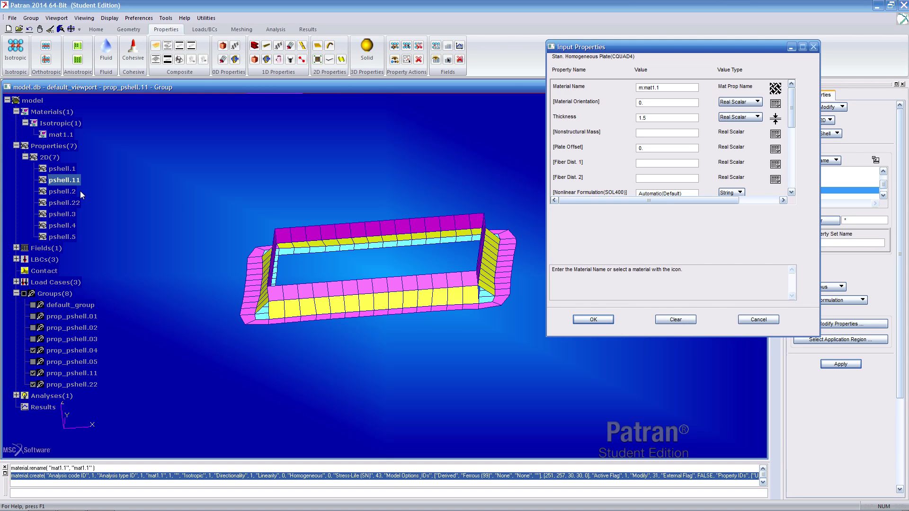
Set pshell.11's weld type to Fillet with weld location Toe and apply
{"action": "left_click_drag", "start_coordinate": [612, 50], "coordinate": [506, 67]}
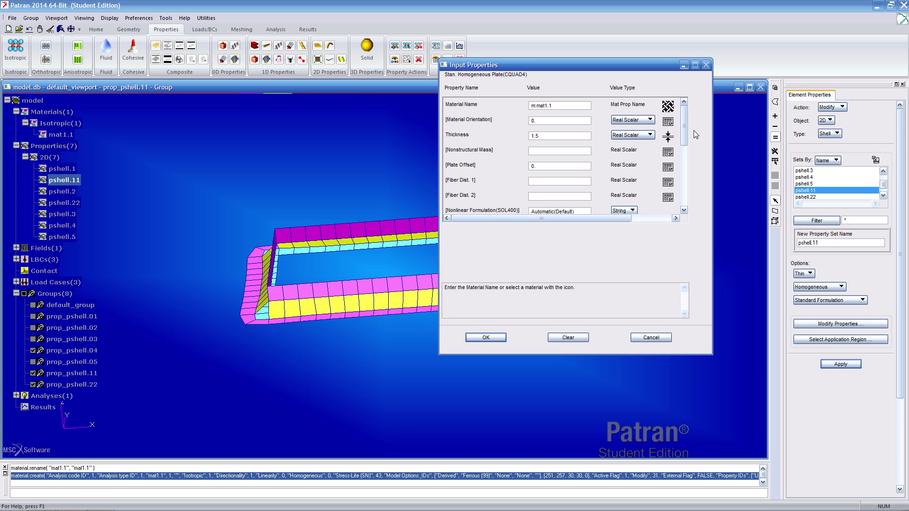
{"action": "left_click_drag", "start_coordinate": [683, 124], "coordinate": [684, 184]}
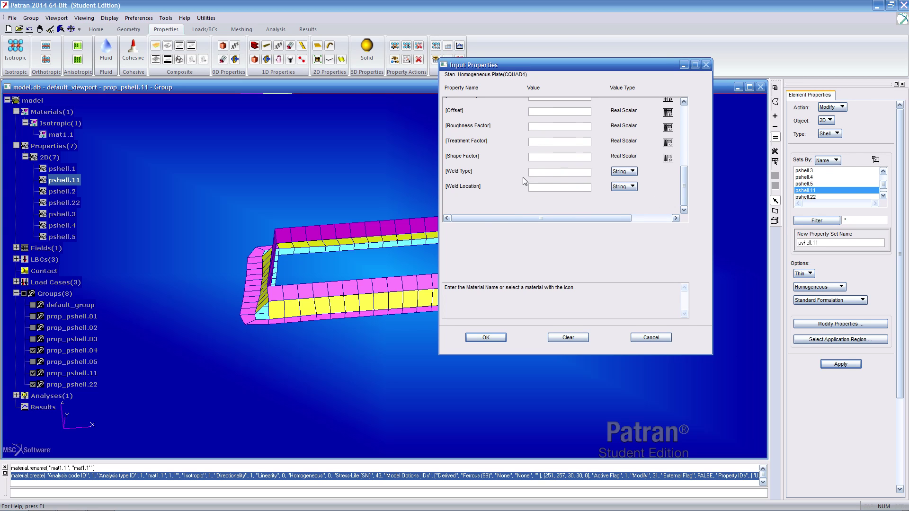
{"action": "left_click", "coordinate": [548, 172]}
{"action": "left_click", "coordinate": [624, 171]}
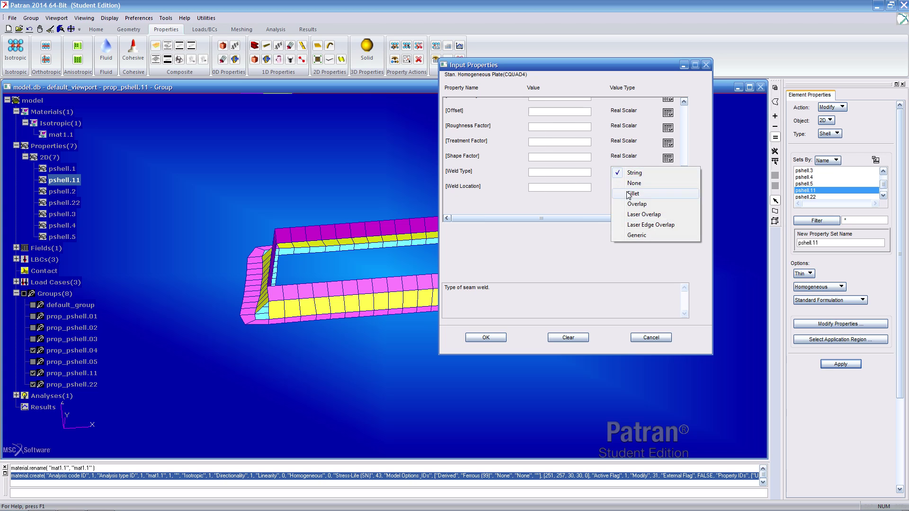
{"action": "left_click", "coordinate": [630, 194]}
{"action": "left_click", "coordinate": [623, 189]}
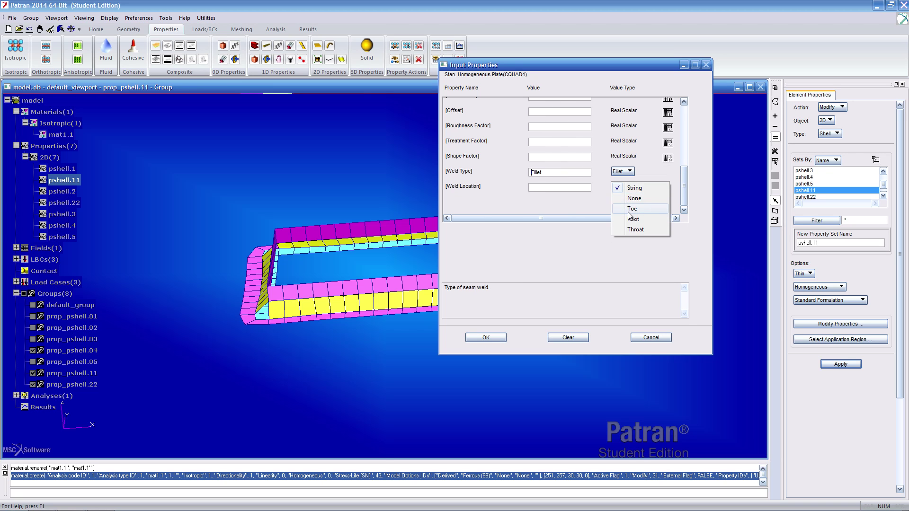
{"action": "left_click", "coordinate": [631, 209]}
{"action": "left_click", "coordinate": [484, 338]}
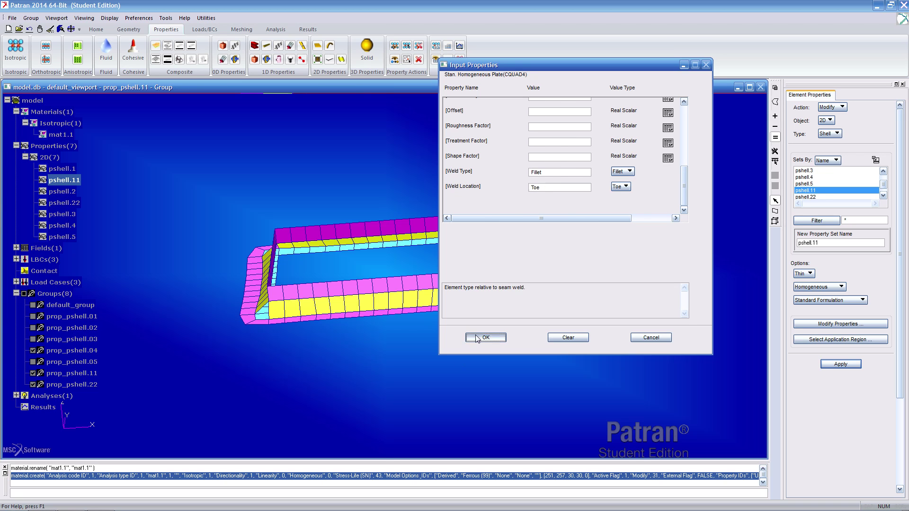
{"action": "left_click", "coordinate": [840, 364]}
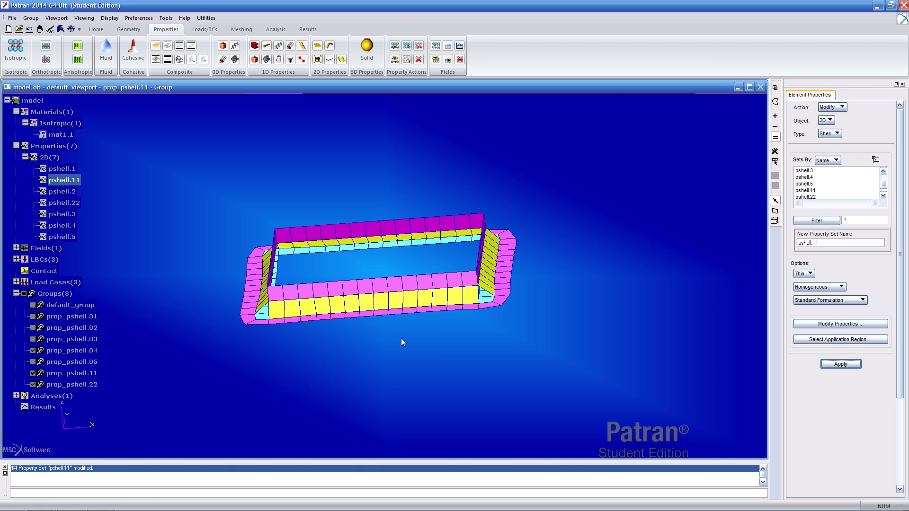
Modify pshell.22 to a Fillet weld at the Root location and apply
{"action": "right_click", "coordinate": [76, 204]}
{"action": "left_click", "coordinate": [97, 219]}
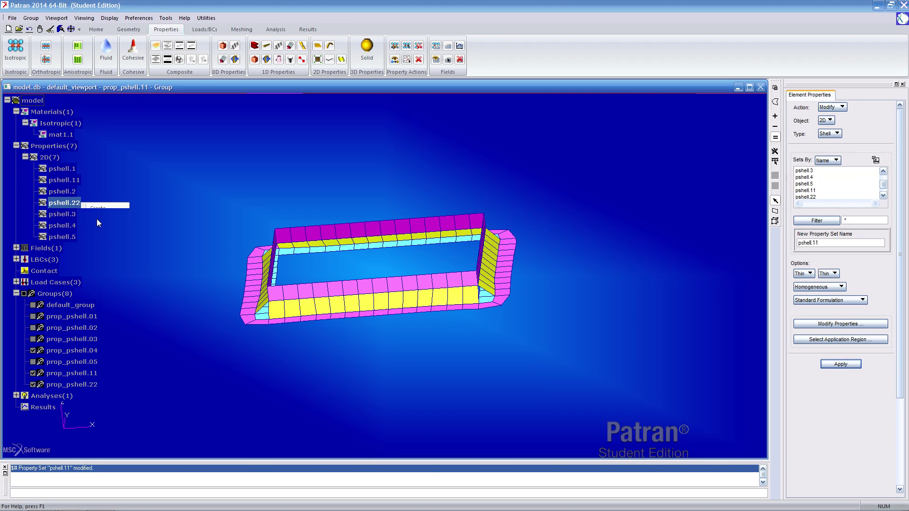
{"action": "left_click_drag", "start_coordinate": [685, 146], "coordinate": [684, 208]}
{"action": "left_click", "coordinate": [624, 172]}
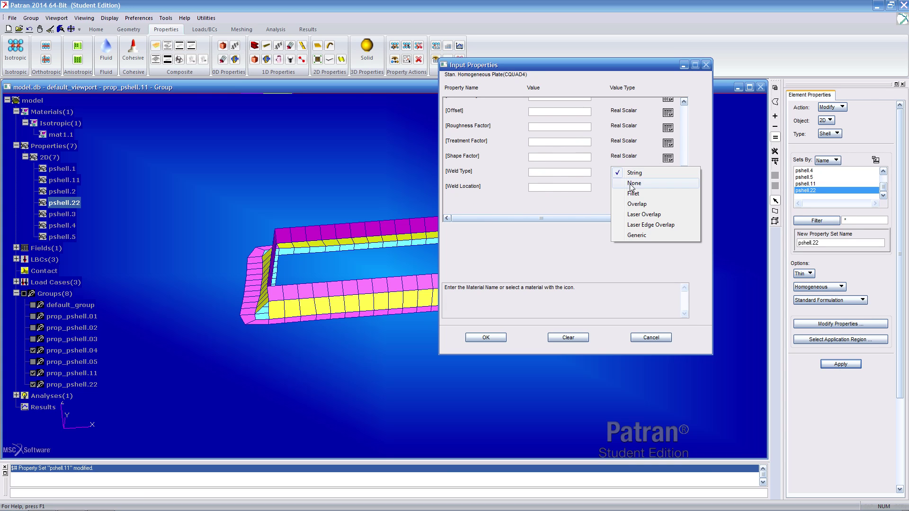
{"action": "left_click", "coordinate": [637, 195]}
{"action": "left_click", "coordinate": [588, 187]}
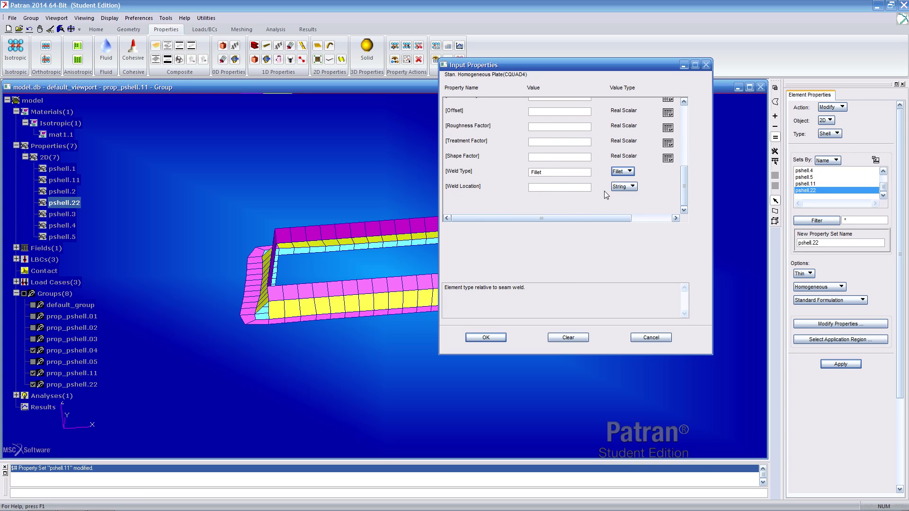
{"action": "left_click", "coordinate": [624, 187]}
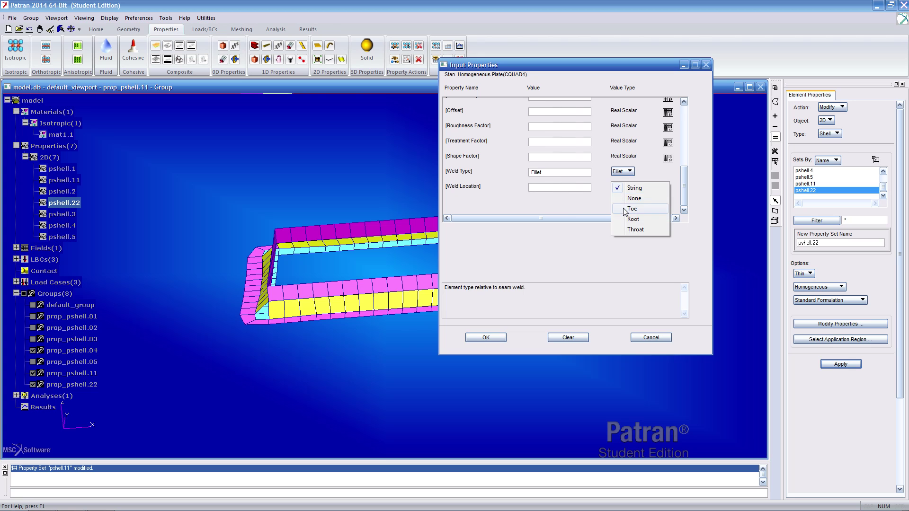
{"action": "left_click", "coordinate": [626, 220]}
{"action": "left_click", "coordinate": [483, 338]}
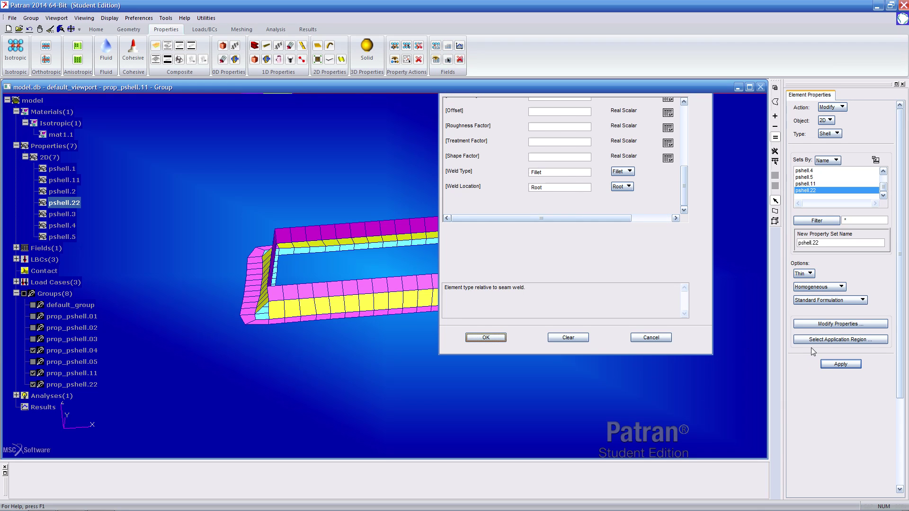
{"action": "left_click", "coordinate": [853, 366]}
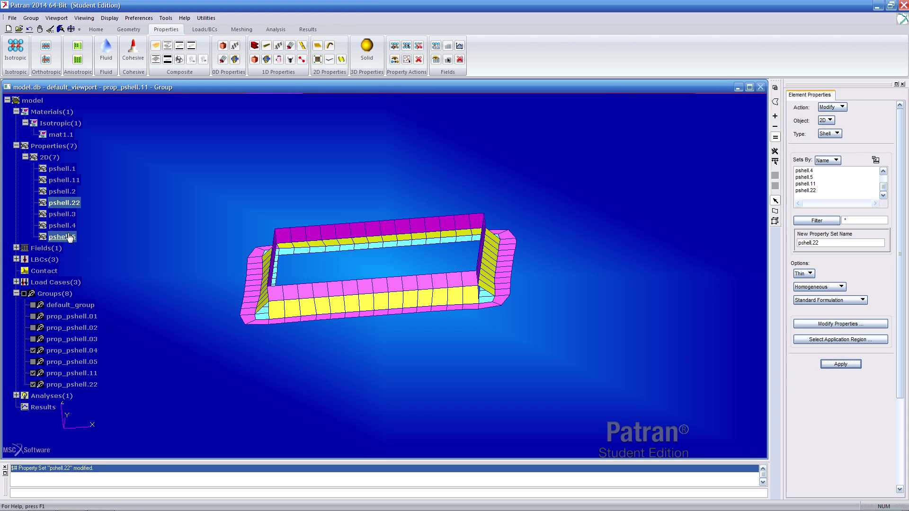
Modify pshell.4 to a Fillet weld at the Throat location and apply
{"action": "right_click", "coordinate": [69, 231]}
{"action": "left_click", "coordinate": [93, 245]}
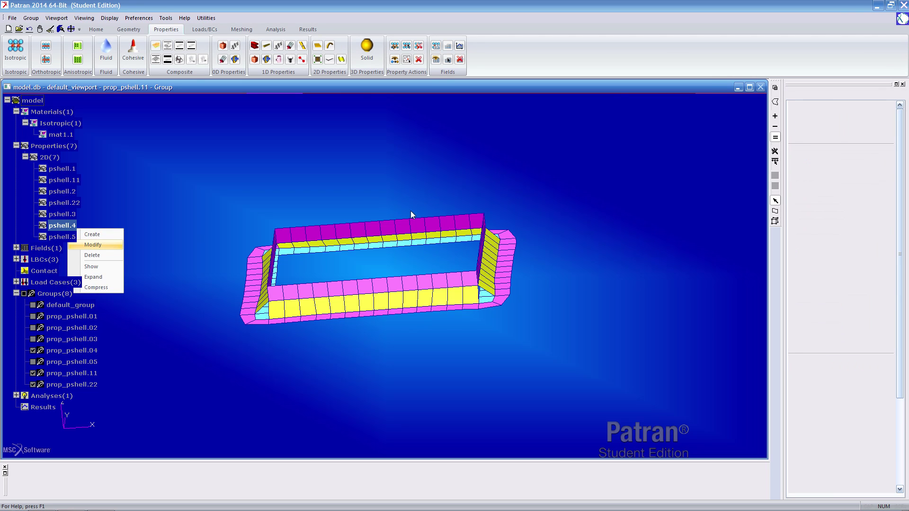
{"action": "left_click_drag", "start_coordinate": [680, 129], "coordinate": [685, 197]}
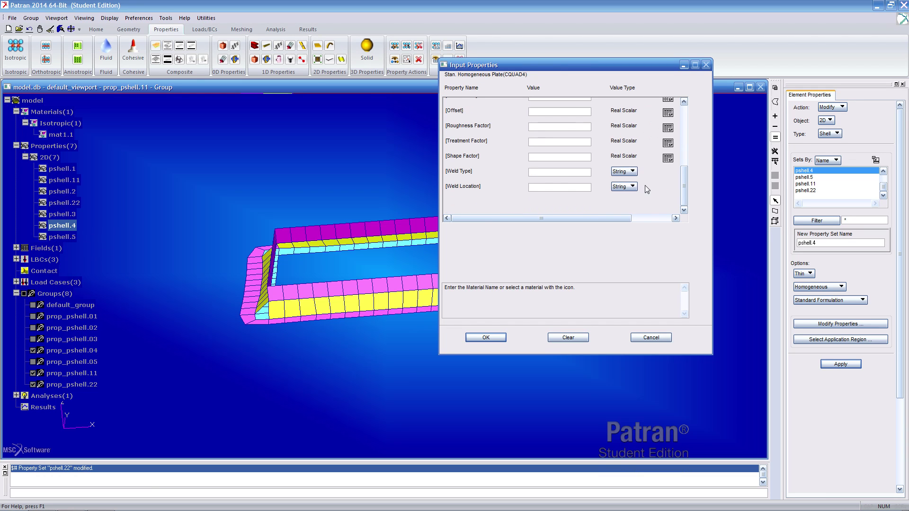
{"action": "left_click", "coordinate": [627, 172]}
{"action": "left_click", "coordinate": [633, 194]}
{"action": "left_click", "coordinate": [621, 187]}
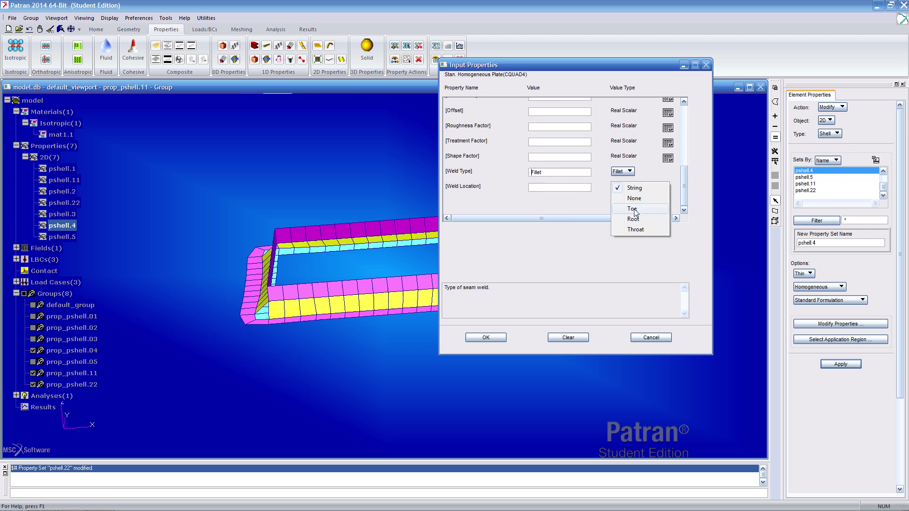
{"action": "left_click", "coordinate": [635, 231]}
{"action": "left_click", "coordinate": [486, 338]}
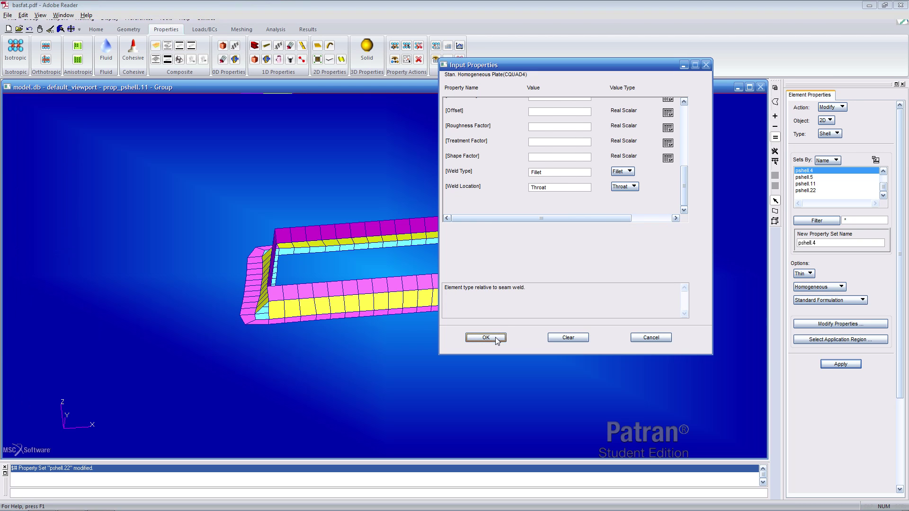
{"action": "left_click", "coordinate": [841, 364]}
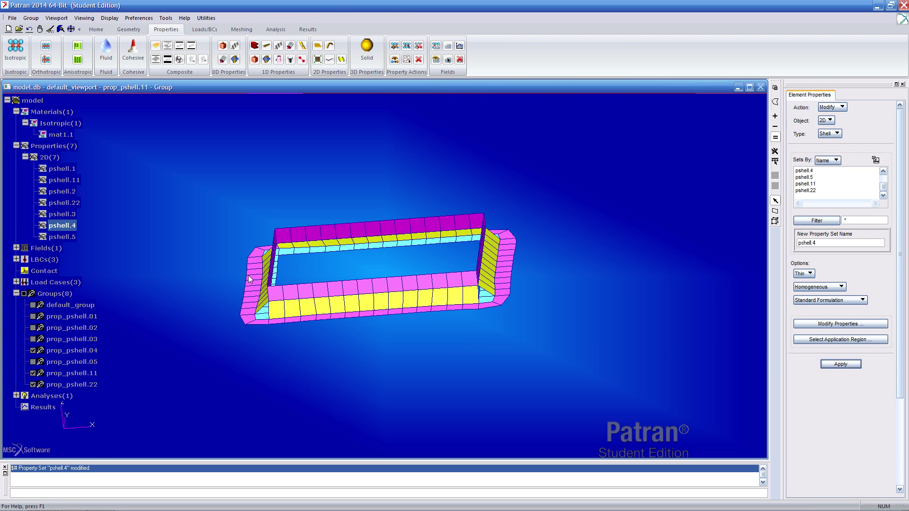
Rotate to a top-down view and open the Analysis Deck setup for the whole tee_tube model
{"action": "middle_click_drag", "start_coordinate": [249, 278], "coordinate": [243, 258]}
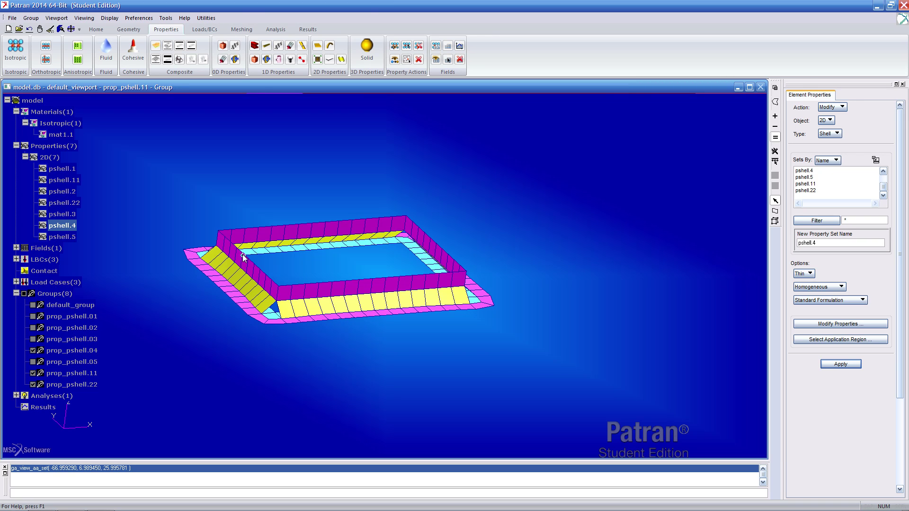
{"action": "left_click", "coordinate": [275, 29]}
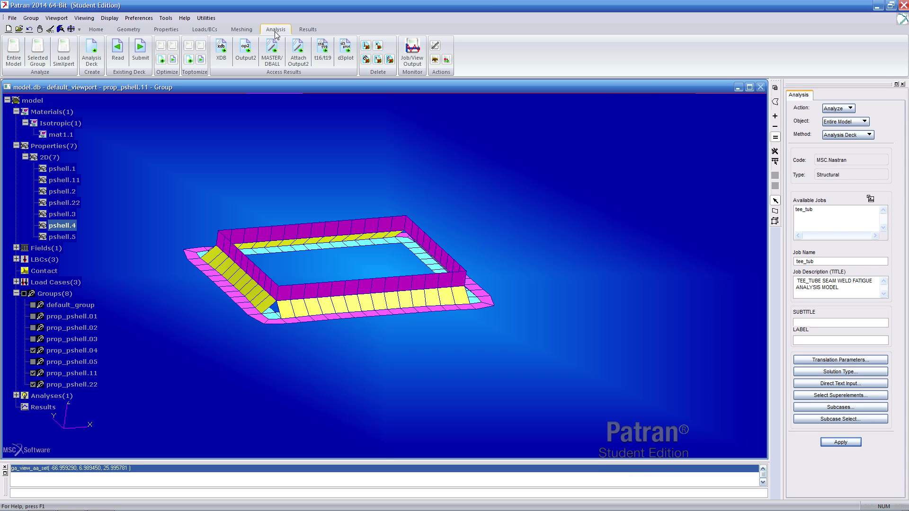
{"action": "left_click", "coordinate": [92, 63]}
Turn on Run Seam Weld Analysis in the Linear Static solution's fatigue parameters
{"action": "left_click", "coordinate": [840, 371]}
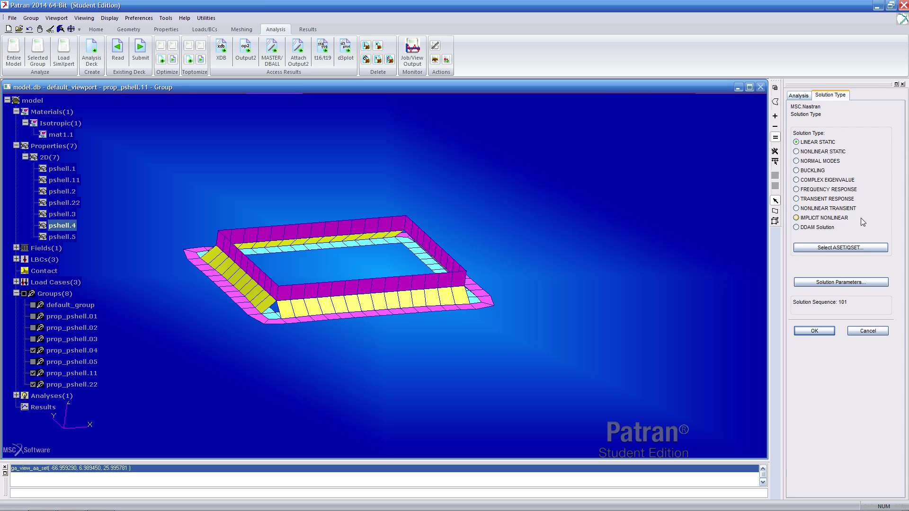
{"action": "left_click", "coordinate": [841, 282]}
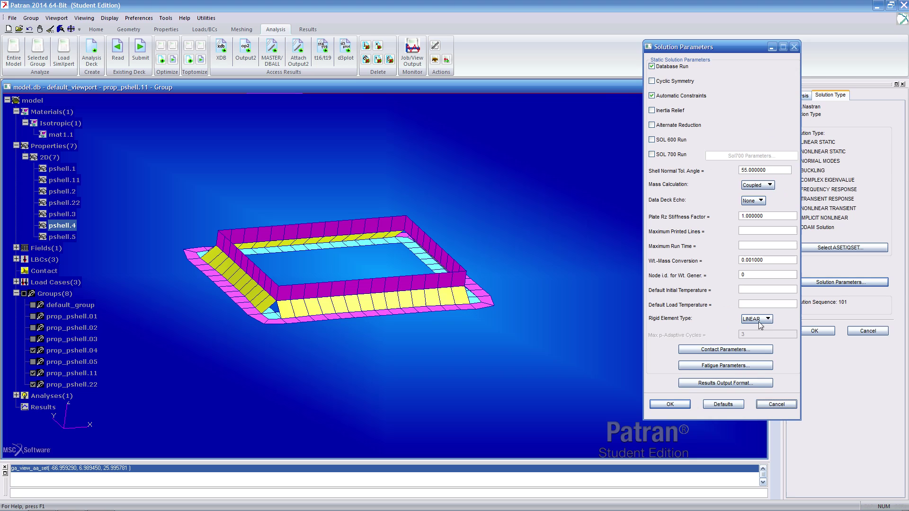
{"action": "left_click", "coordinate": [736, 369]}
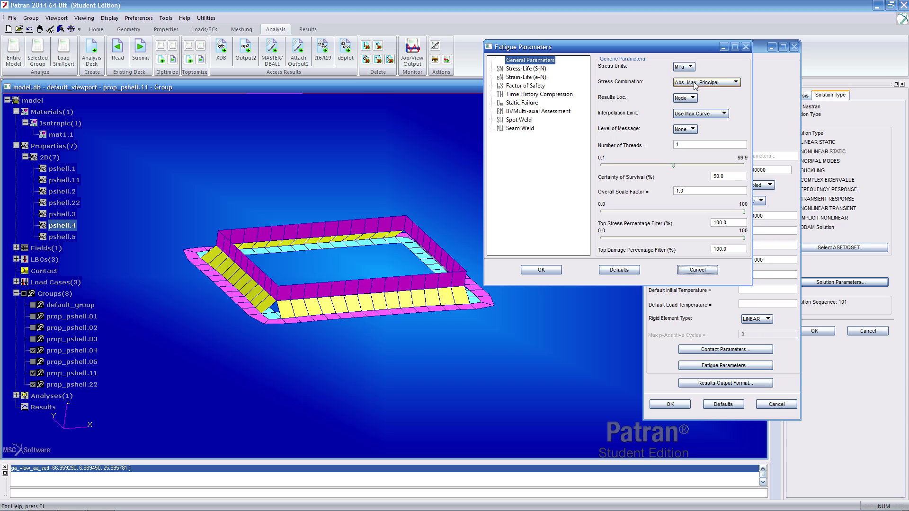
{"action": "left_click", "coordinate": [520, 129]}
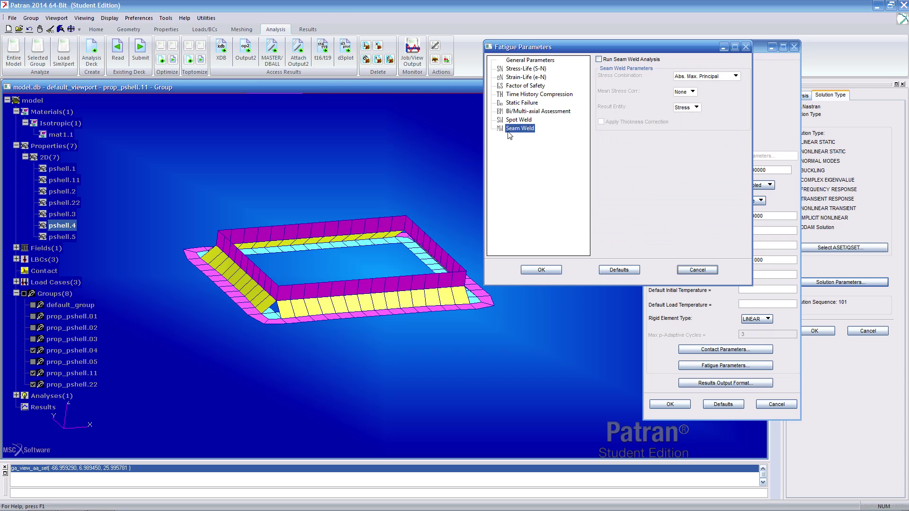
{"action": "left_click", "coordinate": [614, 61]}
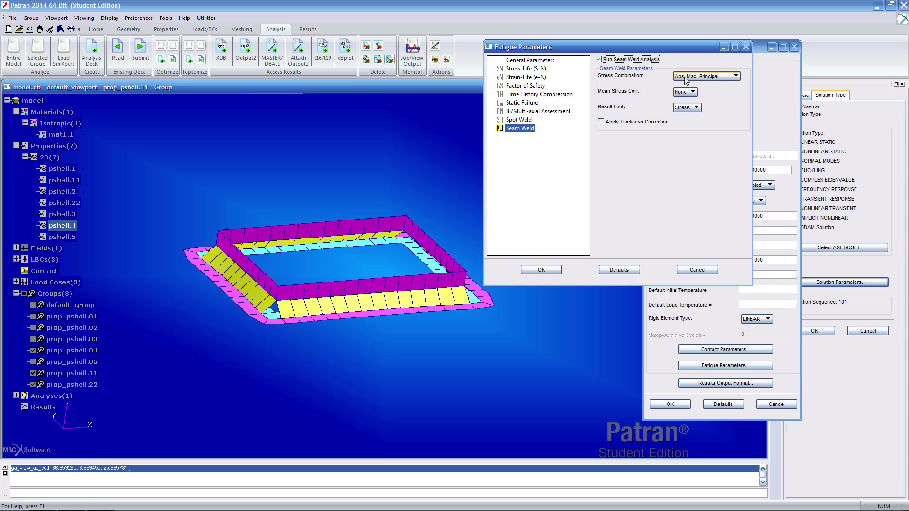
{"action": "left_click", "coordinate": [554, 275]}
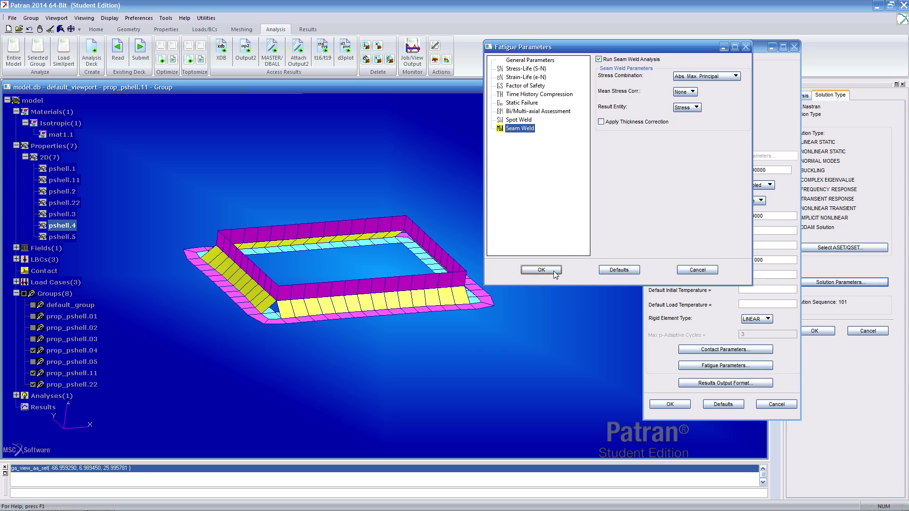
Keep OP2 results output format and confirm the solution parameters and solution type
{"action": "left_click", "coordinate": [725, 383]}
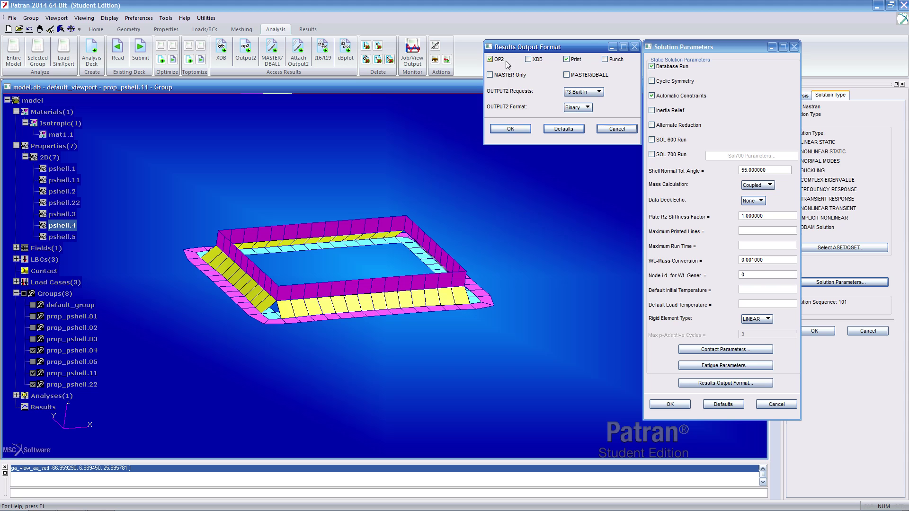
{"action": "left_click", "coordinate": [510, 129]}
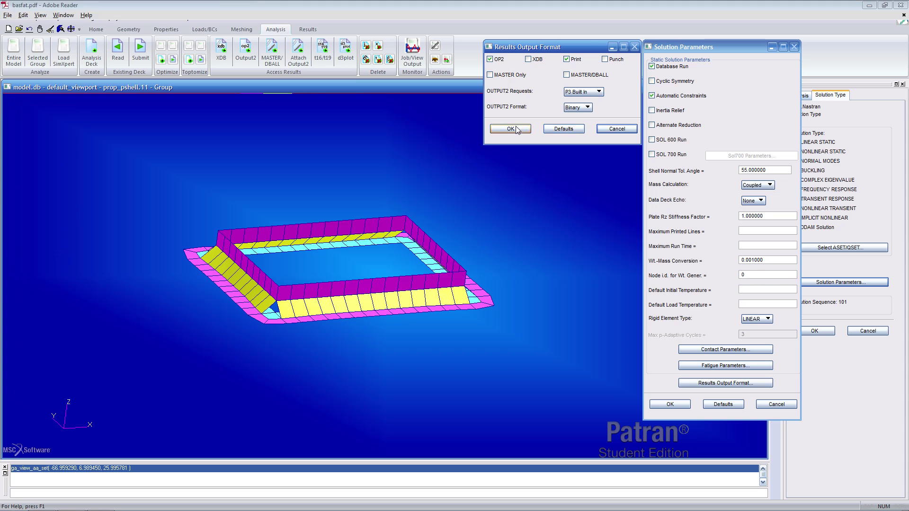
{"action": "left_click", "coordinate": [671, 404]}
{"action": "left_click", "coordinate": [816, 331]}
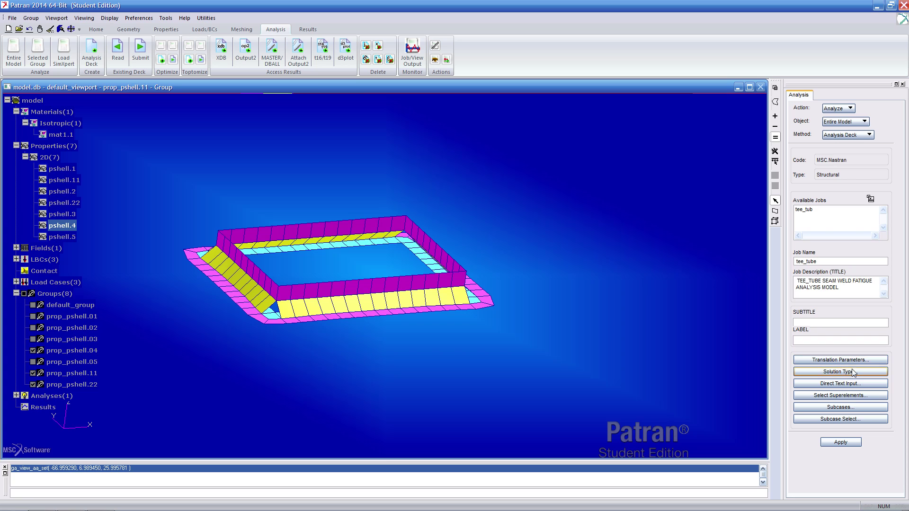
Open the Subcases form, move it left, and select subcase _FX=394.SC1
{"action": "left_click", "coordinate": [854, 407]}
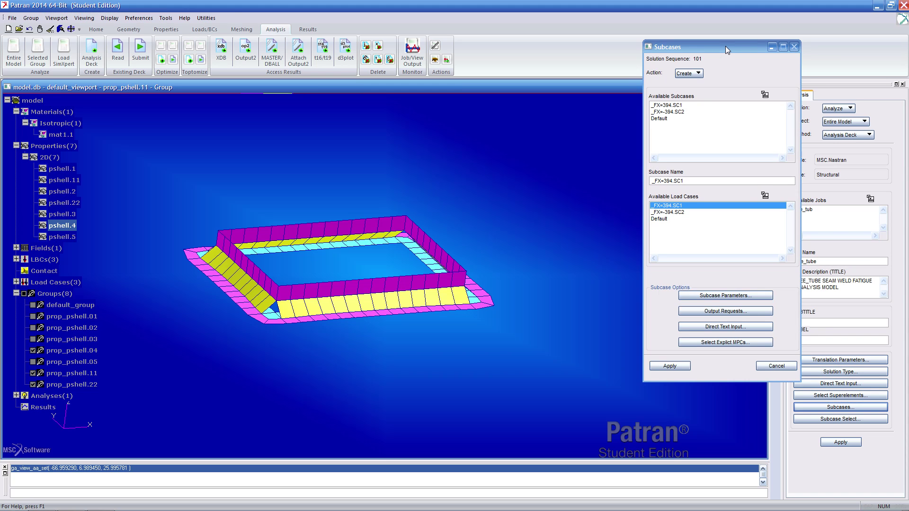
{"action": "left_click_drag", "start_coordinate": [725, 47], "coordinate": [278, 49]}
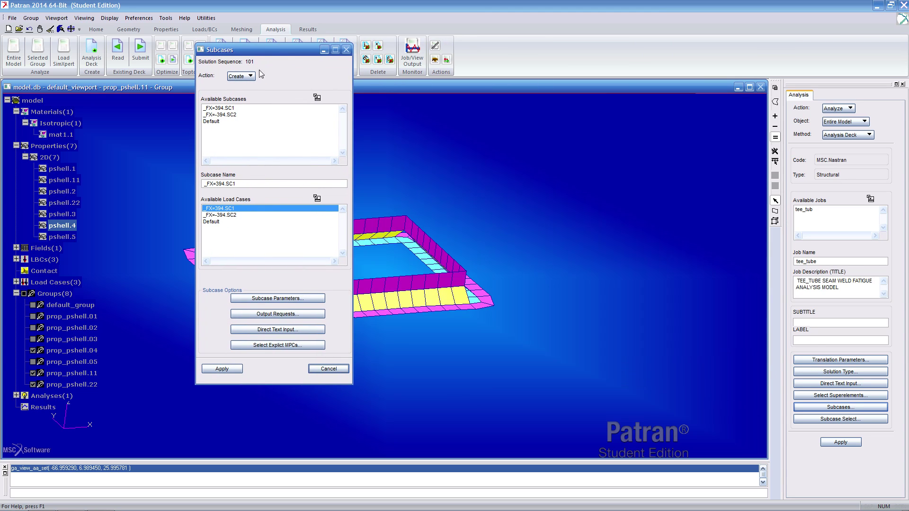
{"action": "left_click", "coordinate": [233, 109]}
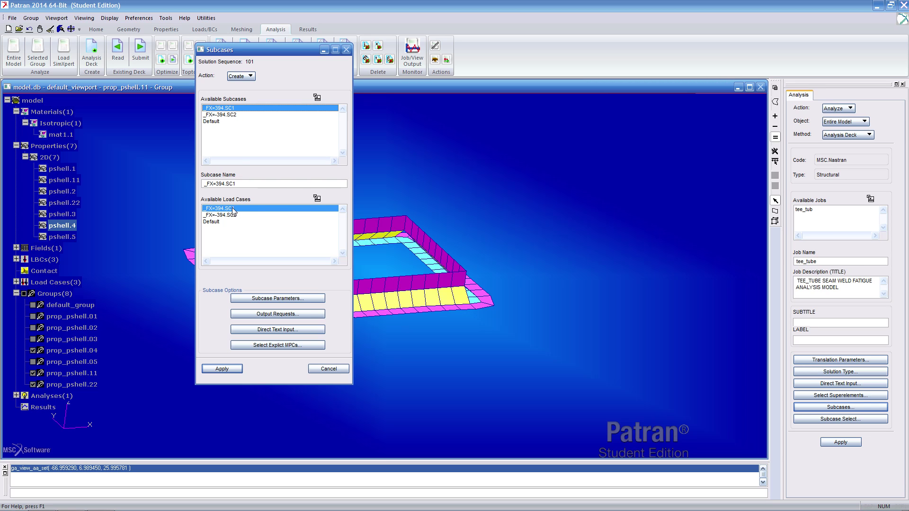
Add the FATIGUE life output request to subcase _FX=394.SC1
{"action": "left_click", "coordinate": [277, 314]}
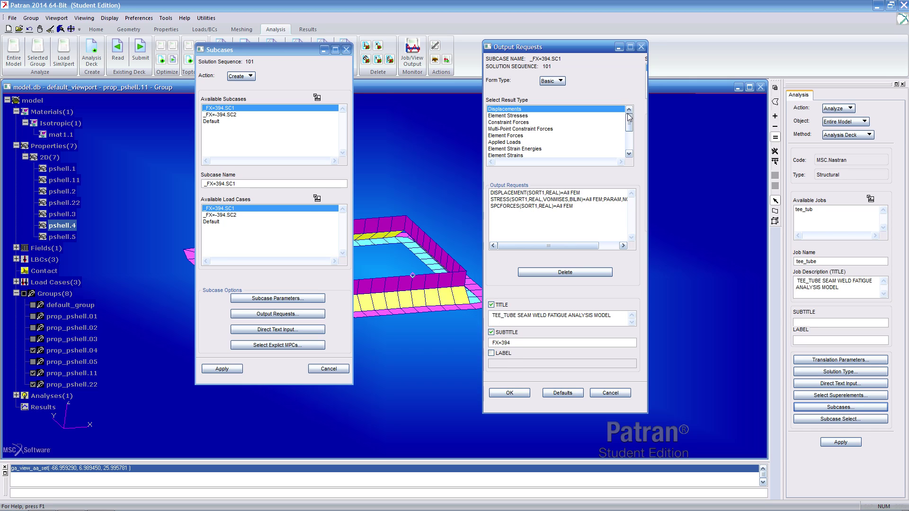
{"action": "left_click_drag", "start_coordinate": [629, 126], "coordinate": [629, 144]}
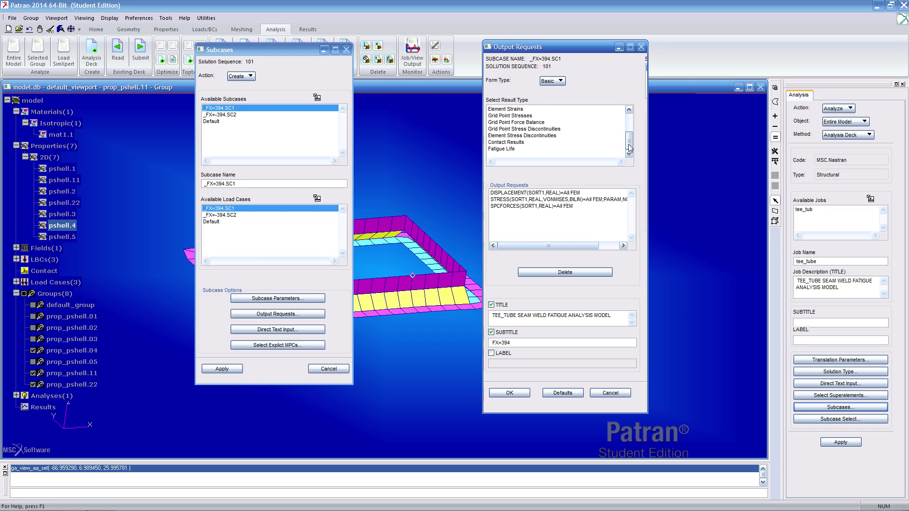
{"action": "left_click", "coordinate": [604, 150]}
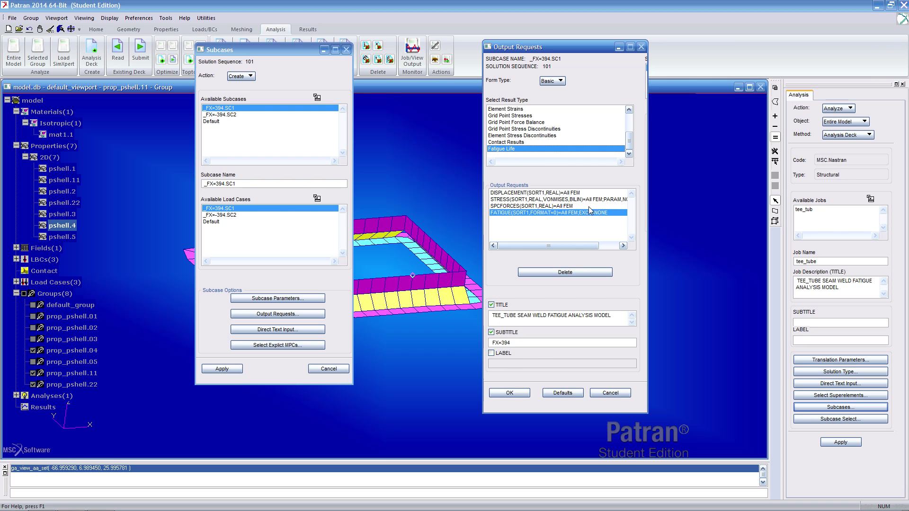
{"action": "left_click", "coordinate": [577, 272]}
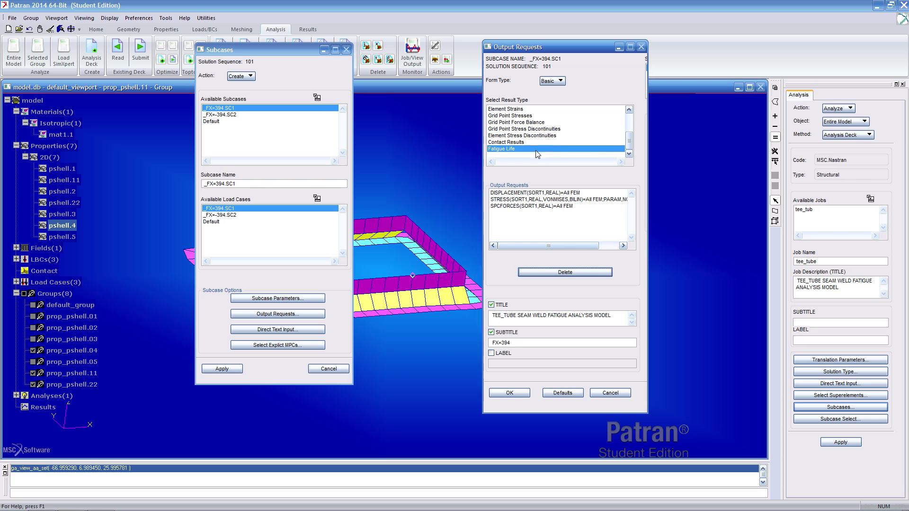
{"action": "left_click", "coordinate": [537, 149]}
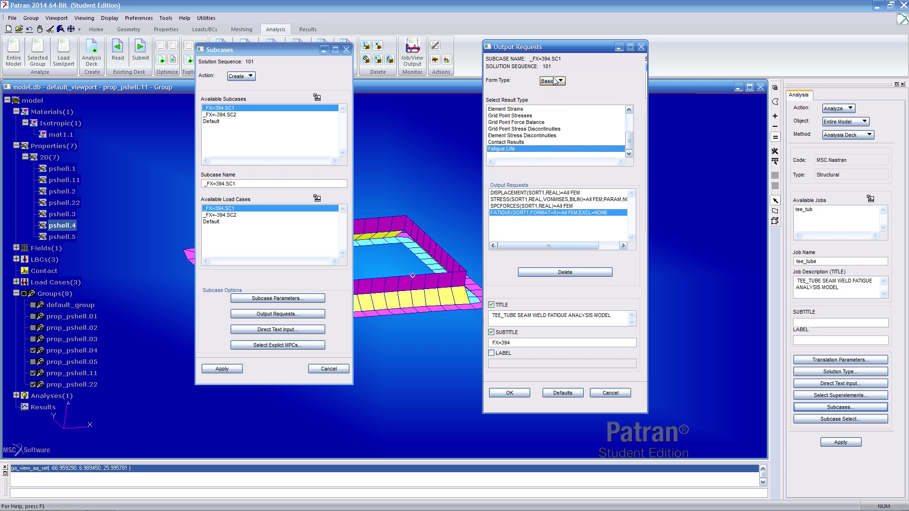
Use the Advanced form to include groups prop_pshell.04, prop_pshell.11 and prop_pshell.22
{"action": "left_click_drag", "start_coordinate": [555, 47], "coordinate": [487, 42]}
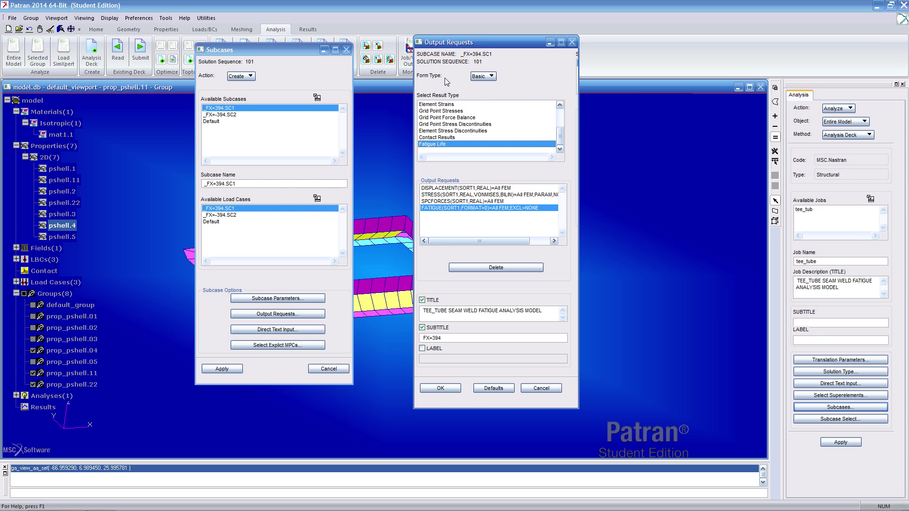
{"action": "left_click", "coordinate": [480, 76]}
{"action": "left_click", "coordinate": [495, 85]}
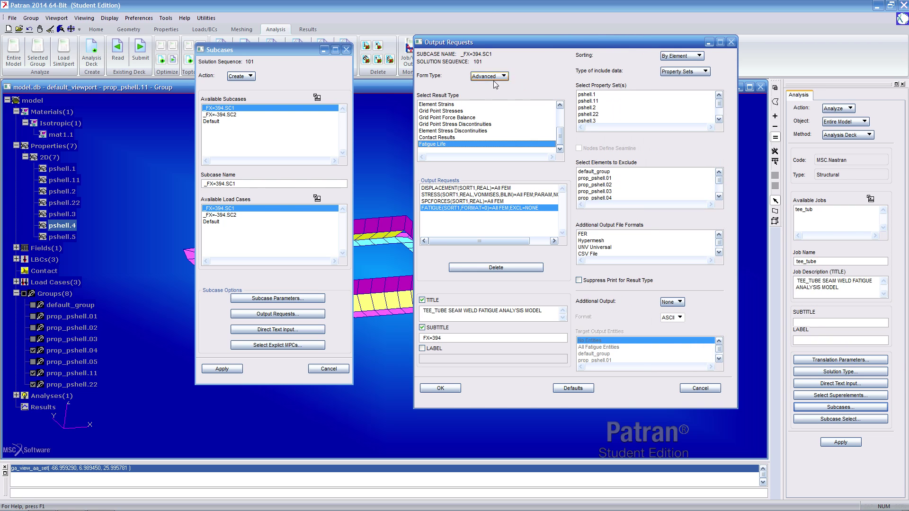
{"action": "left_click_drag", "start_coordinate": [569, 39], "coordinate": [556, 40]}
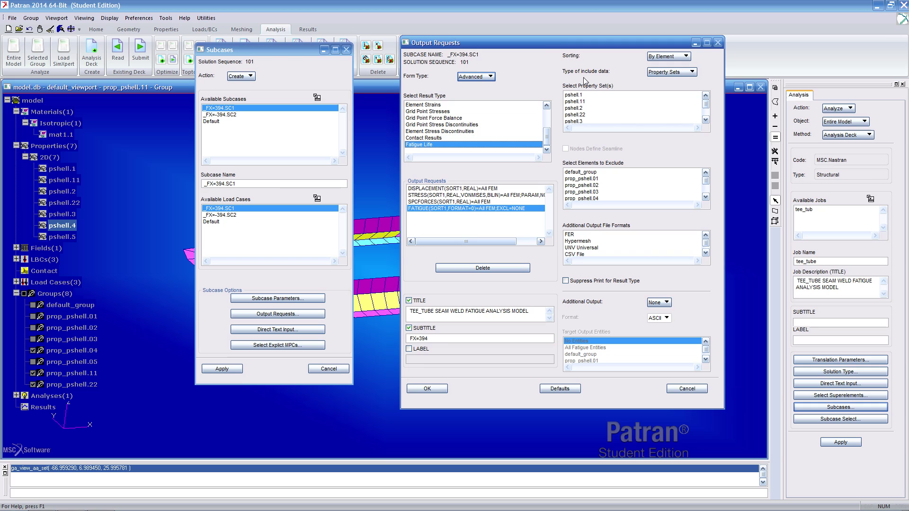
{"action": "left_click", "coordinate": [663, 73]}
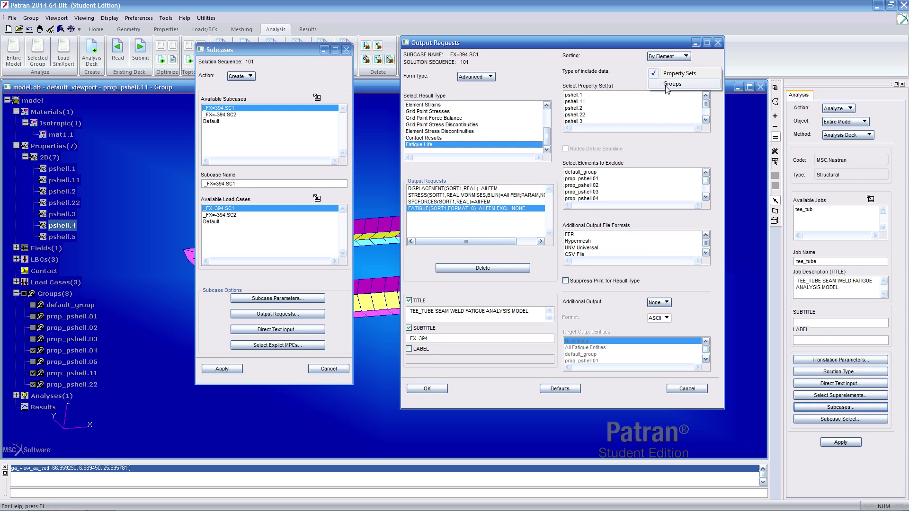
{"action": "left_click", "coordinate": [672, 83]}
{"action": "left_click_drag", "start_coordinate": [706, 102], "coordinate": [707, 113]}
{"action": "left_click", "coordinate": [615, 95]}
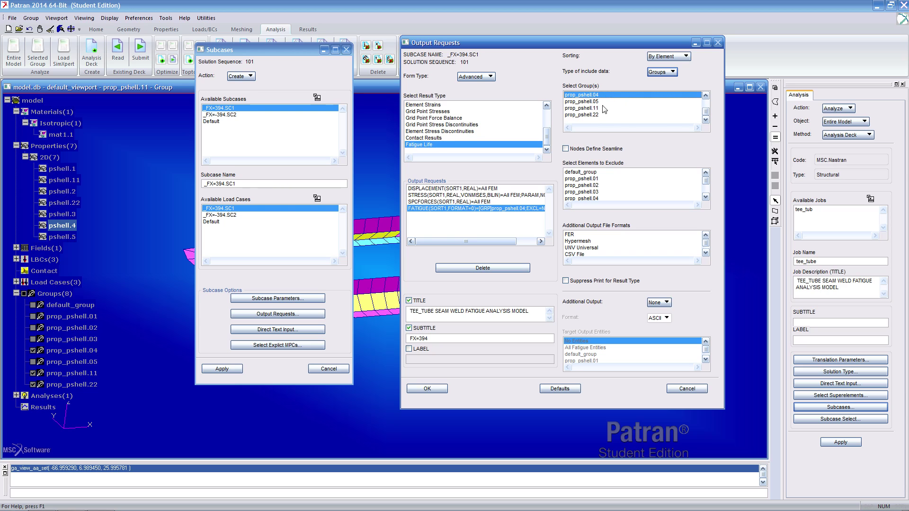
{"action": "left_click", "coordinate": [600, 108], "text": "ctrl"}
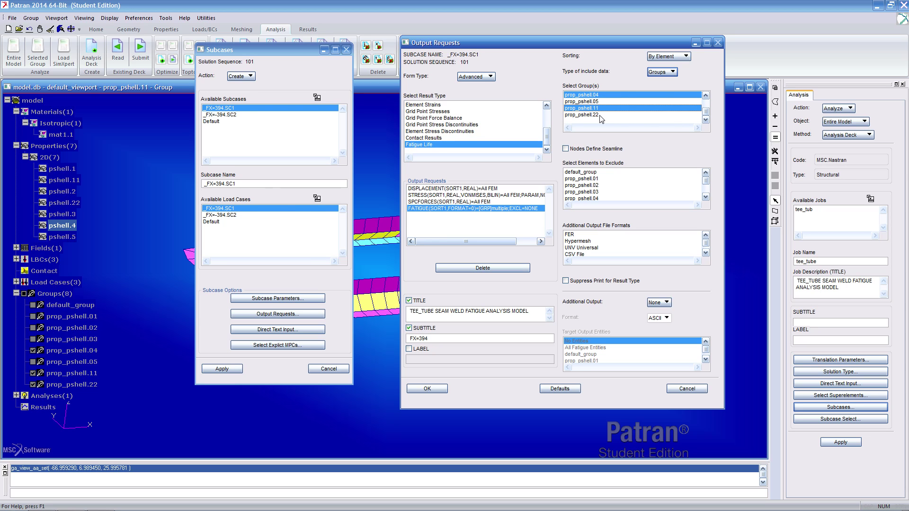
{"action": "left_click", "coordinate": [600, 115], "text": "ctrl"}
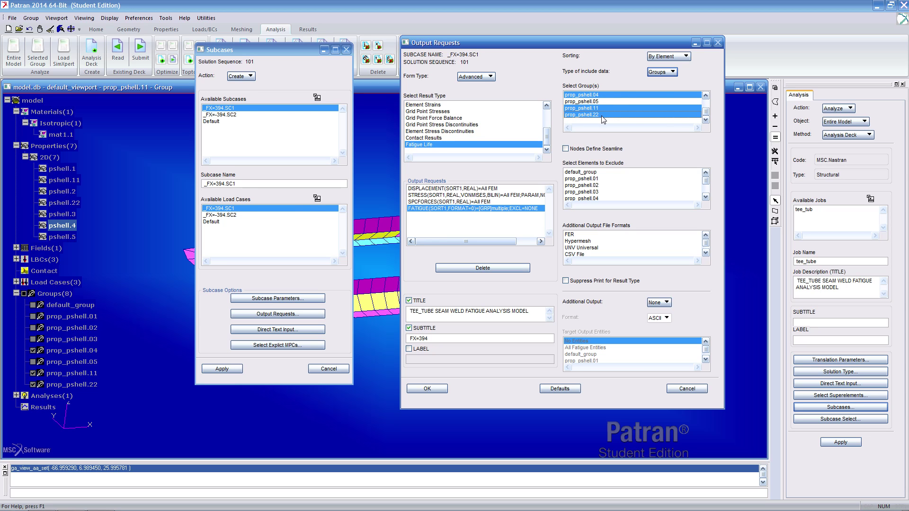
Confirm the output requests and apply the _FX=394.SC1 subcase
{"action": "left_click", "coordinate": [428, 388]}
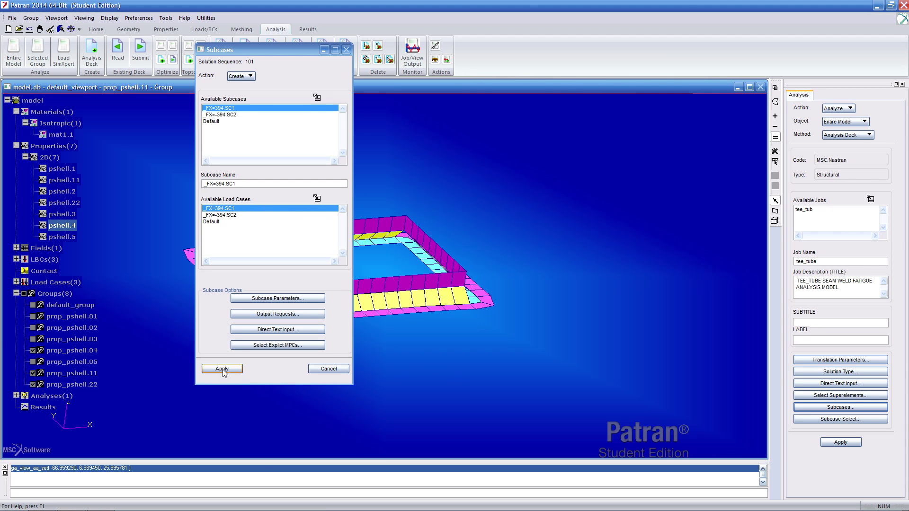
{"action": "left_click", "coordinate": [223, 369]}
{"action": "left_click", "coordinate": [382, 282]}
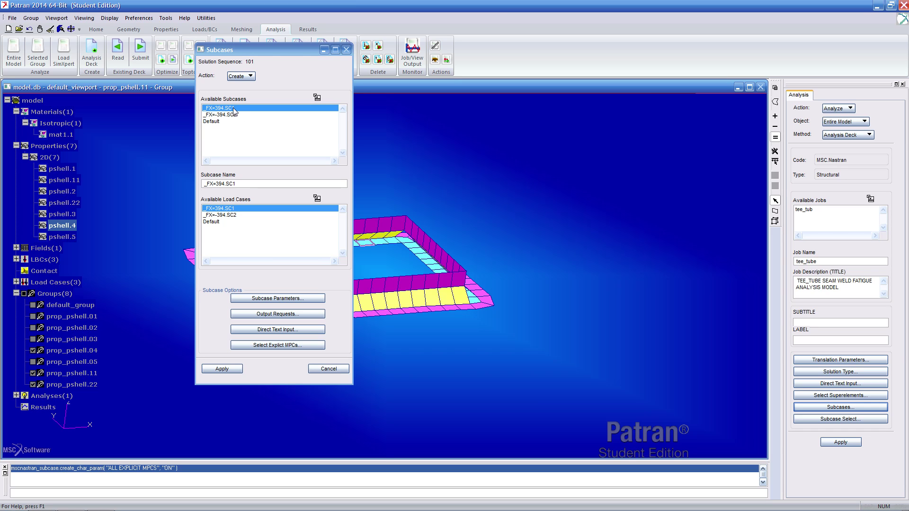
Replace Default with _FX=394.SC1 and _FX=-394.SC2 in Subcase Select, then open fatigue load sequences
{"action": "left_click", "coordinate": [348, 369]}
{"action": "left_click", "coordinate": [805, 419]}
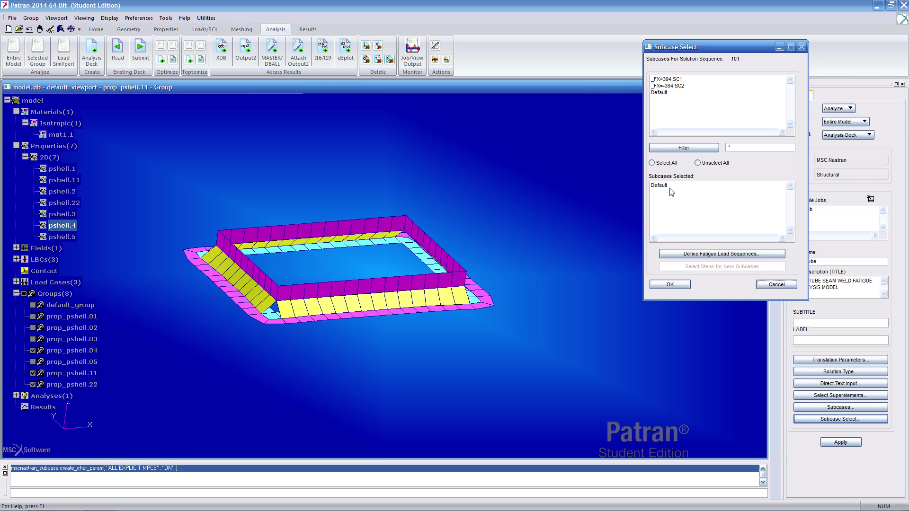
{"action": "left_click", "coordinate": [674, 186]}
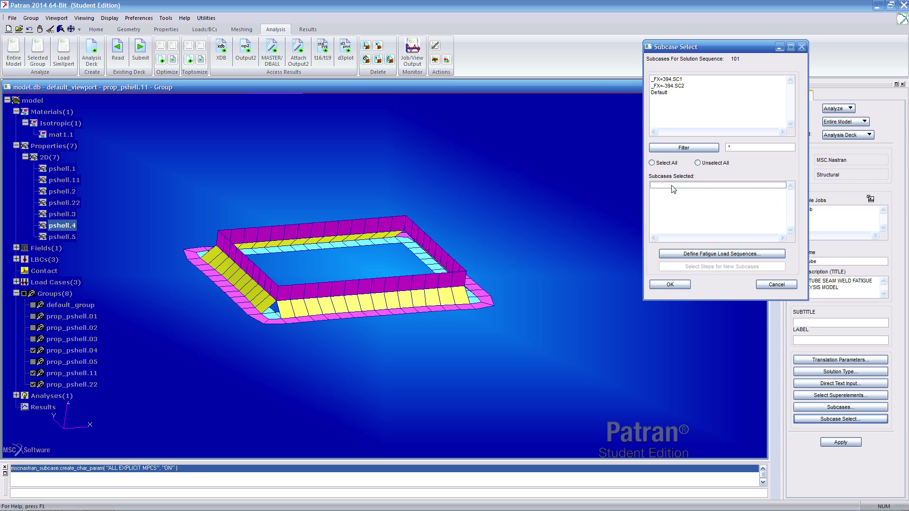
{"action": "left_click", "coordinate": [679, 79]}
{"action": "left_click", "coordinate": [679, 87]}
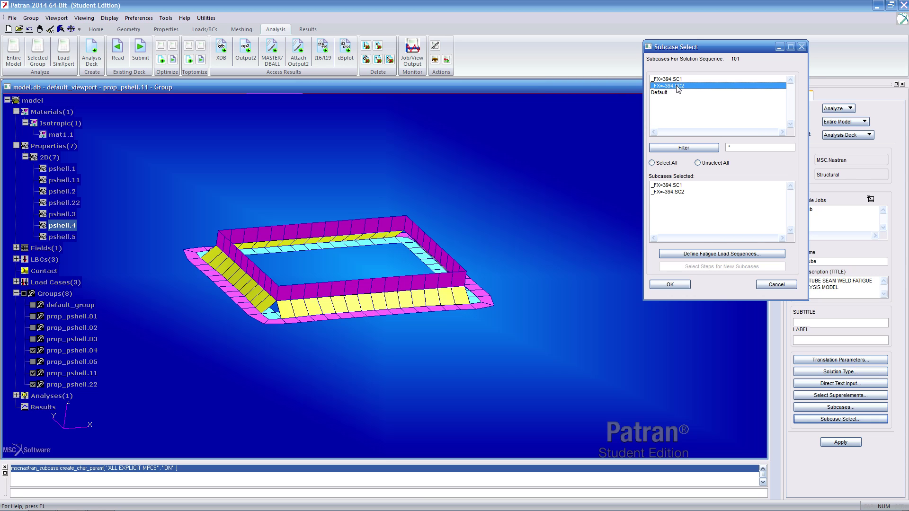
{"action": "left_click", "coordinate": [704, 255]}
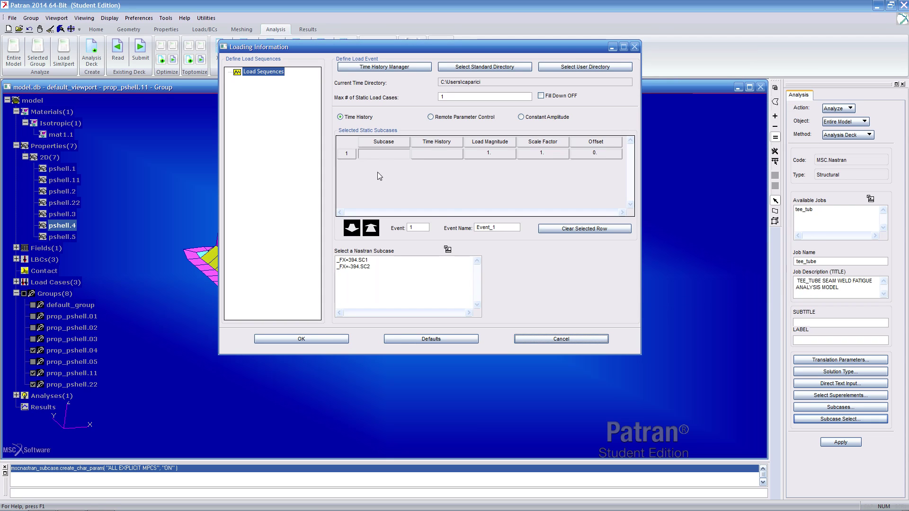
Define Event_1 with _FX=394.SC1 and Field.111 and add it to new Load Seq. 1
{"action": "left_click", "coordinate": [361, 260]}
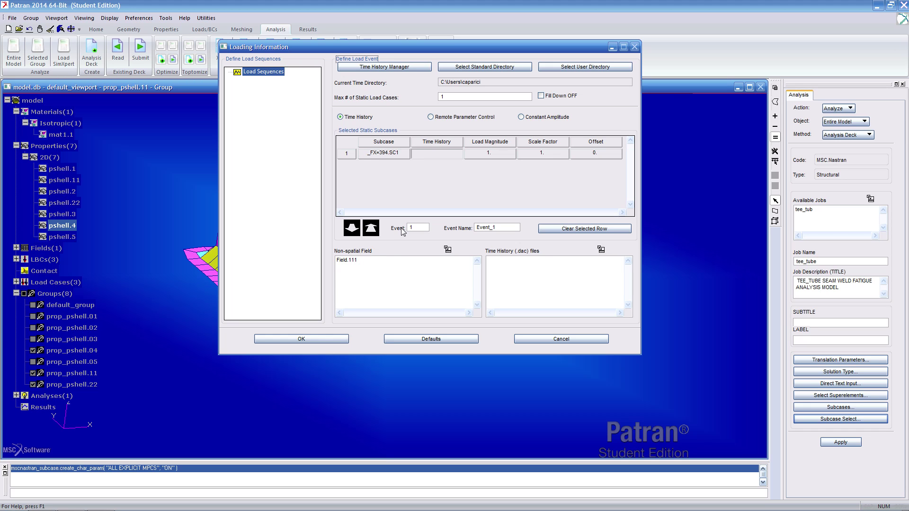
{"action": "left_click", "coordinate": [370, 264]}
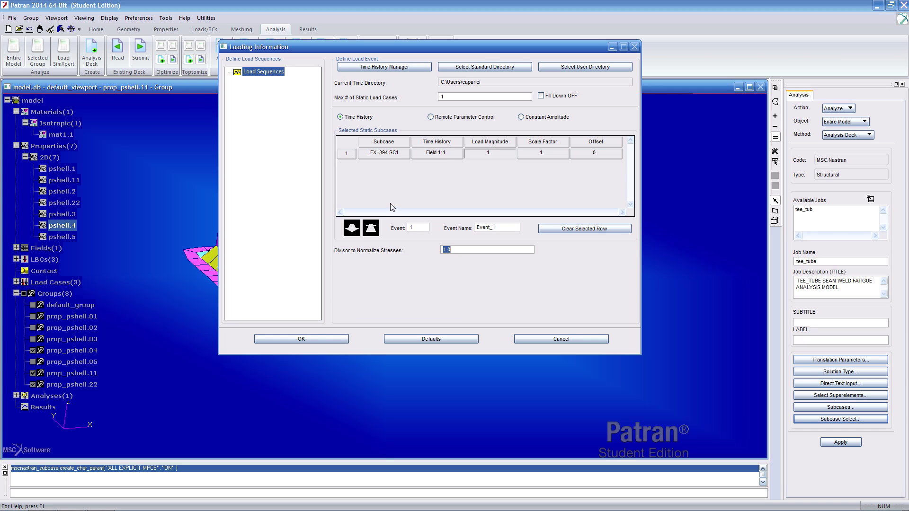
{"action": "right_click", "coordinate": [273, 74]}
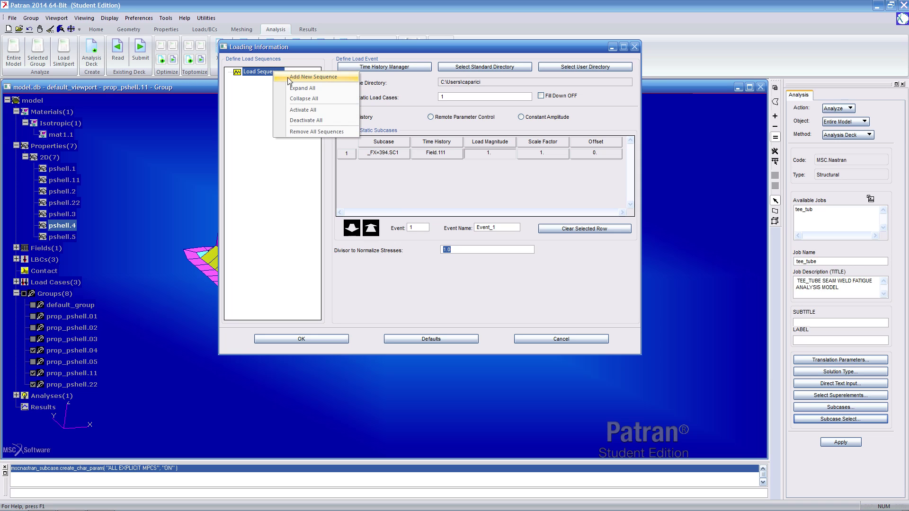
{"action": "left_click", "coordinate": [289, 78]}
{"action": "right_click", "coordinate": [294, 81]}
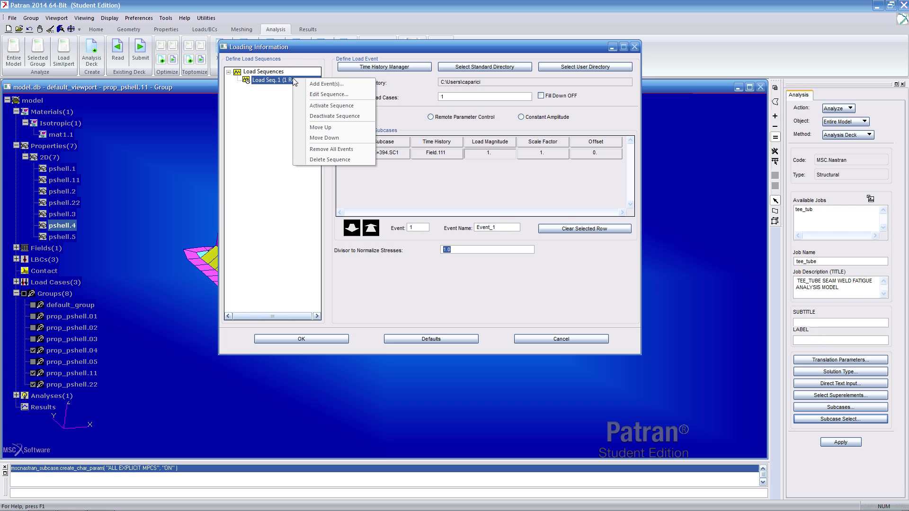
{"action": "left_click", "coordinate": [312, 84]}
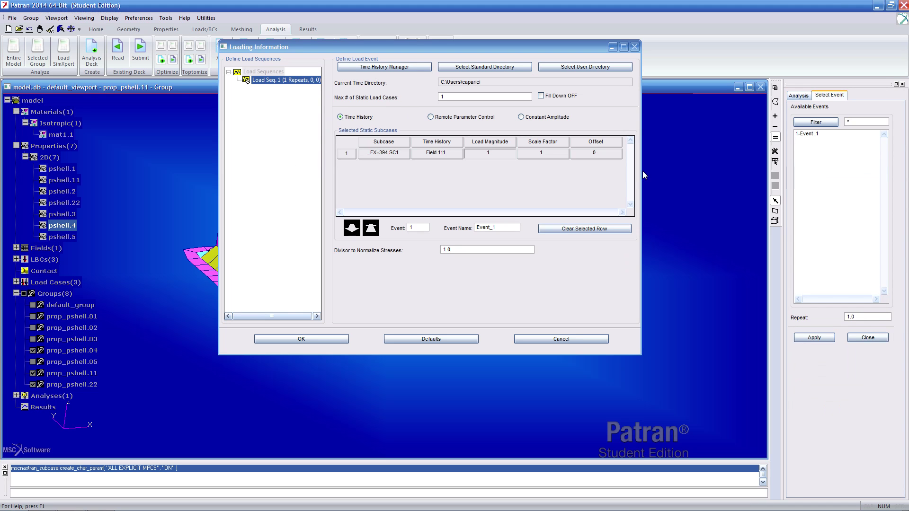
{"action": "left_click", "coordinate": [812, 134]}
{"action": "left_click", "coordinate": [830, 338]}
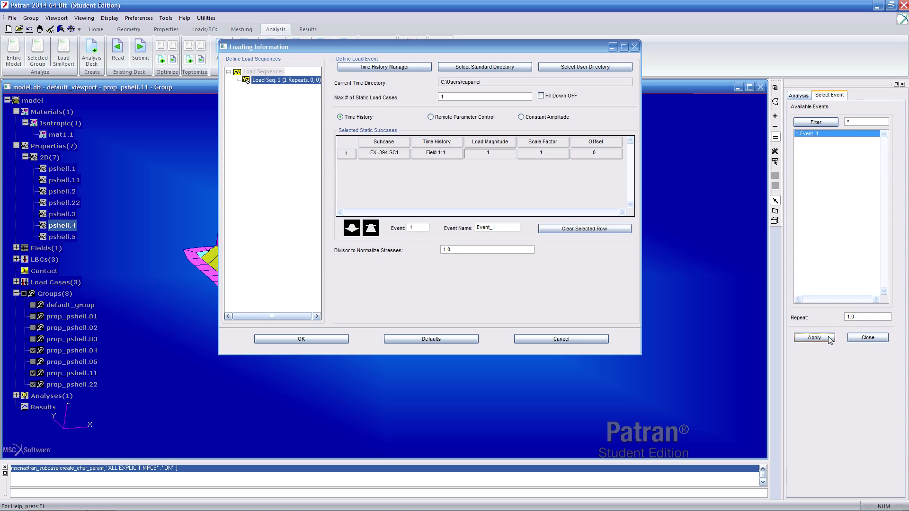
{"action": "left_click", "coordinate": [275, 89]}
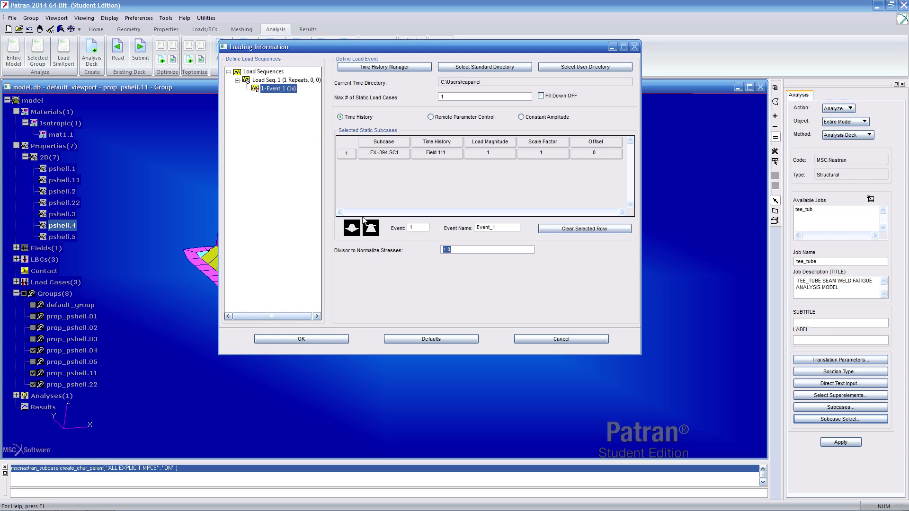
Confirm the forms, generate the tee_tube analysis deck, and minimize Patran
{"action": "left_click", "coordinate": [304, 338]}
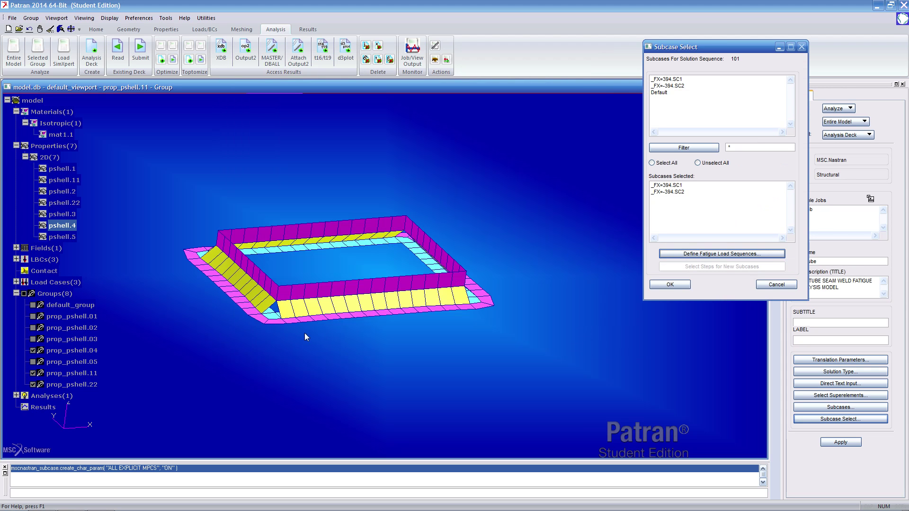
{"action": "left_click", "coordinate": [669, 284]}
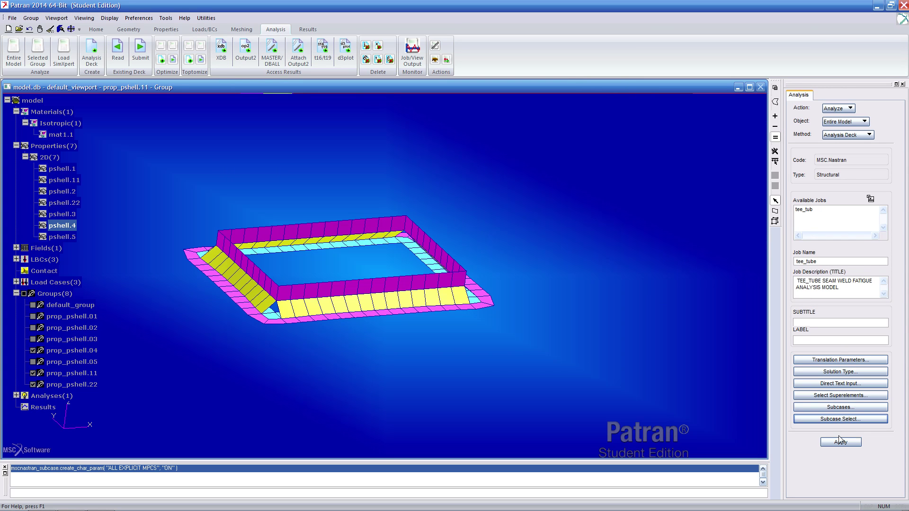
{"action": "left_click", "coordinate": [840, 442]}
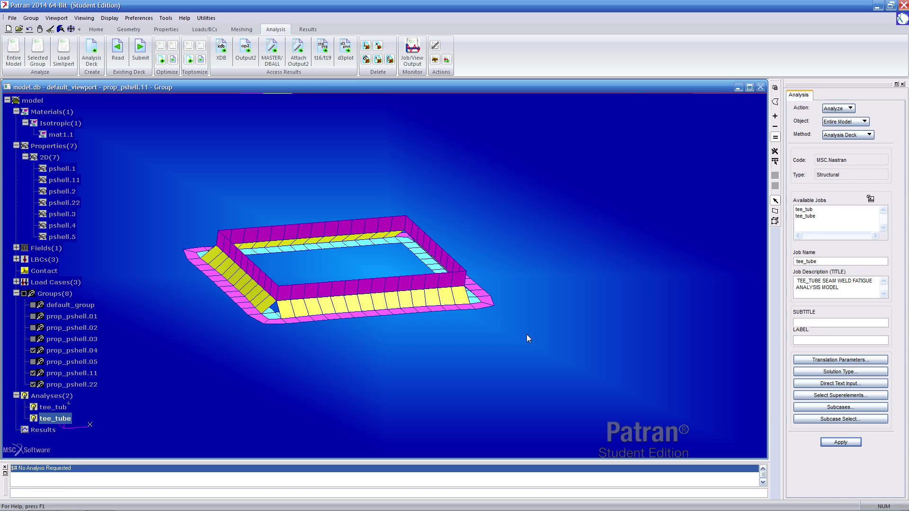
{"action": "left_click", "coordinate": [877, 5]}
Open the 11_nef_ug folder and load tee_tube.bdf in Notepad++
{"action": "left_click", "coordinate": [870, 6]}
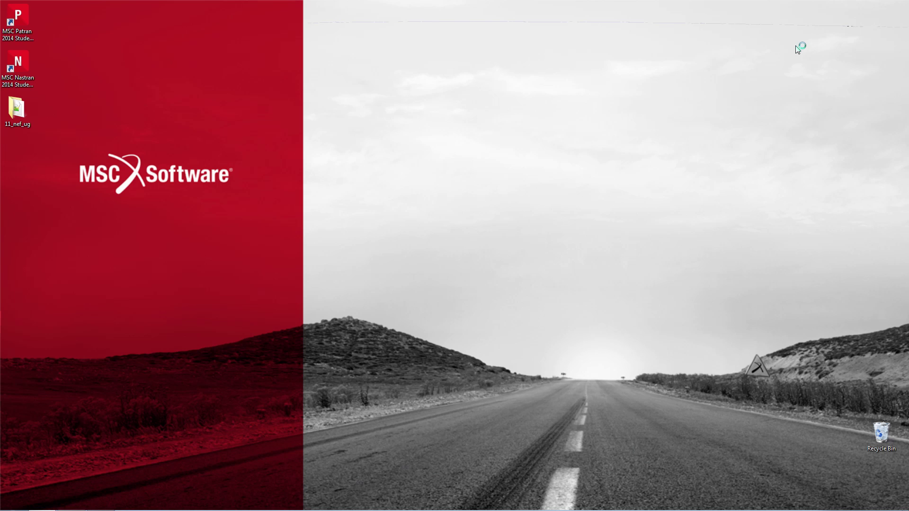
{"action": "double_click", "coordinate": [16, 106]}
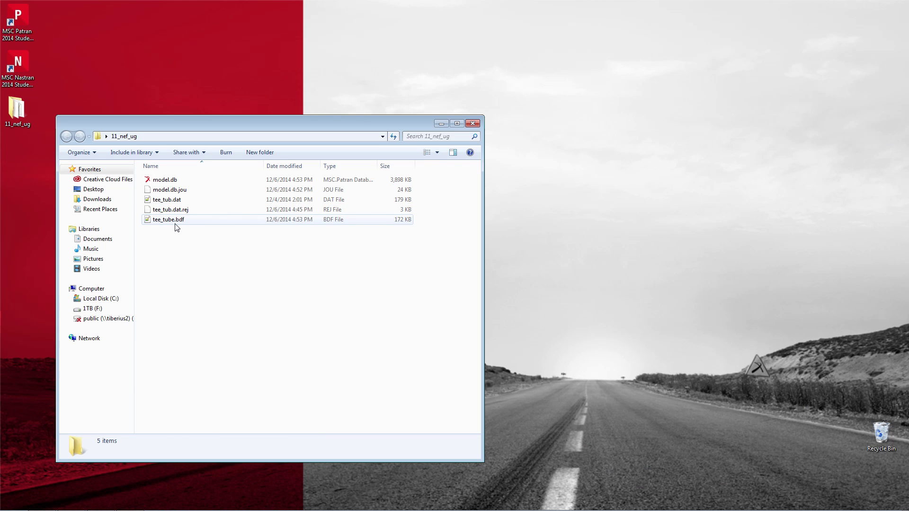
{"action": "left_click", "coordinate": [174, 224]}
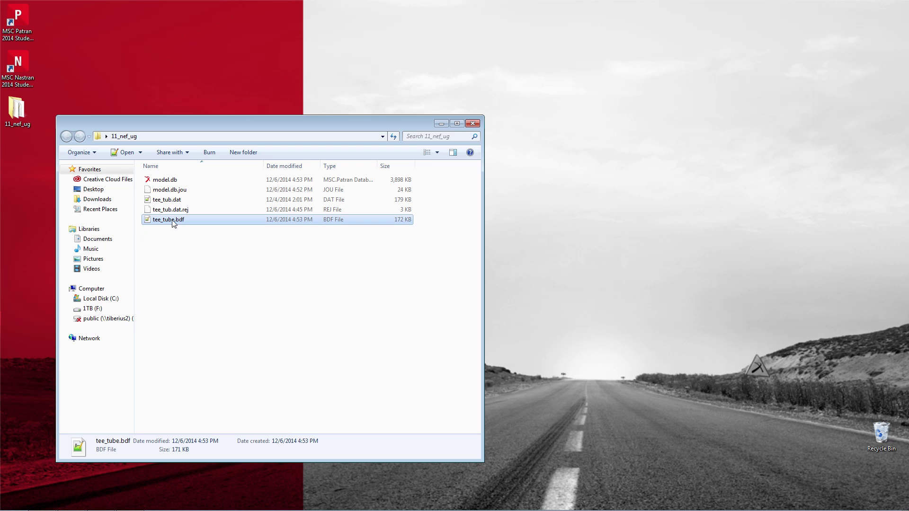
{"action": "right_click", "coordinate": [173, 224]}
{"action": "left_click", "coordinate": [198, 235]}
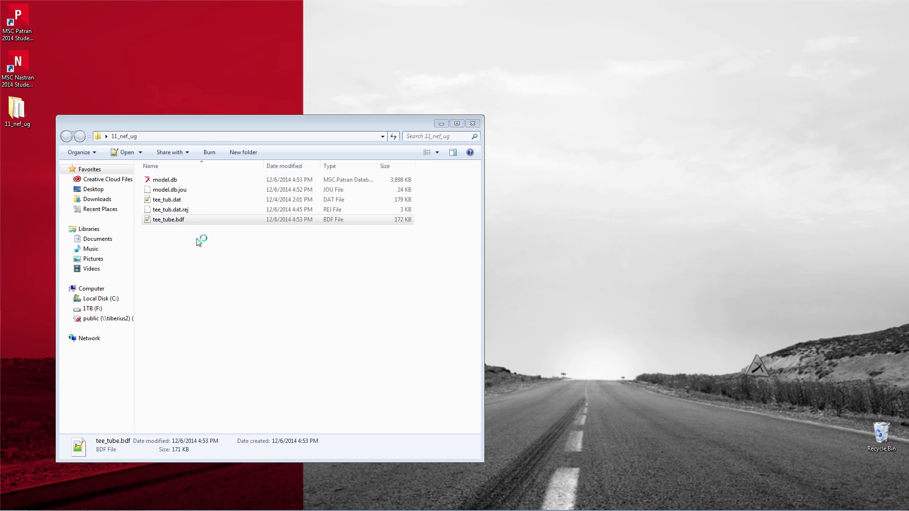
{"action": "left_click", "coordinate": [869, 6]}
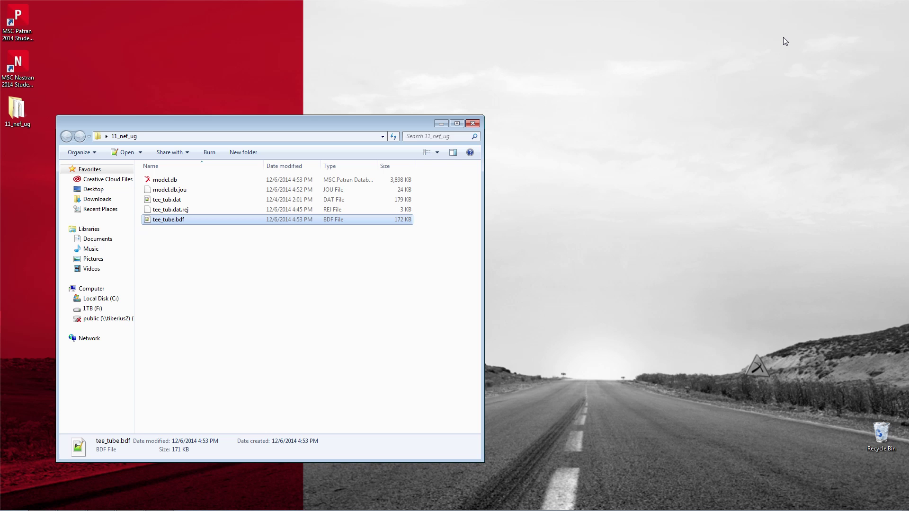
Bring up the context menu for tee_tub.dat in the 11_nef_ug folder
{"action": "right_click", "coordinate": [178, 198]}
{"action": "left_click", "coordinate": [185, 205]}
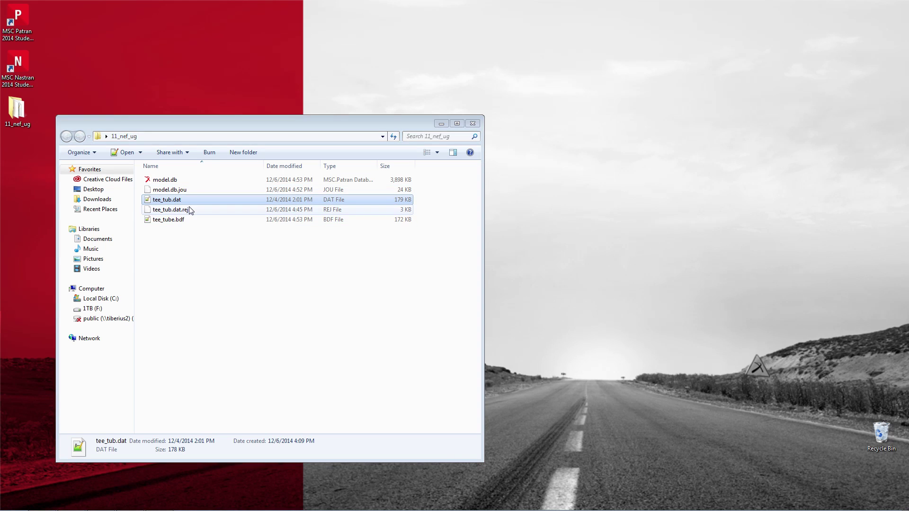
{"action": "right_click", "coordinate": [184, 204]}
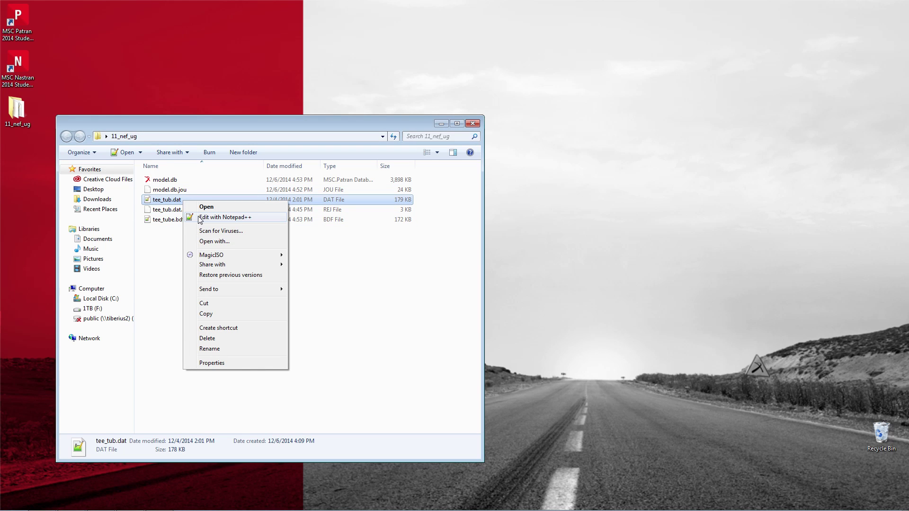
Open tee_tub.dat in Notepad++ and show tee_tube.bdf beside it in the other view
{"action": "left_click", "coordinate": [199, 218]}
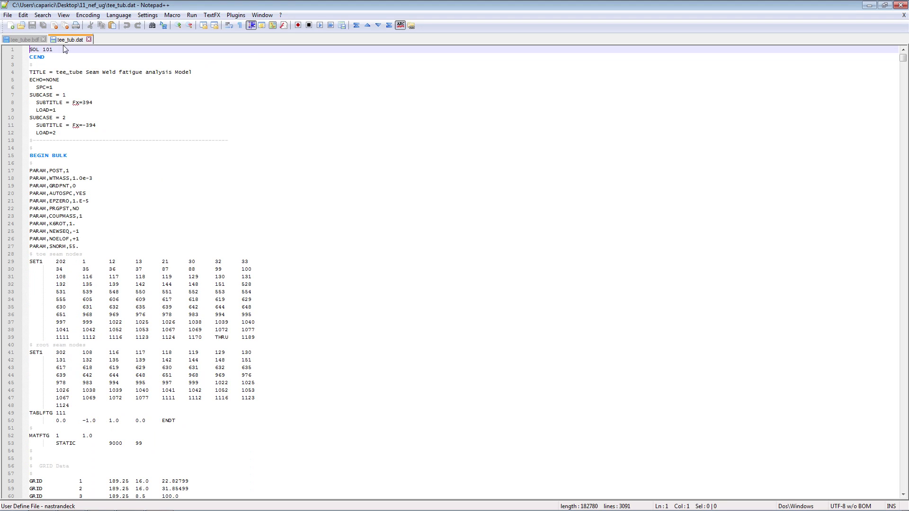
{"action": "mouse_move", "coordinate": [72, 42]}
{"action": "left_mouse_down"}
{"action": "mouse_move", "coordinate": [26, 41]}
{"action": "mouse_move", "coordinate": [593, 138]}
{"action": "left_mouse_up"}
{"action": "left_click", "coordinate": [609, 145]}
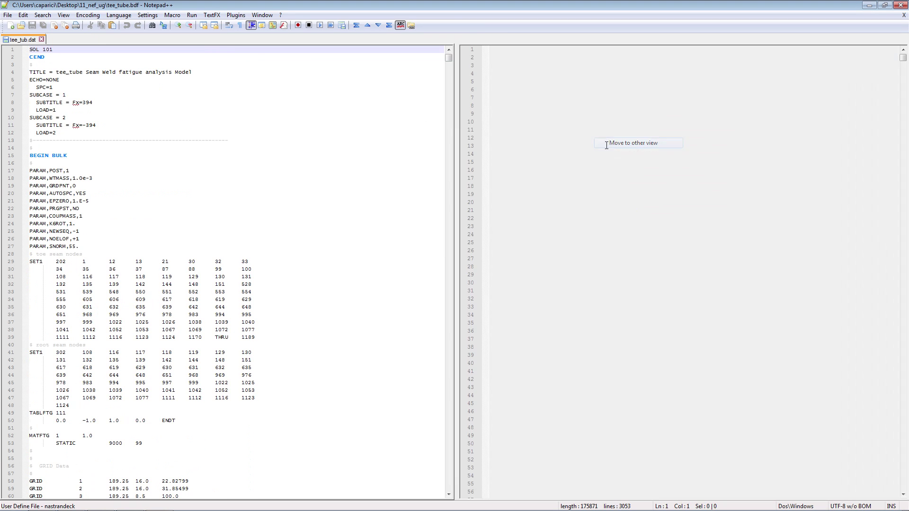
{"action": "left_click", "coordinate": [341, 232]}
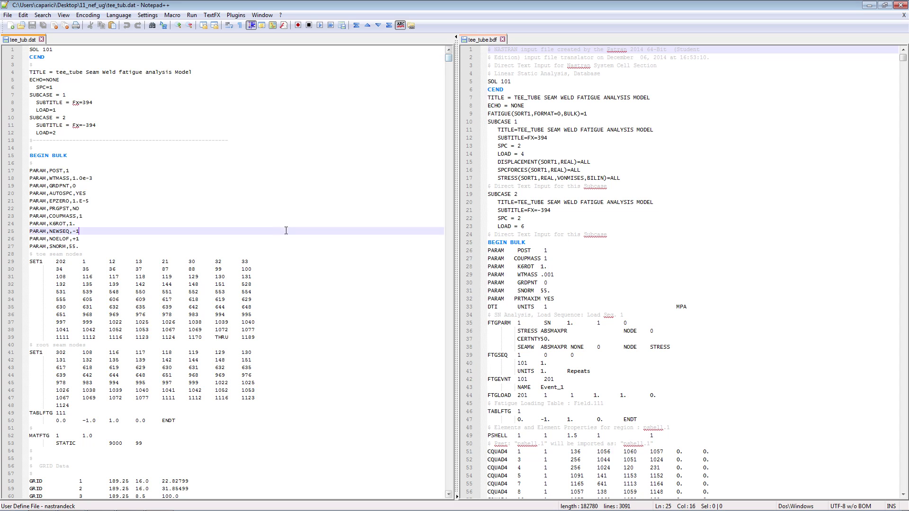
Copy the toe and root seam SET1 node lists (lines 28–48) from tee_tub.dat
{"action": "left_click_drag", "start_coordinate": [83, 406], "coordinate": [28, 254]}
{"action": "right_click", "coordinate": [59, 268]}
{"action": "left_click", "coordinate": [80, 285]}
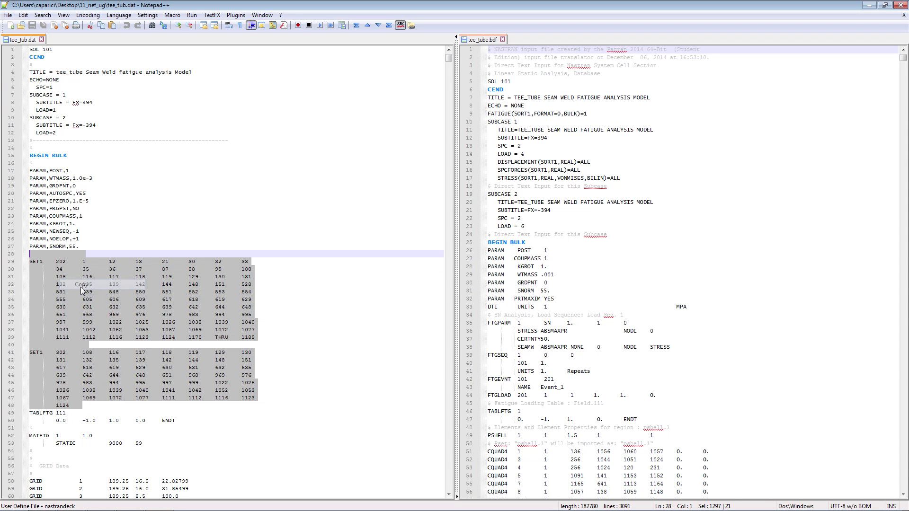
{"action": "left_click_drag", "start_coordinate": [902, 58], "coordinate": [901, 282]}
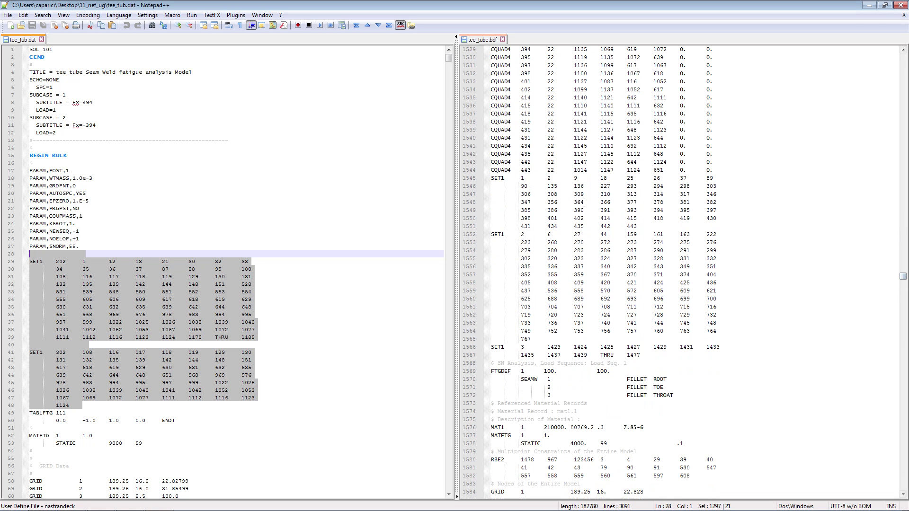
{"action": "scroll", "coordinate": [515, 167], "scroll_direction": "down", "scroll_amount": 1}
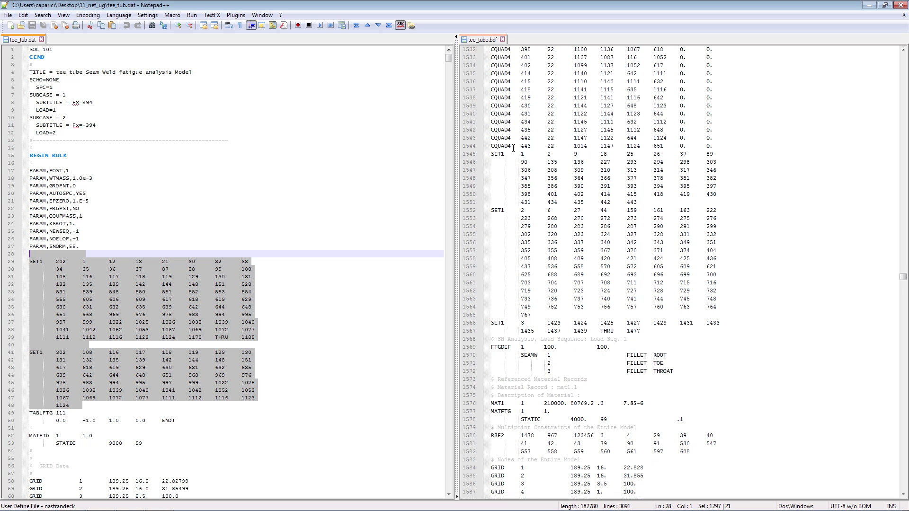
{"action": "left_click_drag", "start_coordinate": [515, 145], "coordinate": [490, 147]}
{"action": "scroll", "coordinate": [481, 354], "scroll_direction": "down", "scroll_amount": 5}
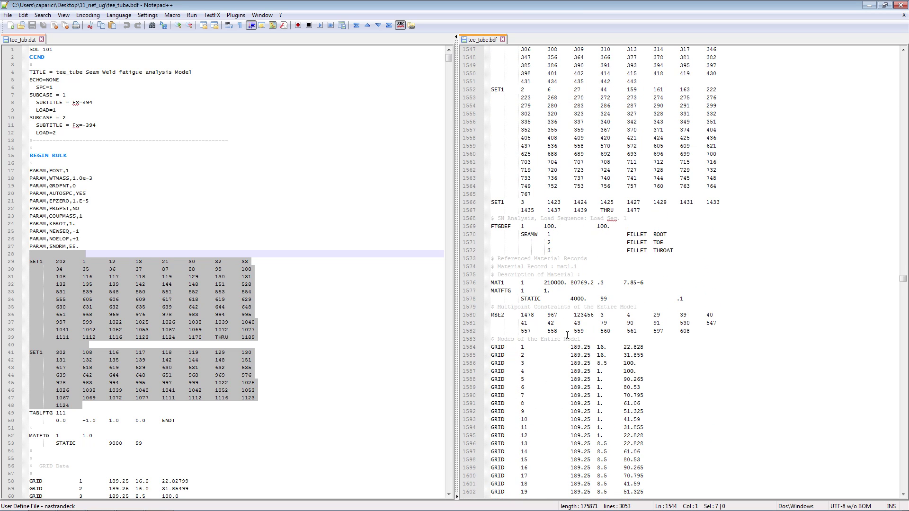
{"action": "scroll", "coordinate": [568, 331], "scroll_direction": "up", "scroll_amount": 5}
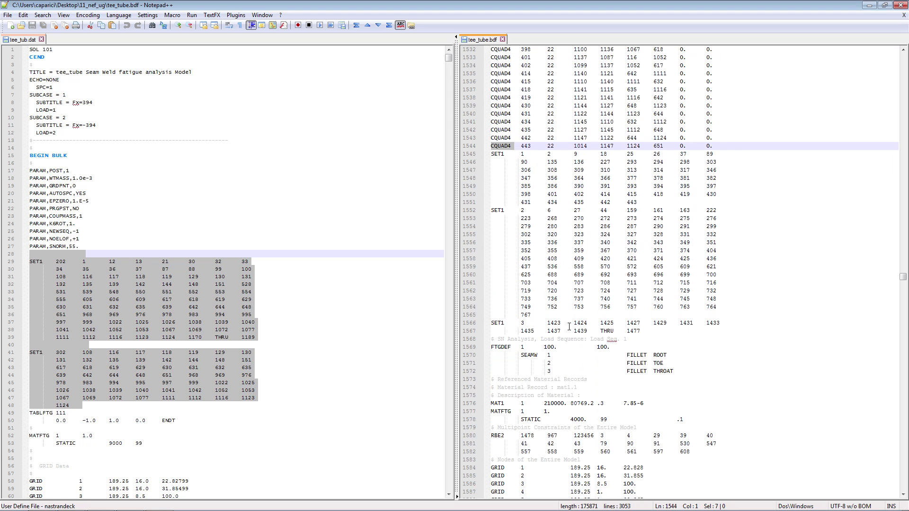
Paste the toe and root seam SET1 node lists on a new line after line 1567
{"action": "left_click", "coordinate": [646, 331]}
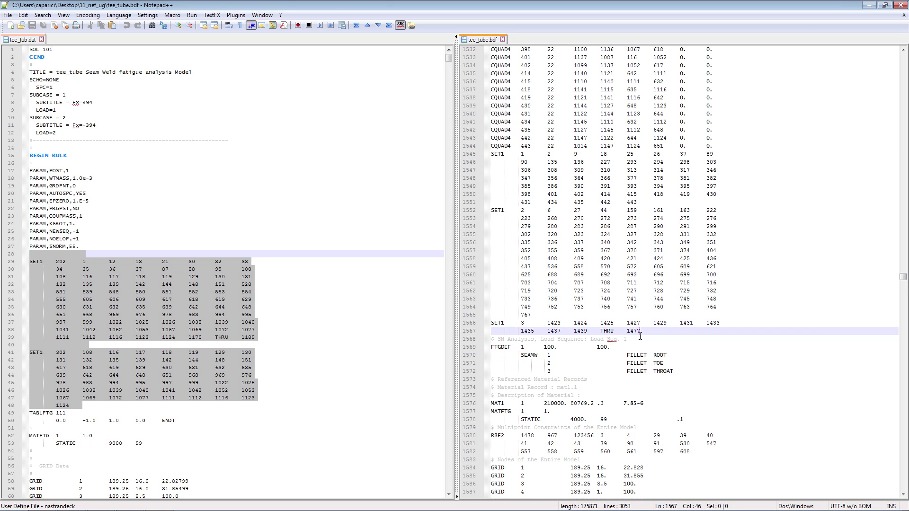
{"action": "key", "text": "Return"}
{"action": "key", "text": "Left"}
{"action": "key", "text": "Left"}
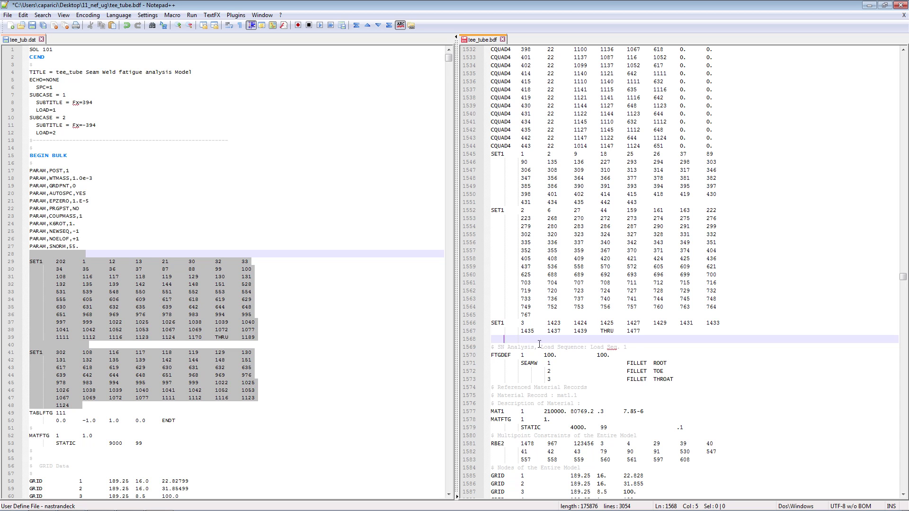
{"action": "right_click", "coordinate": [494, 340]}
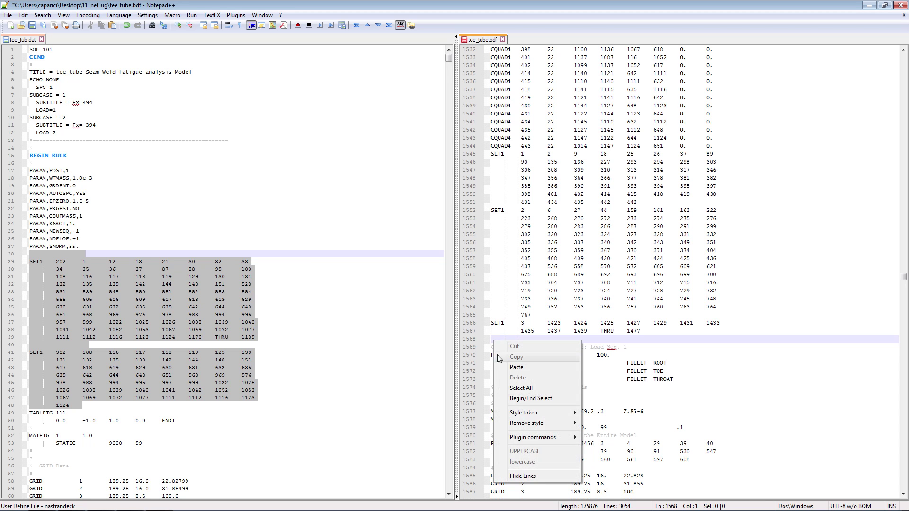
{"action": "left_click", "coordinate": [519, 378]}
{"action": "scroll", "coordinate": [543, 345], "scroll_direction": "down", "scroll_amount": 1}
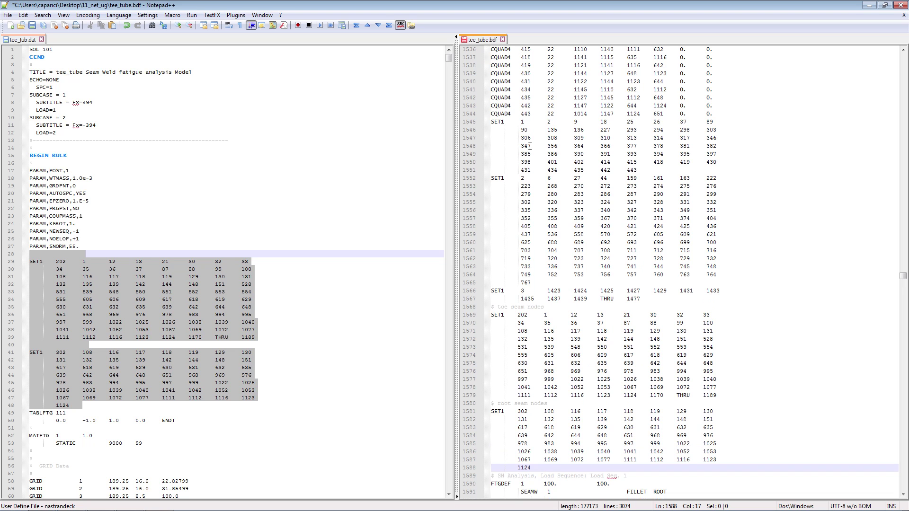
{"action": "scroll", "coordinate": [533, 286], "scroll_direction": "down", "scroll_amount": 3}
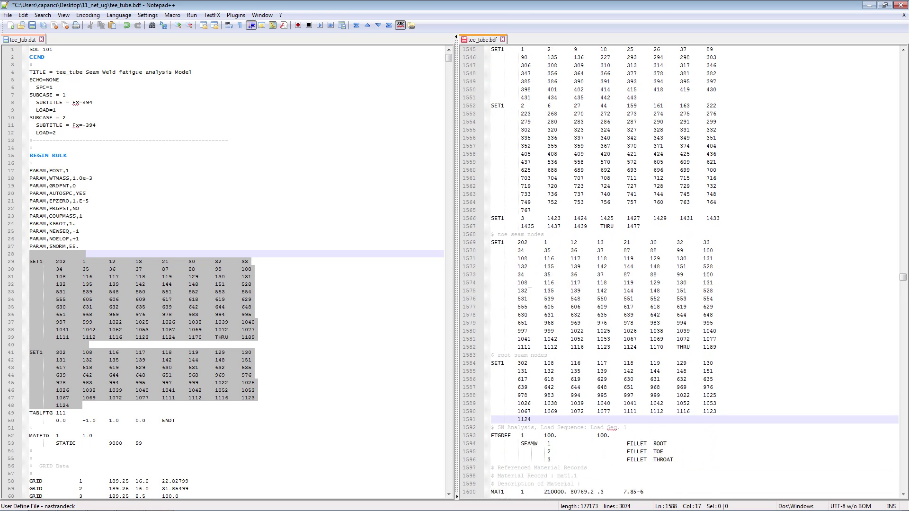
Locate set ids 202 and 302 and the FILLET TOE entry, undoing an accidental paste
{"action": "double_click", "coordinate": [529, 243]}
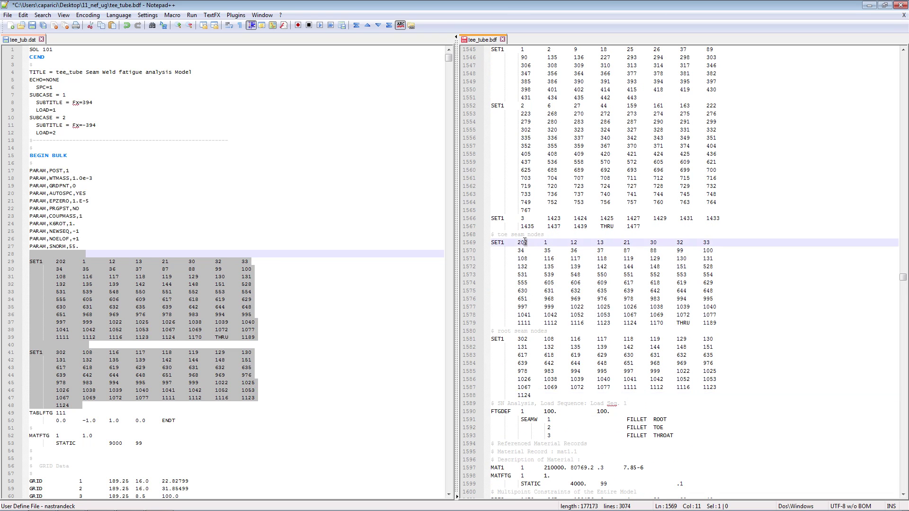
{"action": "left_click_drag", "start_coordinate": [530, 341], "coordinate": [515, 341]}
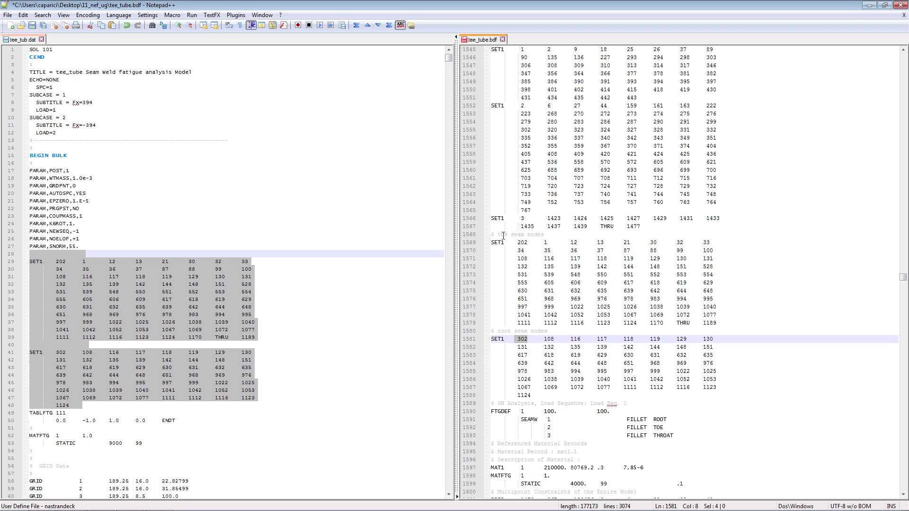
{"action": "left_click_drag", "start_coordinate": [667, 429], "coordinate": [540, 429]}
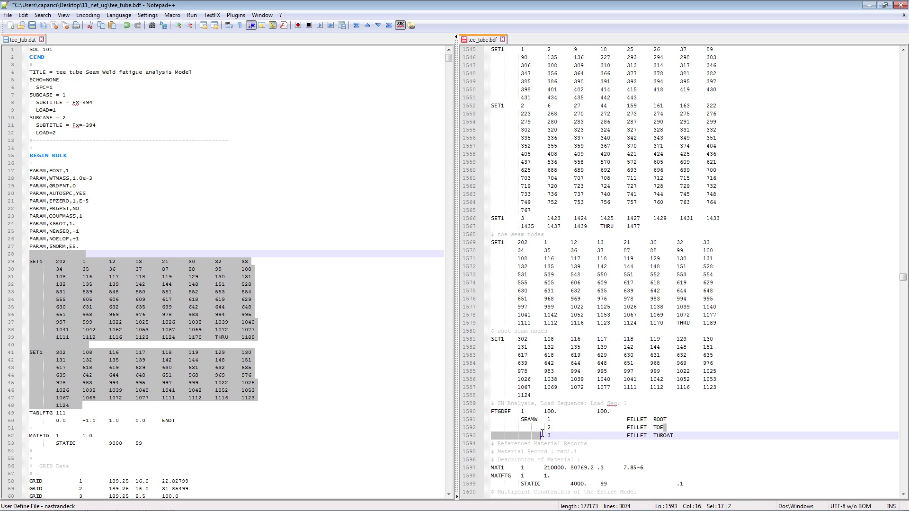
{"action": "double_click", "coordinate": [519, 243]}
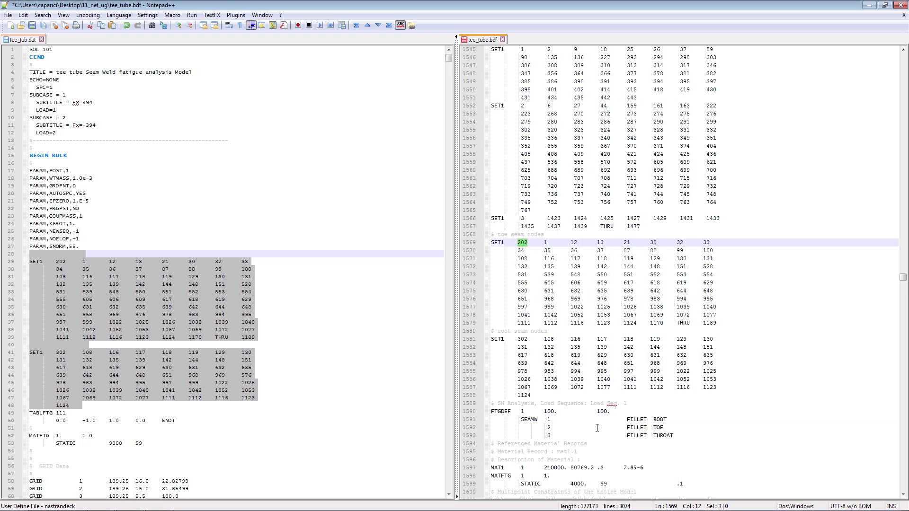
{"action": "left_click_drag", "start_coordinate": [597, 427], "coordinate": [602, 428]}
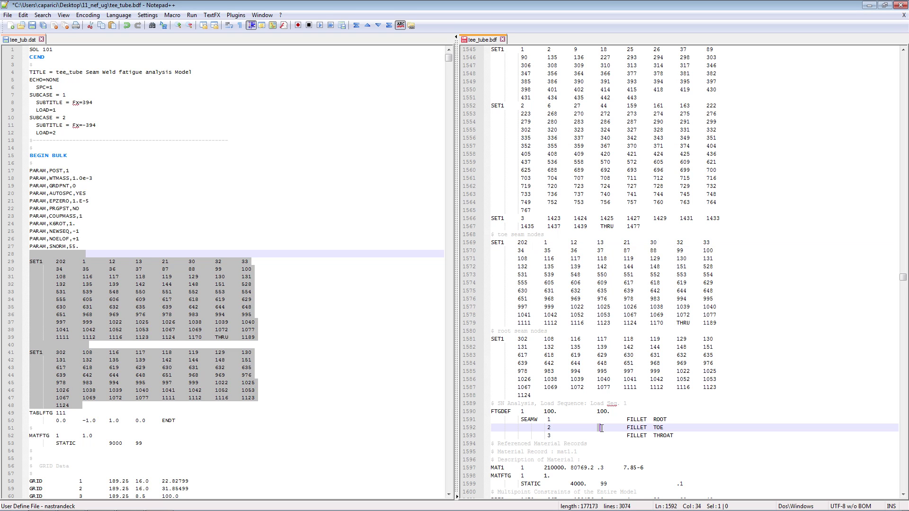
{"action": "right_click", "coordinate": [604, 431]}
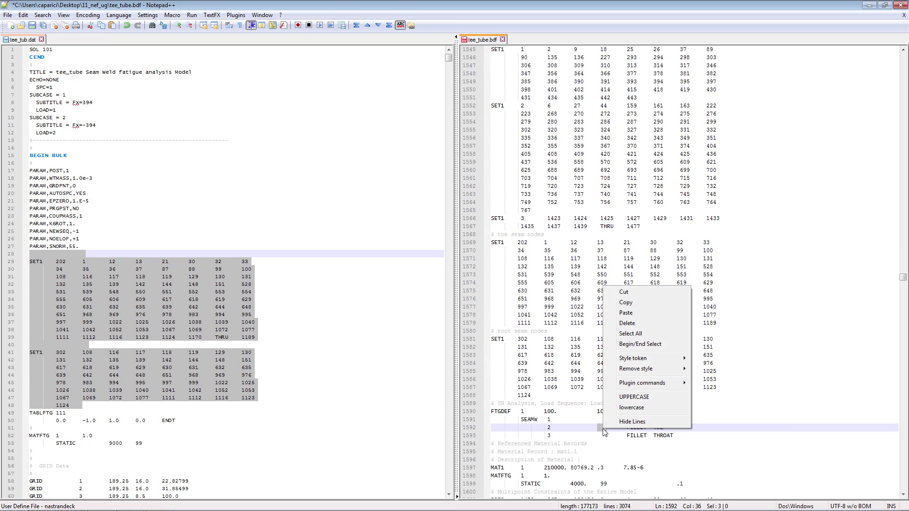
{"action": "left_click", "coordinate": [629, 316]}
{"action": "scroll", "coordinate": [619, 421], "scroll_direction": "down", "scroll_amount": 6}
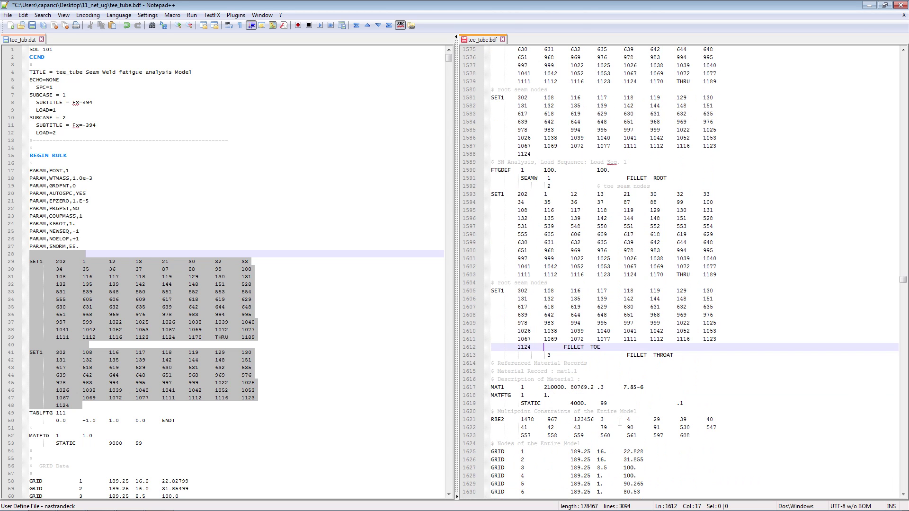
{"action": "key", "text": "ctrl+z"}
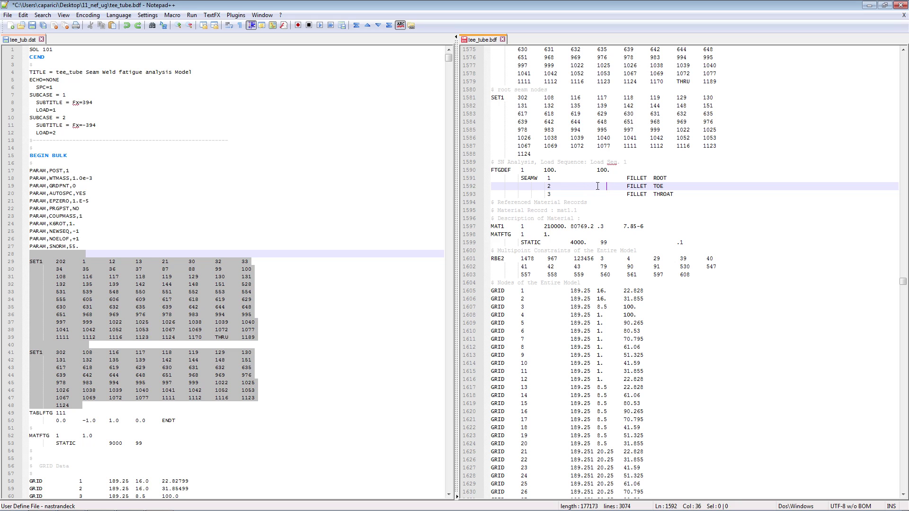
Enter 202 before FILLET TOE and 302 before FILLET ROOT in the FTGDEF entries
{"action": "left_click_drag", "start_coordinate": [598, 186], "coordinate": [607, 186]}
{"action": "type", "text": "202"}
{"action": "left_click", "coordinate": [627, 186]}
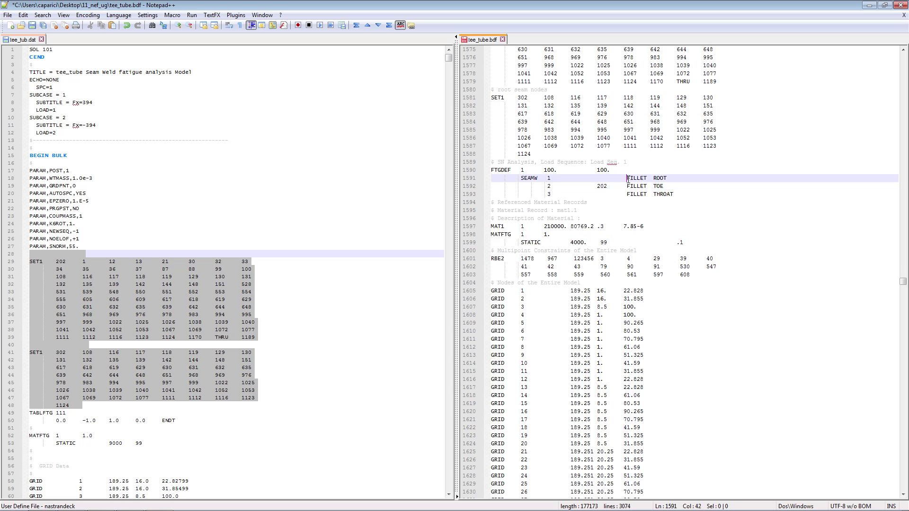
{"action": "left_click", "coordinate": [599, 178]}
{"action": "type", "text": "302"}
{"action": "scroll", "coordinate": [635, 201], "scroll_direction": "up", "scroll_amount": 2}
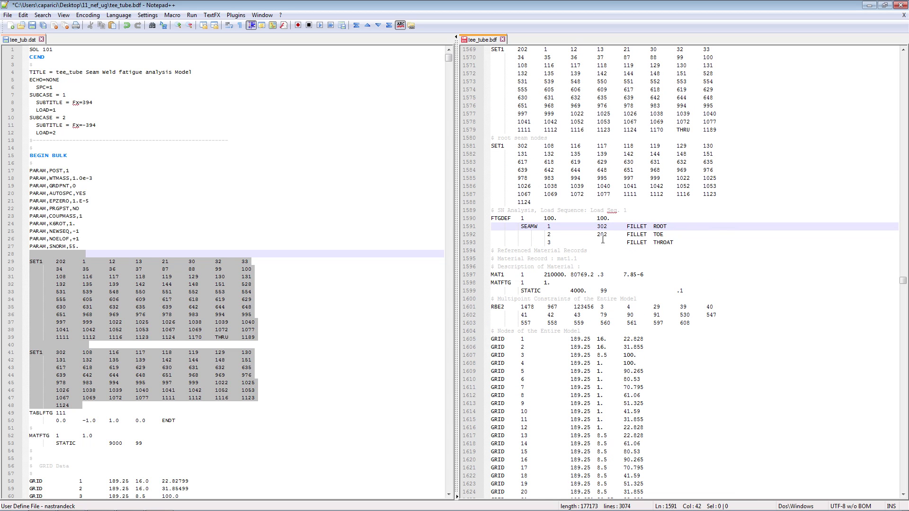
{"action": "scroll", "coordinate": [601, 242], "scroll_direction": "up", "scroll_amount": 1}
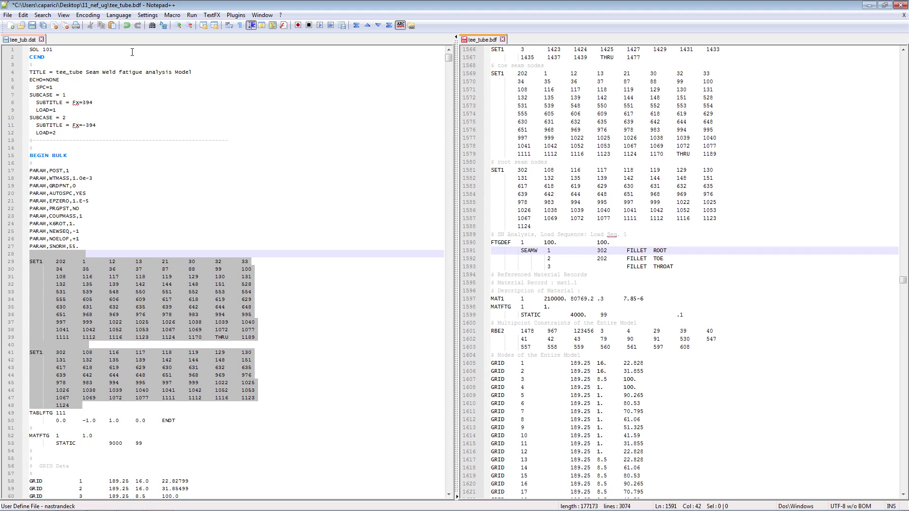
Close the tee_tub.dat tab, save tee_tube.bdf and exit Notepad++
{"action": "left_click", "coordinate": [42, 39]}
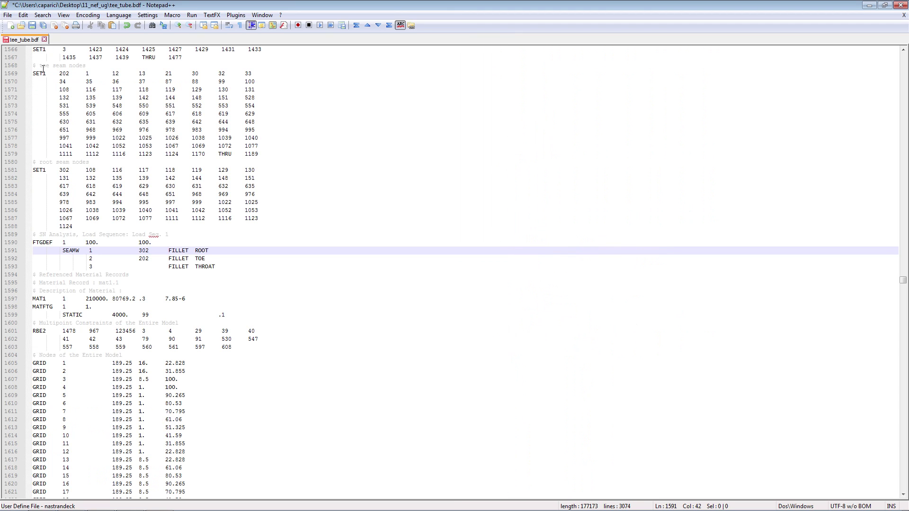
{"action": "left_click", "coordinate": [29, 27]}
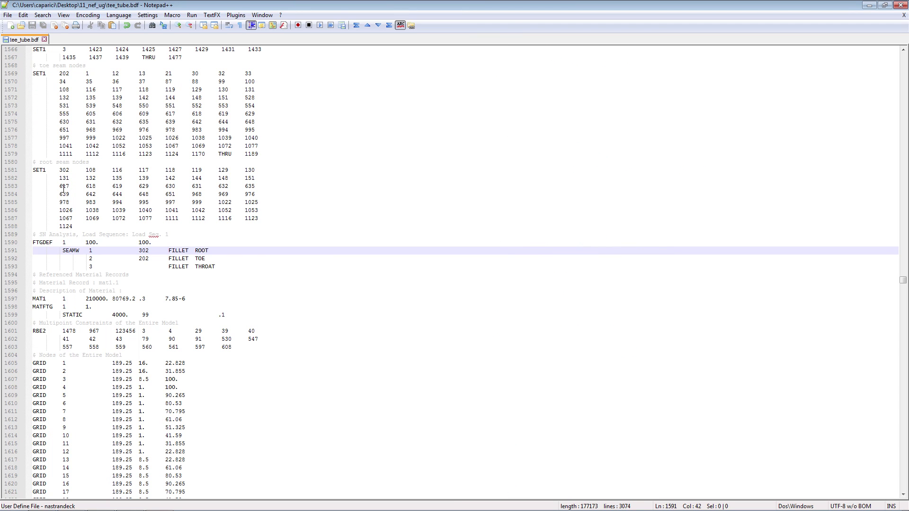
{"action": "left_click", "coordinate": [900, 5]}
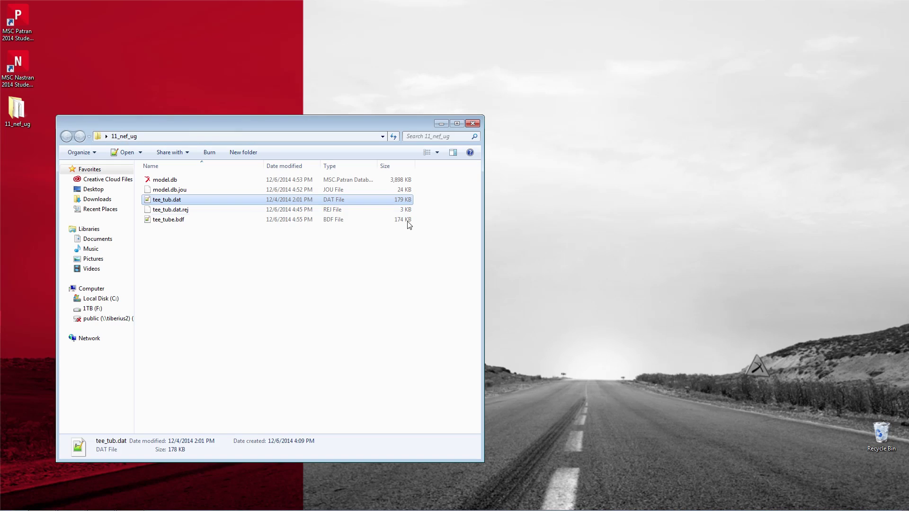
Reopen tee_tube.bdf in Notepad++ to verify the seam node sets and the 202 TOE reference
{"action": "right_click", "coordinate": [180, 224]}
{"action": "left_click", "coordinate": [199, 241]}
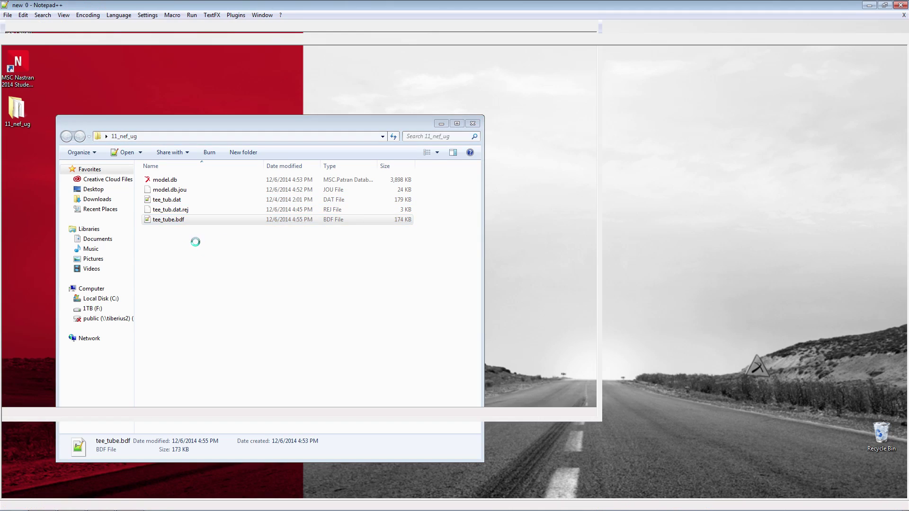
{"action": "left_click_drag", "start_coordinate": [903, 62], "coordinate": [888, 276]}
{"action": "left_click_drag", "start_coordinate": [187, 359], "coordinate": [32, 186]}
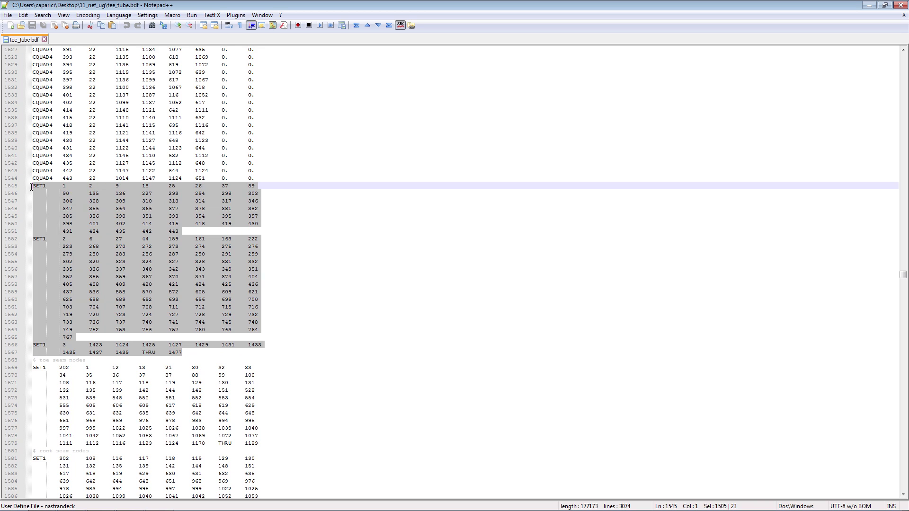
{"action": "scroll", "coordinate": [85, 282], "scroll_direction": "down", "scroll_amount": 5}
{"action": "left_click_drag", "start_coordinate": [251, 396], "coordinate": [34, 255]}
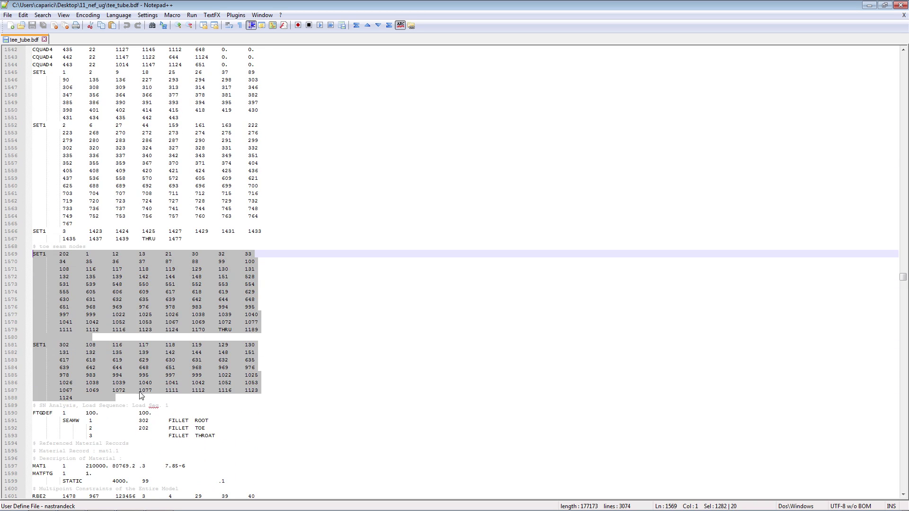
{"action": "left_click", "coordinate": [142, 412]}
{"action": "left_click_drag", "start_coordinate": [149, 428], "coordinate": [143, 428]}
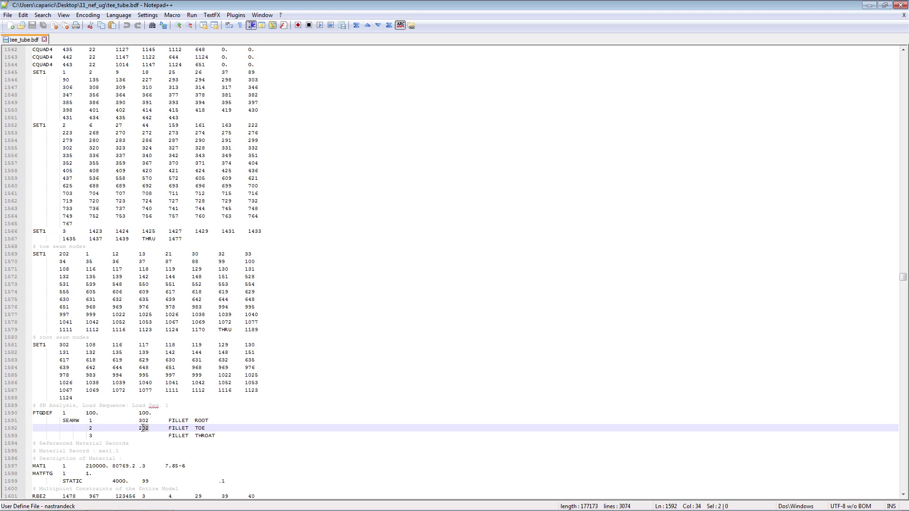
{"action": "left_click", "coordinate": [212, 428]}
{"action": "left_click", "coordinate": [900, 5]}
Launch MSC Nastran and submit tee_tube.bdf from the 11_nef_ug folder, dismissing the command information message
{"action": "left_click", "coordinate": [10, 69]}
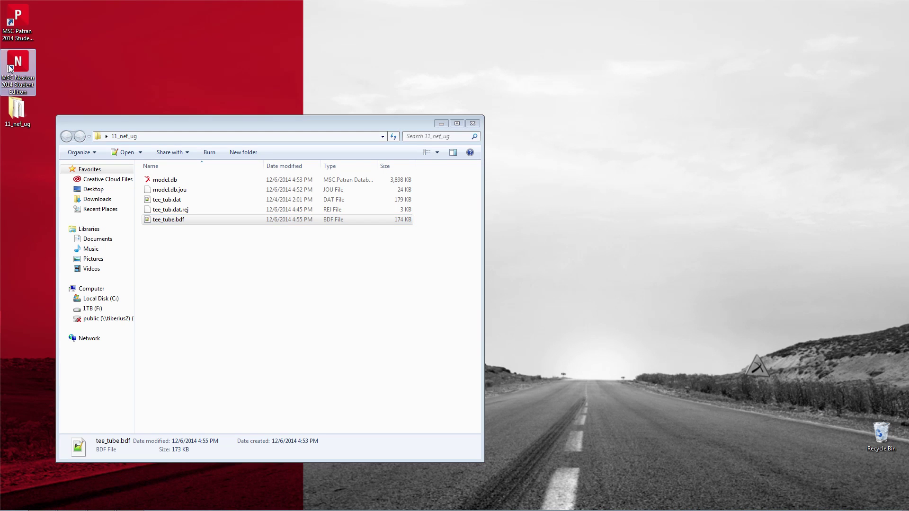
{"action": "double_click", "coordinate": [10, 69]}
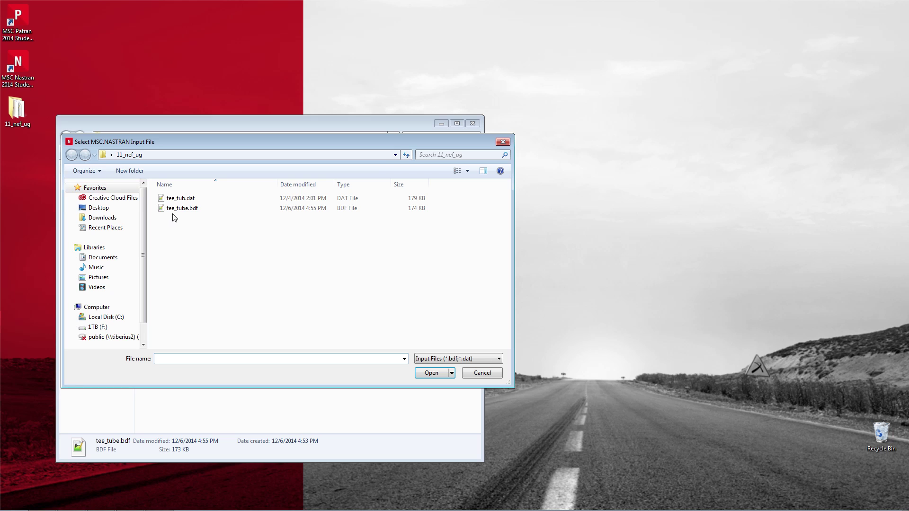
{"action": "left_click", "coordinate": [109, 208]}
{"action": "double_click", "coordinate": [177, 242]}
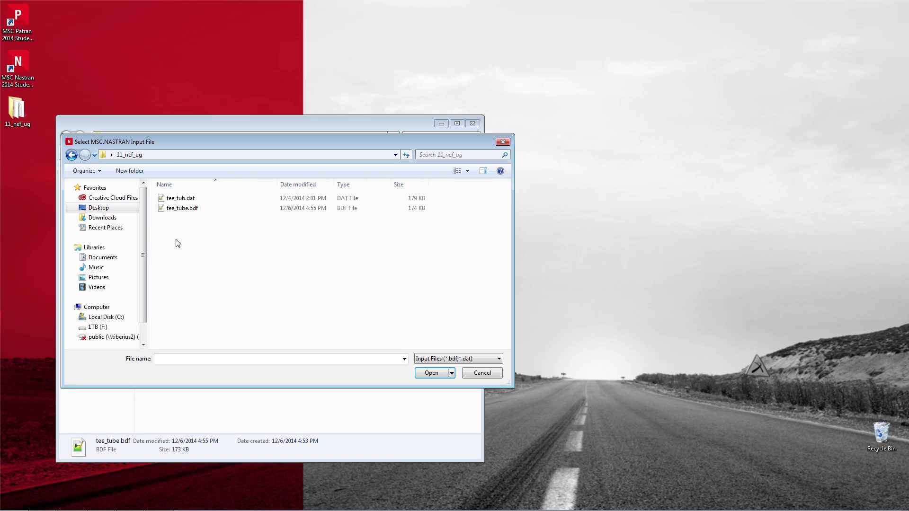
{"action": "left_click", "coordinate": [182, 210]}
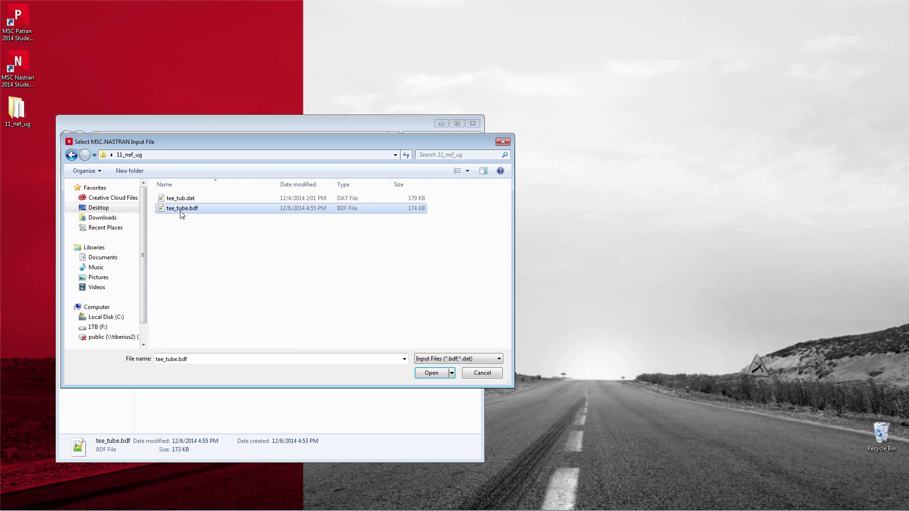
{"action": "left_click", "coordinate": [439, 374]}
{"action": "left_click", "coordinate": [32, 97]}
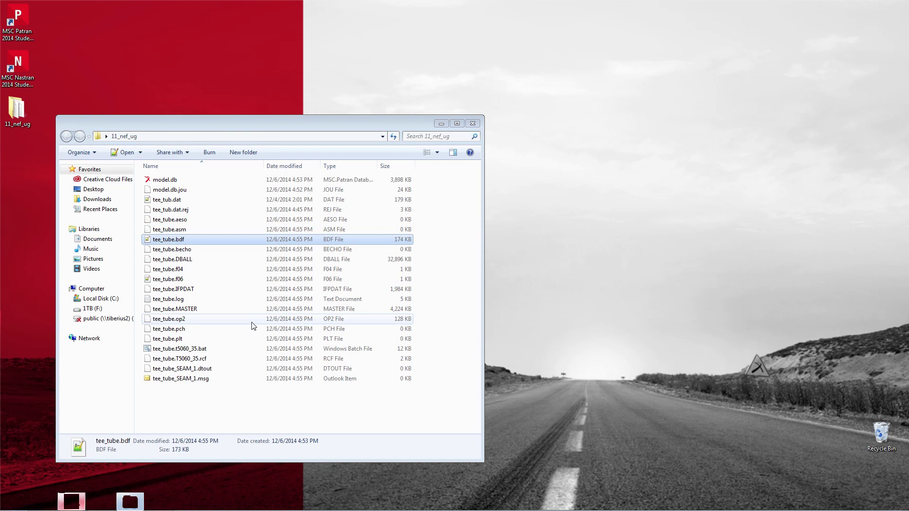
Attach tee_tube.op2 via Access Results, Attach Output2, Result Entities to the tee_tube job
{"action": "key", "text": "alt+Tab"}
{"action": "left_click", "coordinate": [296, 55]}
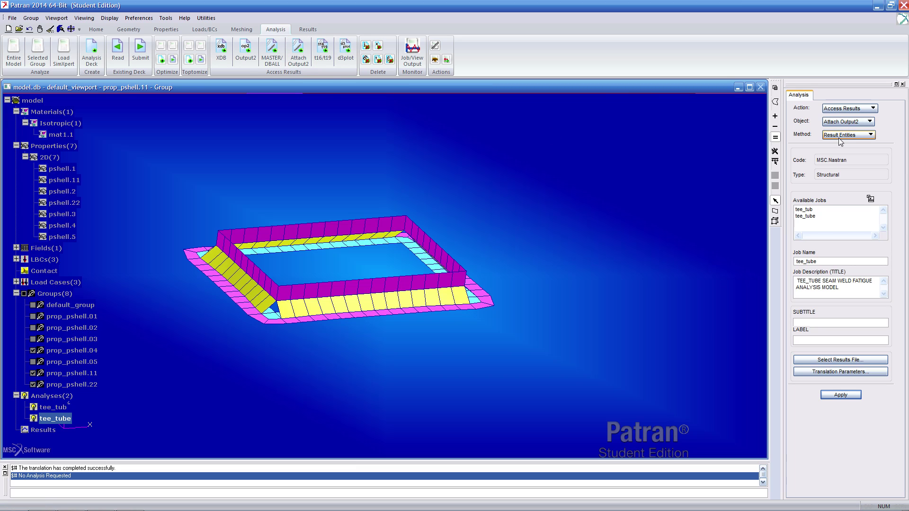
{"action": "left_click", "coordinate": [854, 361]}
{"action": "left_click", "coordinate": [670, 90]}
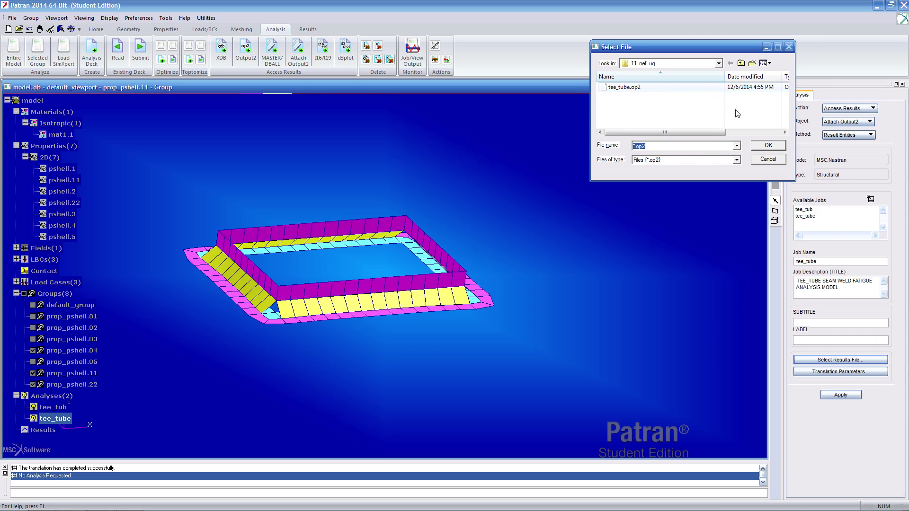
{"action": "left_click", "coordinate": [777, 160]}
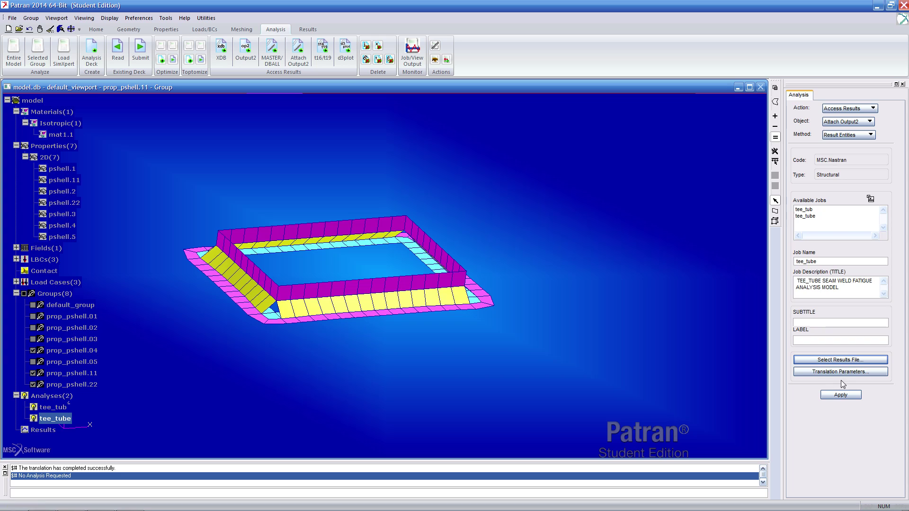
{"action": "left_click", "coordinate": [842, 395]}
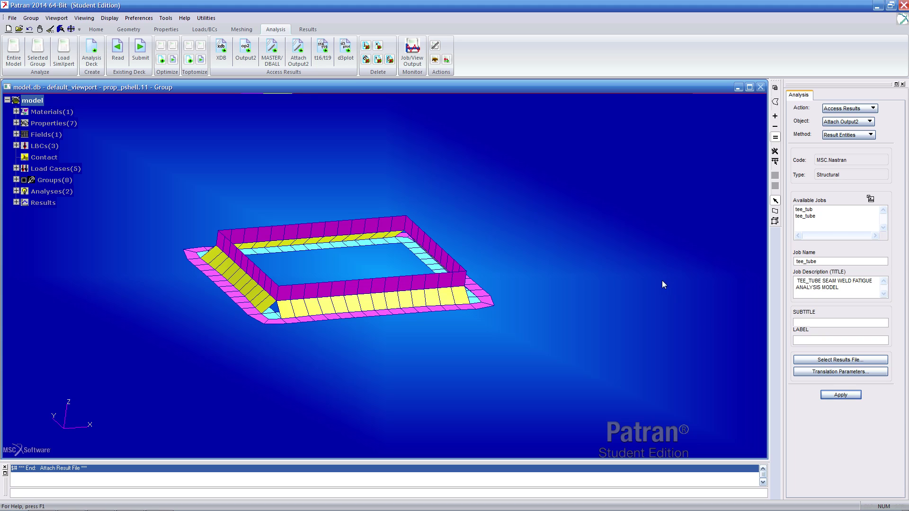
Plot a Log of Damage fringe for the tee_tube:EN_1 combined fatigue event
{"action": "left_click", "coordinate": [308, 29]}
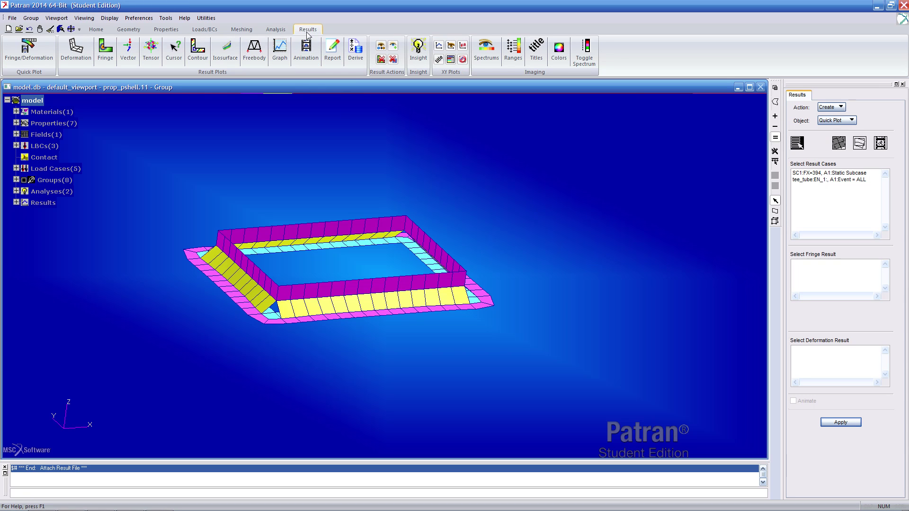
{"action": "left_click", "coordinate": [105, 61]}
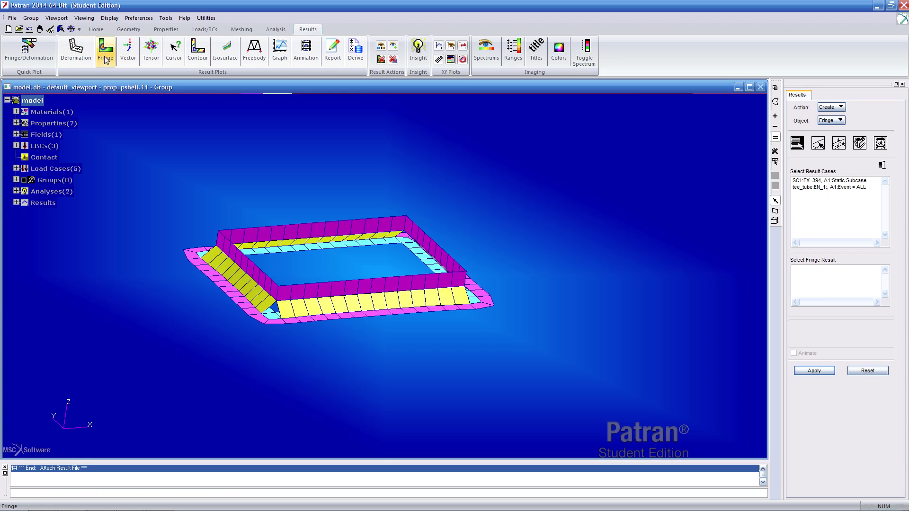
{"action": "left_click", "coordinate": [841, 188]}
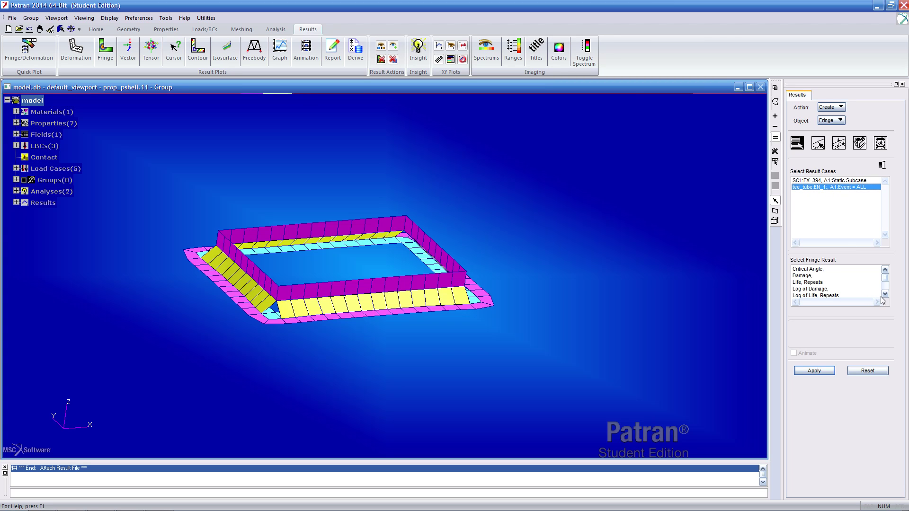
{"action": "left_click", "coordinate": [847, 289]}
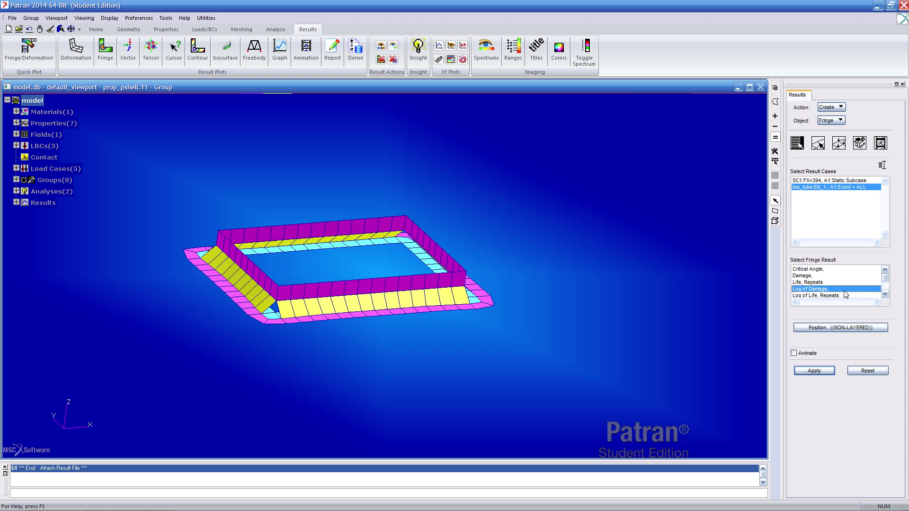
{"action": "left_click", "coordinate": [826, 370]}
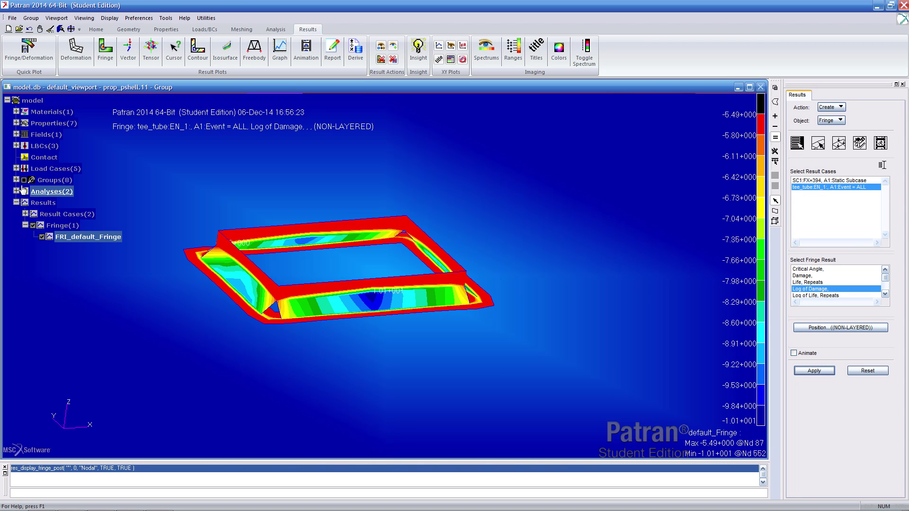
Hide the prop_pshell.04 group and zoom in on the weld fringe
{"action": "left_click", "coordinate": [17, 180]}
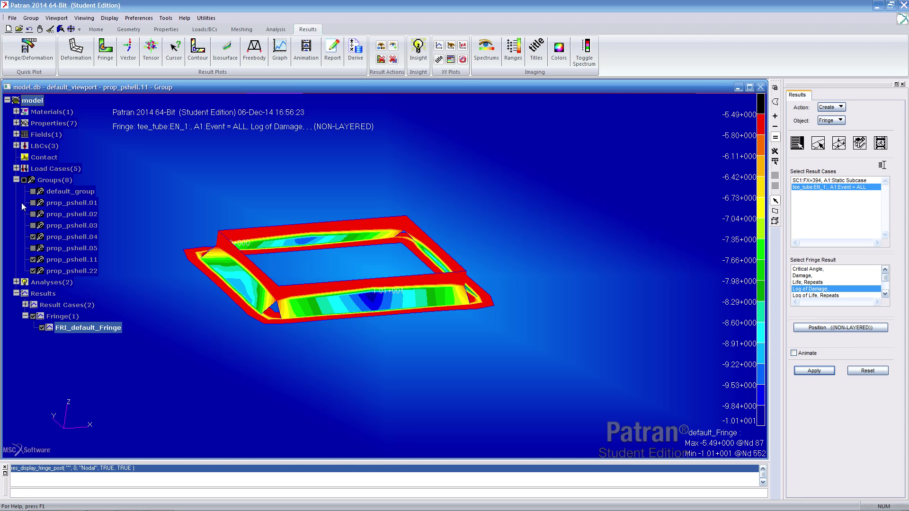
{"action": "left_click", "coordinate": [33, 237]}
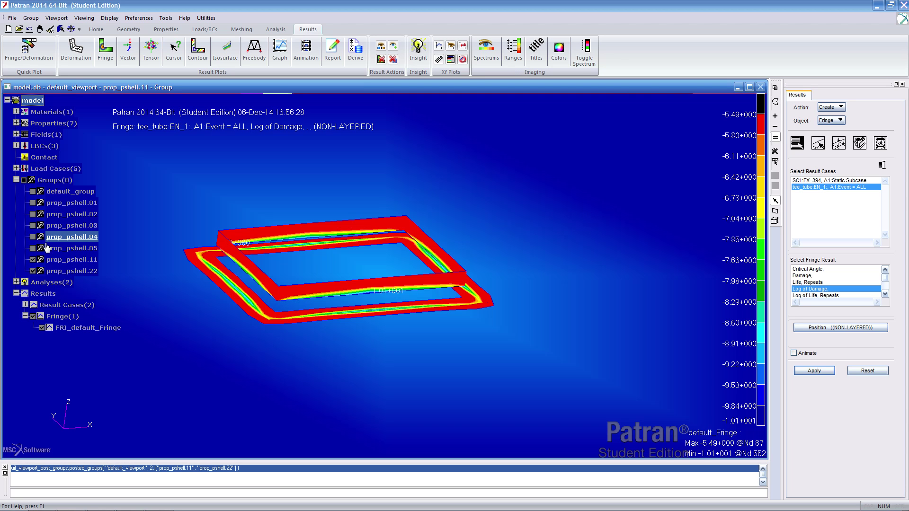
{"action": "middle_click_drag", "start_coordinate": [390, 339], "coordinate": [389, 305]}
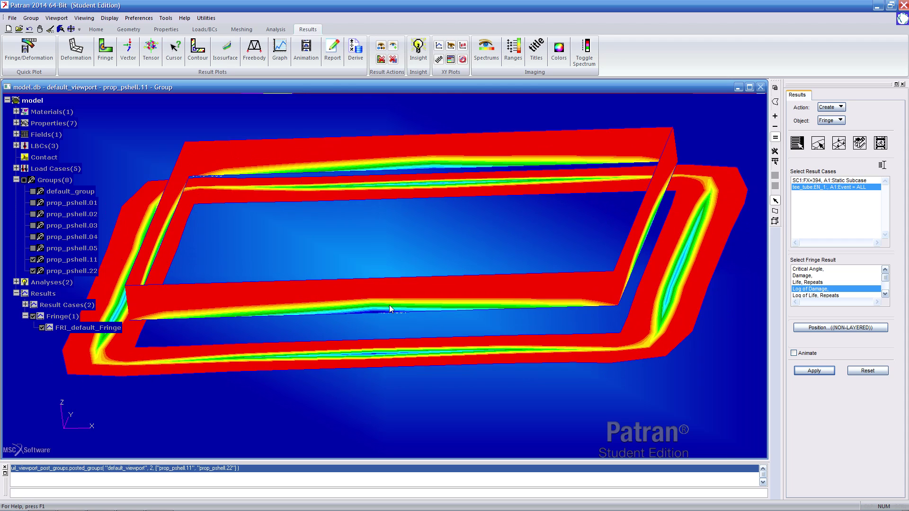
{"action": "key", "text": "alt+Tab"}
{"action": "key", "text": "alt+Tab"}
{"action": "key", "text": "alt+Tab"}
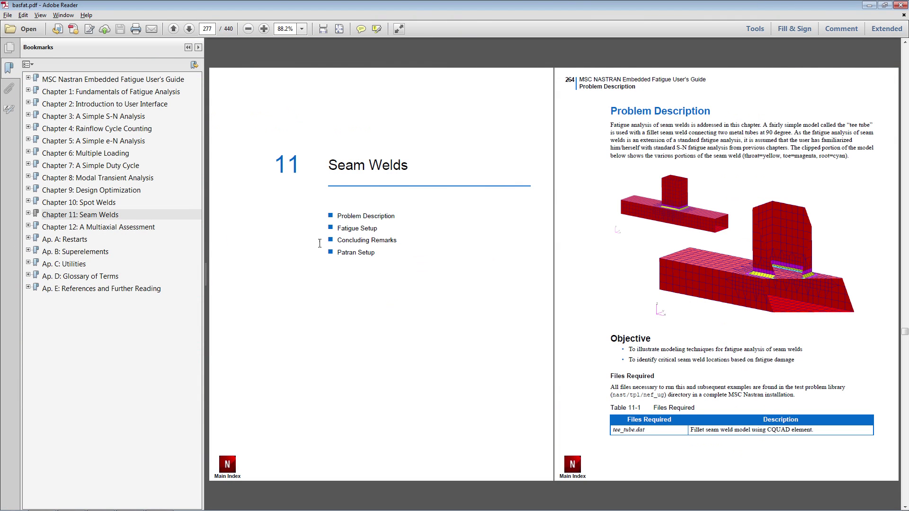
Jump to the guide's Fatigue Setup section, zoom to 200% and scroll to the Step 7 results image
{"action": "left_click", "coordinate": [357, 229]}
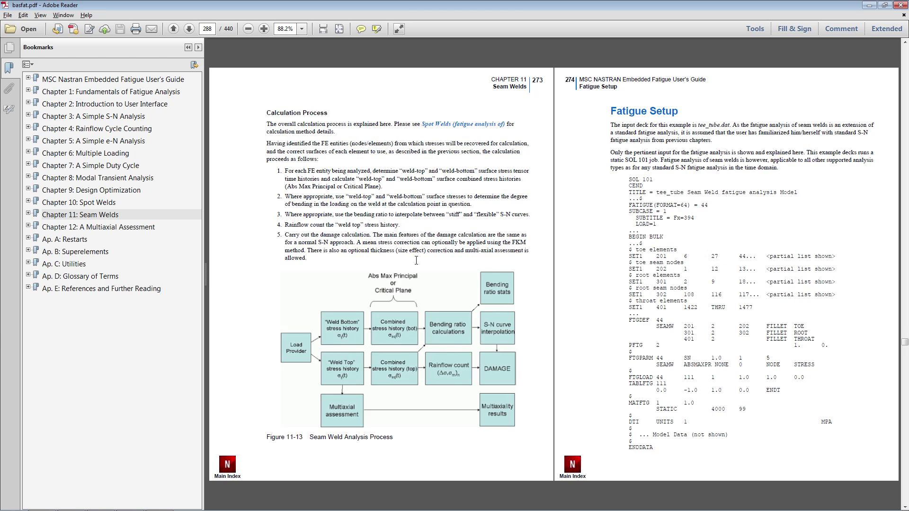
{"action": "scroll", "coordinate": [416, 260], "scroll_direction": "down", "scroll_amount": 1}
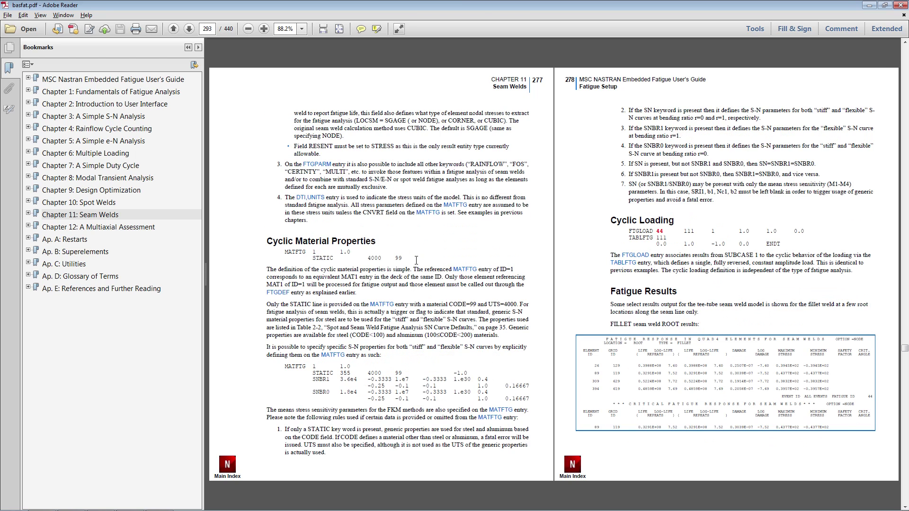
{"action": "scroll", "coordinate": [416, 261], "scroll_direction": "down", "scroll_amount": 2}
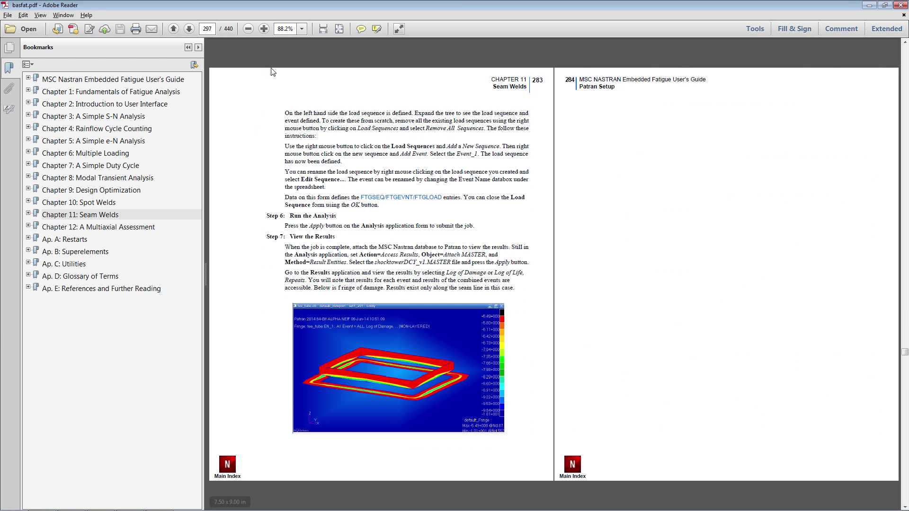
{"action": "left_click", "coordinate": [265, 29]}
{"action": "left_click", "coordinate": [265, 29]}
{"action": "left_click", "coordinate": [265, 29]}
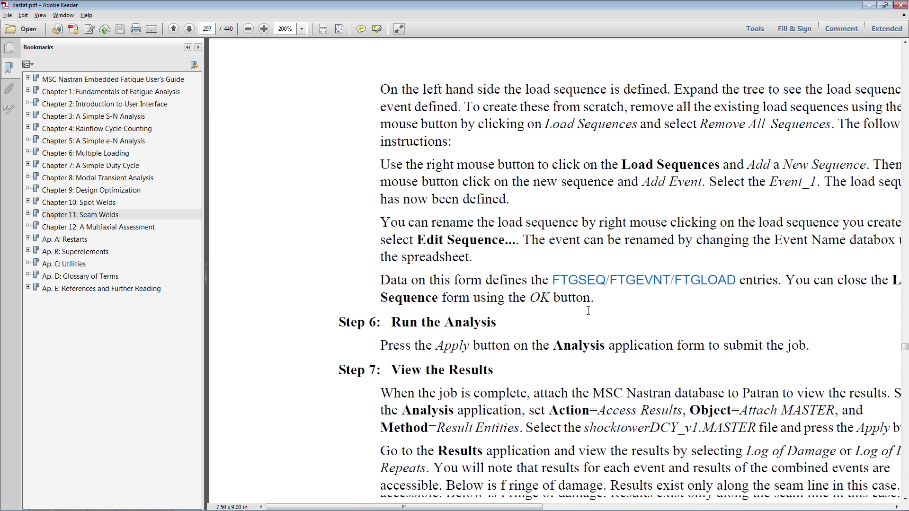
{"action": "scroll", "coordinate": [588, 311], "scroll_direction": "down", "scroll_amount": 3}
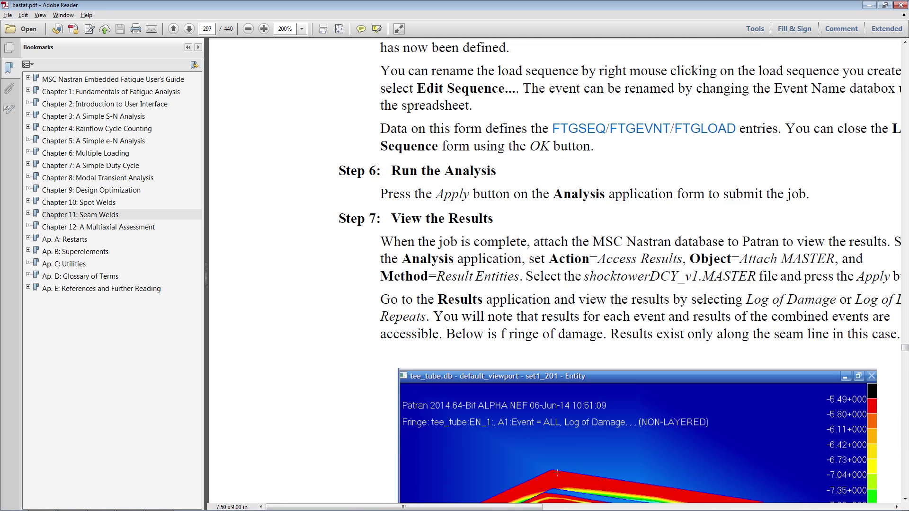
{"action": "left_click_drag", "start_coordinate": [508, 506], "coordinate": [566, 505]}
{"action": "scroll", "coordinate": [516, 405], "scroll_direction": "down", "scroll_amount": 1}
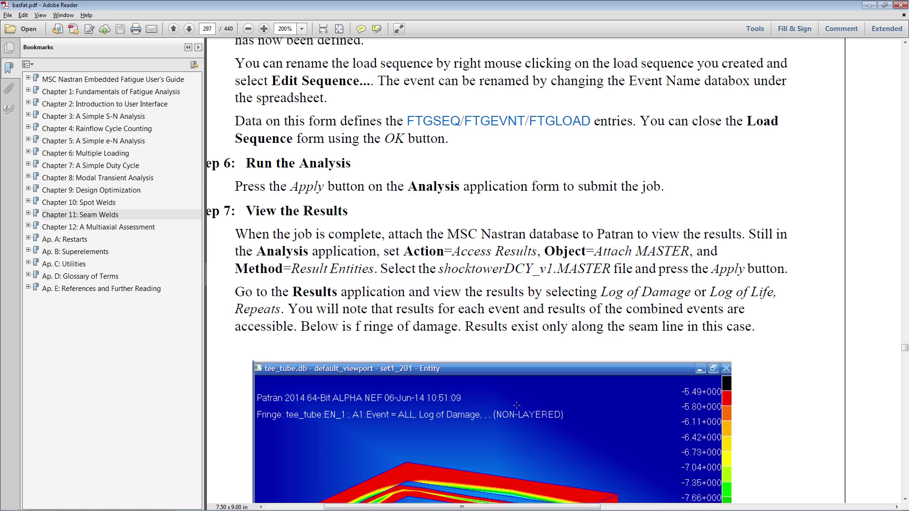
{"action": "scroll", "coordinate": [517, 405], "scroll_direction": "down", "scroll_amount": 2}
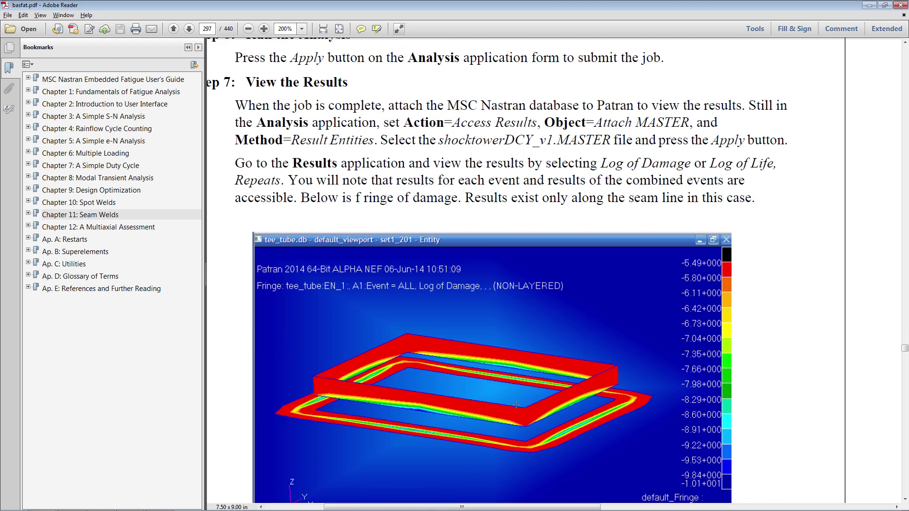
{"action": "scroll", "coordinate": [516, 405], "scroll_direction": "down", "scroll_amount": 1}
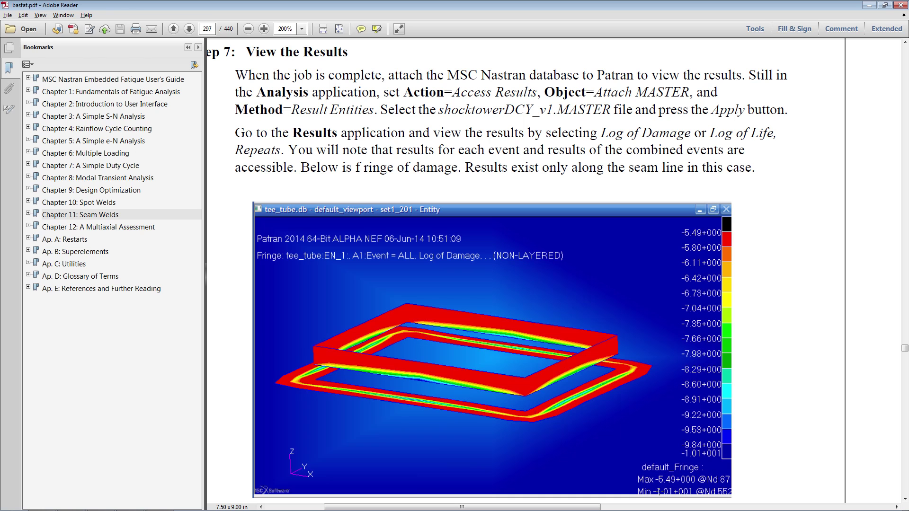
{"action": "key", "text": "alt+Tab"}
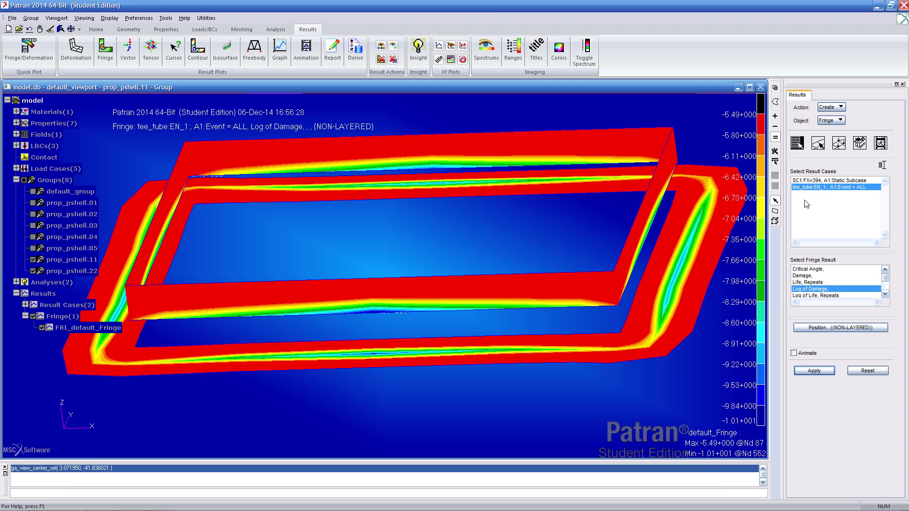
Plot the Log of Life, Repeats fringe for the combined event and rotate the view of the welds
{"action": "left_click", "coordinate": [885, 295]}
{"action": "left_click", "coordinate": [885, 295]}
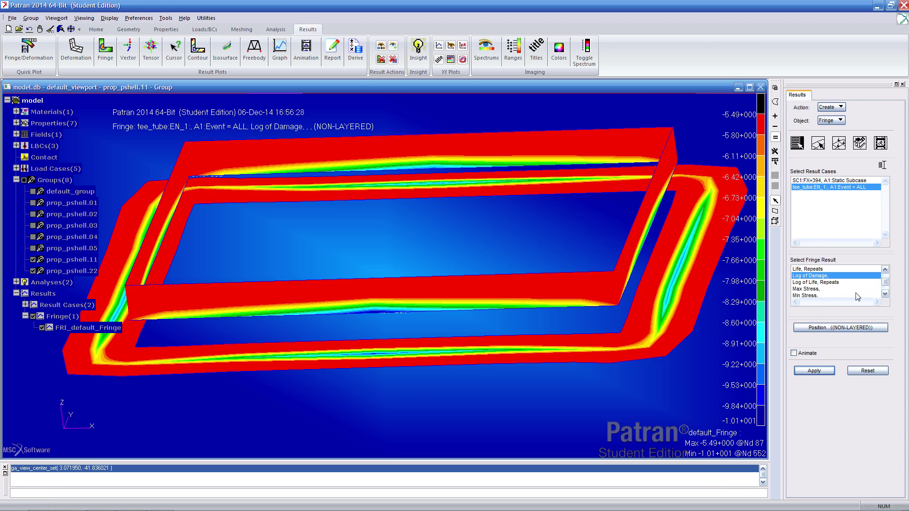
{"action": "left_click", "coordinate": [830, 283]}
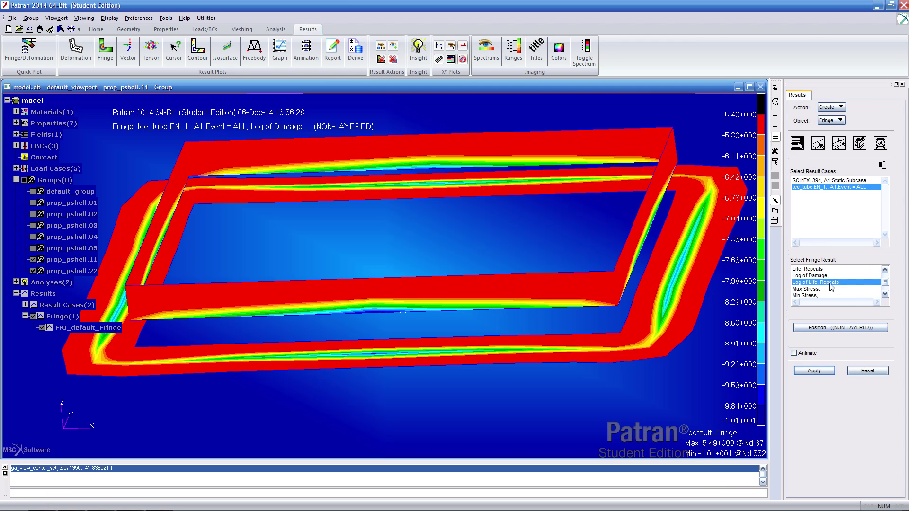
{"action": "left_click", "coordinate": [820, 371]}
{"action": "middle_click_drag", "start_coordinate": [568, 380], "coordinate": [573, 359]}
{"action": "key", "text": "Caps_Lock"}
{"action": "middle_click_drag", "start_coordinate": [481, 258], "coordinate": [484, 262]}
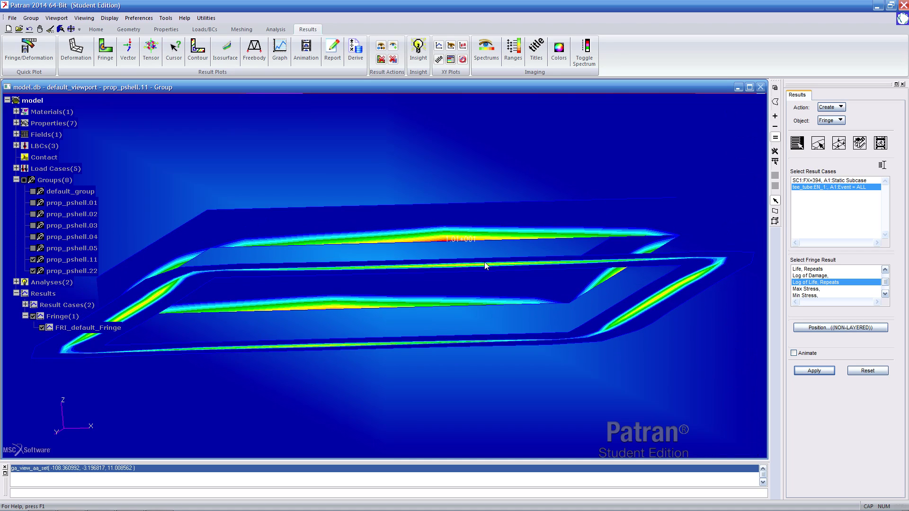